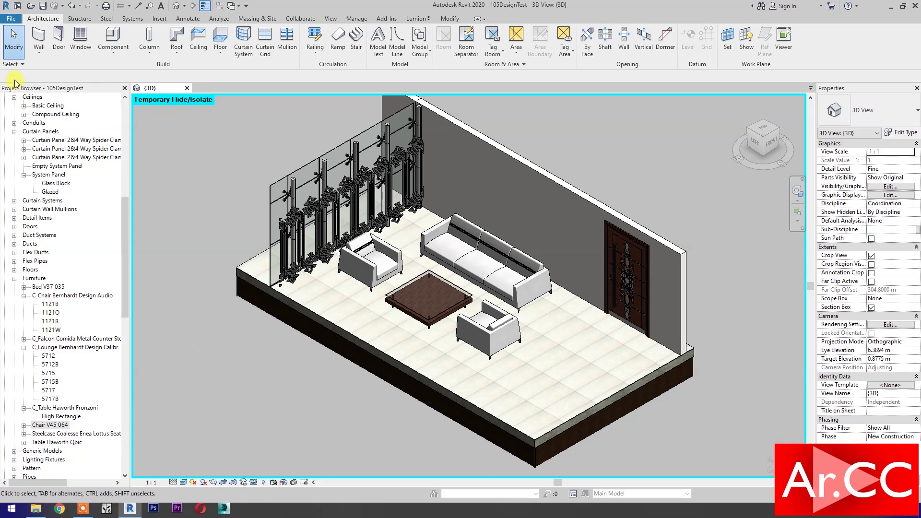
# Step: Create a new family from the Metric Generic Model face based template
pyautogui.click(10, 19)
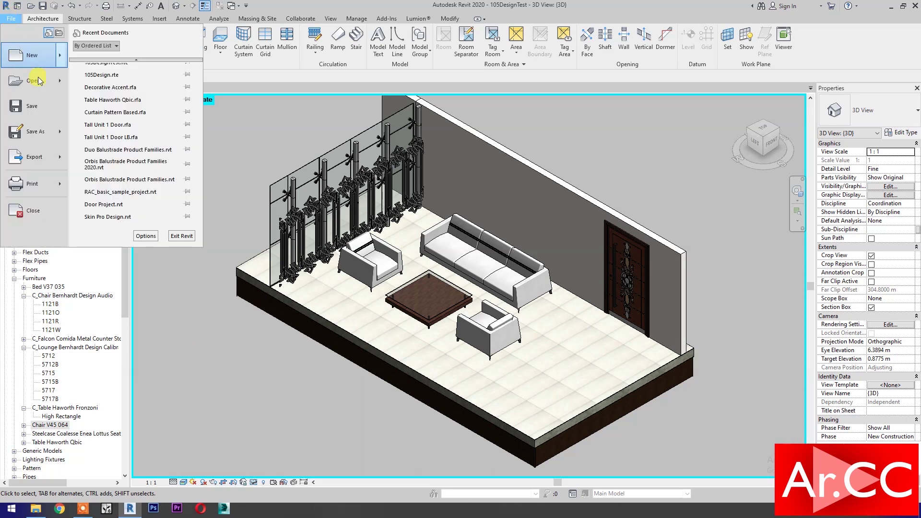
pyautogui.moveTo(34, 55)
pyautogui.click(98, 87)
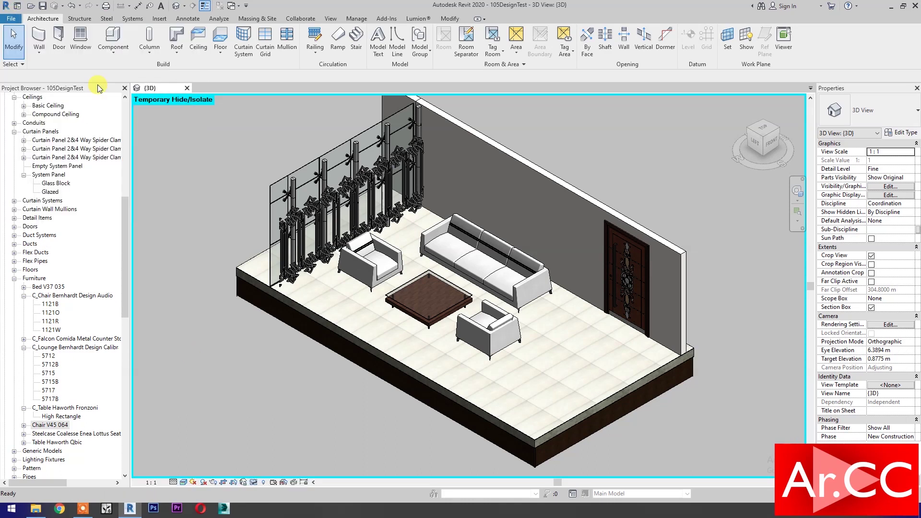
pyautogui.click(665, 146)
pyautogui.click(667, 159)
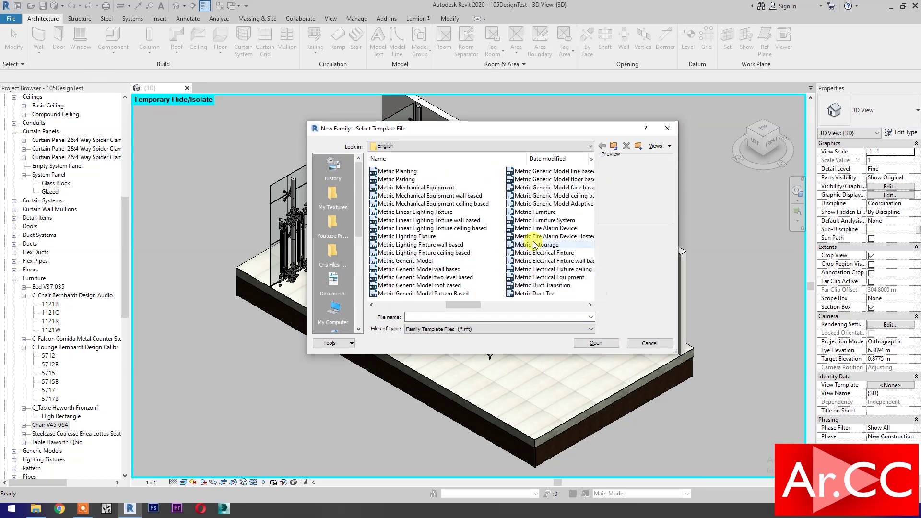
pyautogui.scroll(-1, 525, 242)
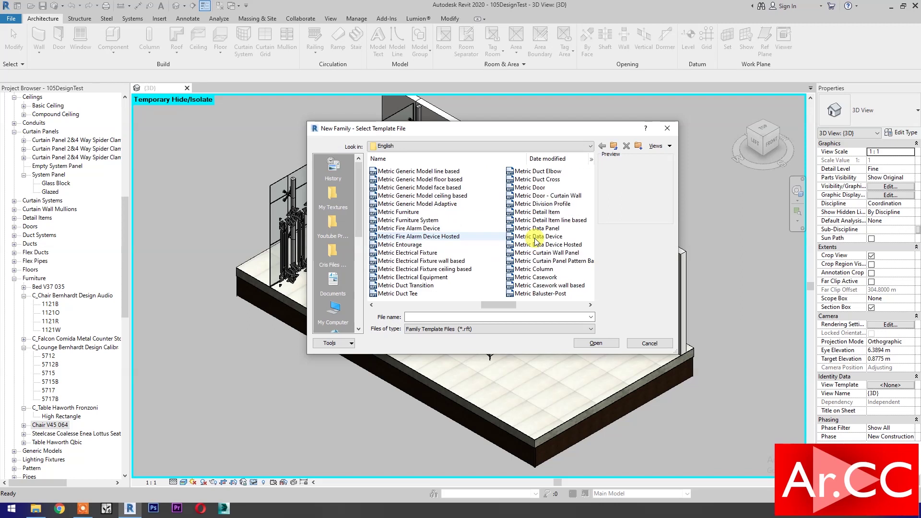
pyautogui.click(448, 188)
pyautogui.click(585, 344)
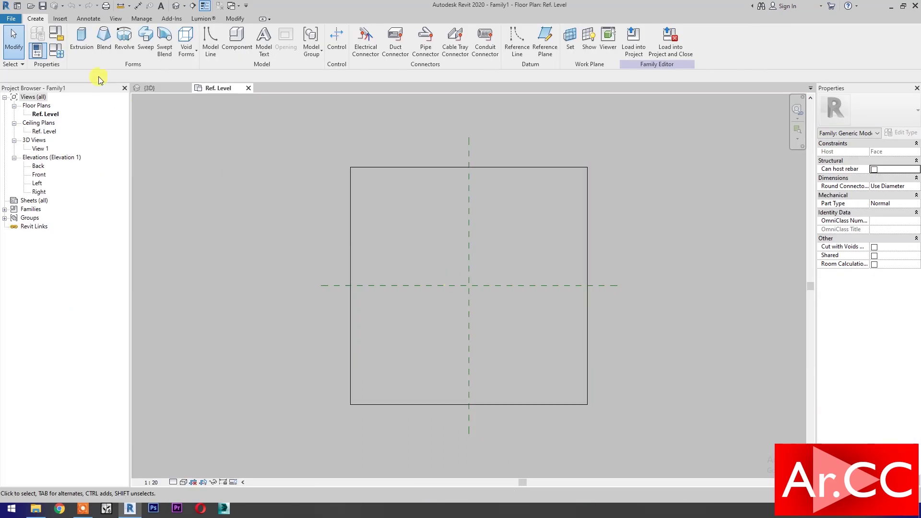
# Step: Set the family category to Furniture
pyautogui.click(56, 34)
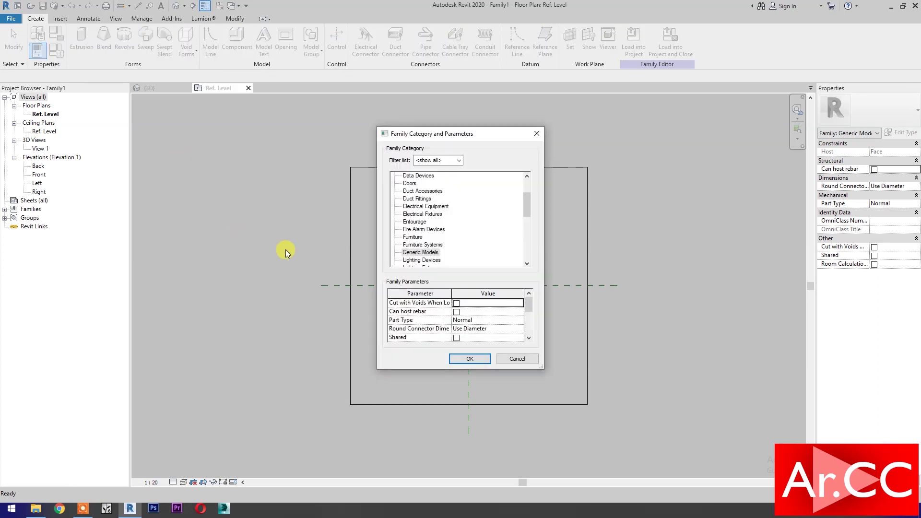
pyautogui.click(412, 237)
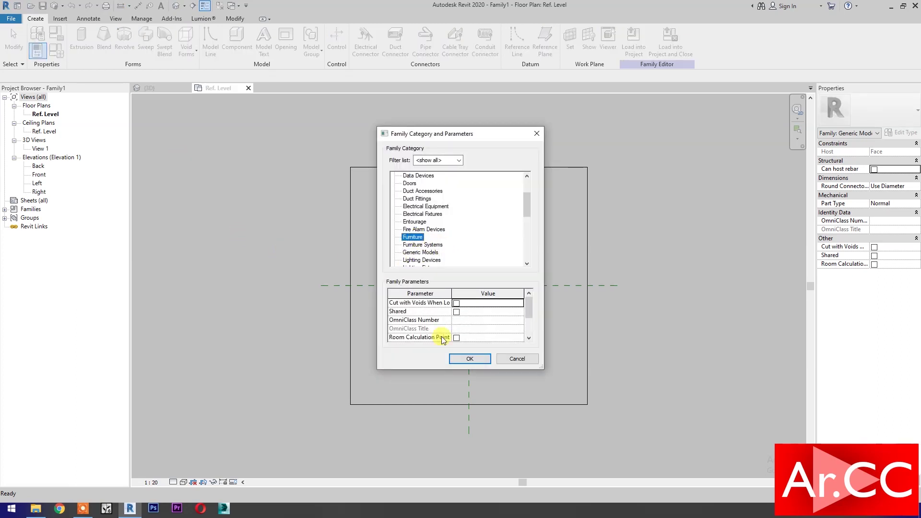
pyautogui.click(469, 359)
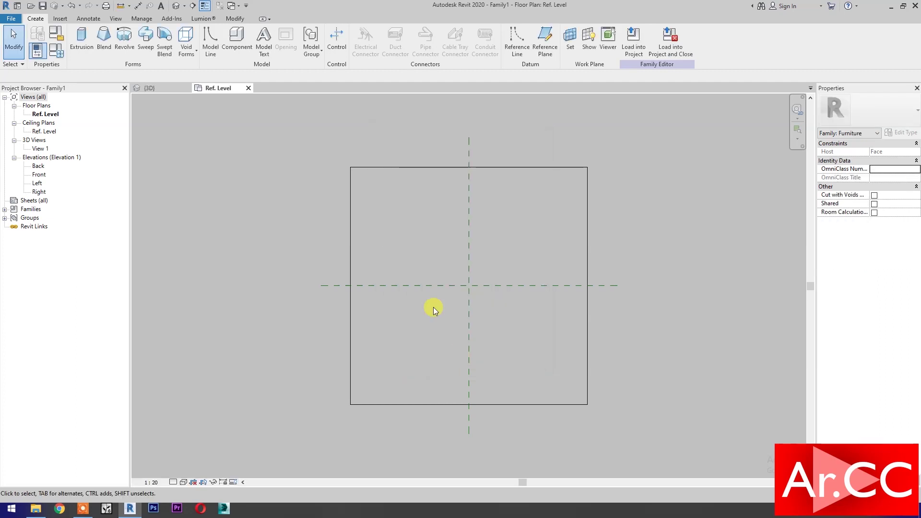
# Step: Draw a vertical reference plane left of centre and mirror it to the right
pyautogui.click(545, 38)
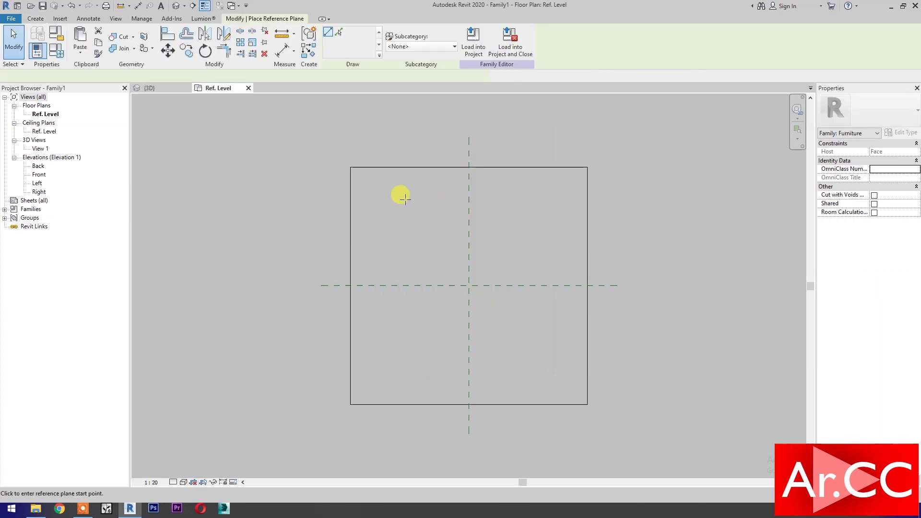
pyautogui.click(386, 205)
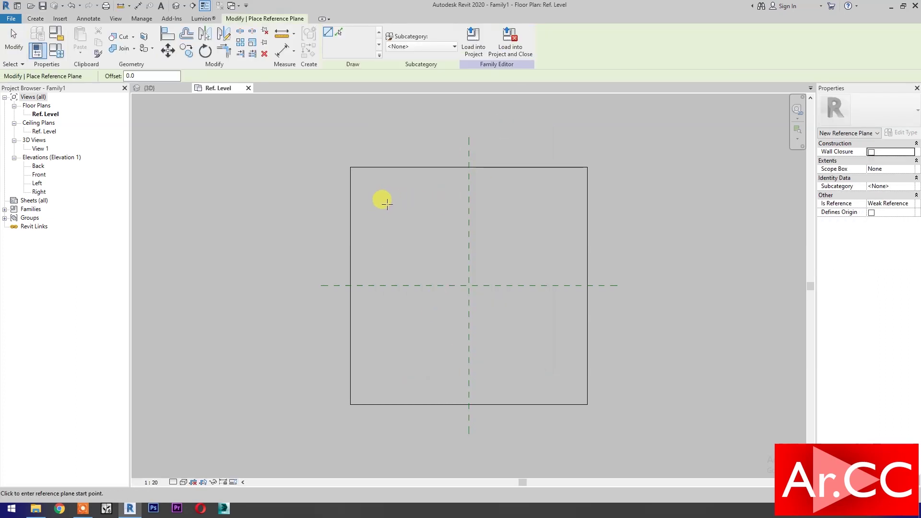
pyautogui.click(386, 383)
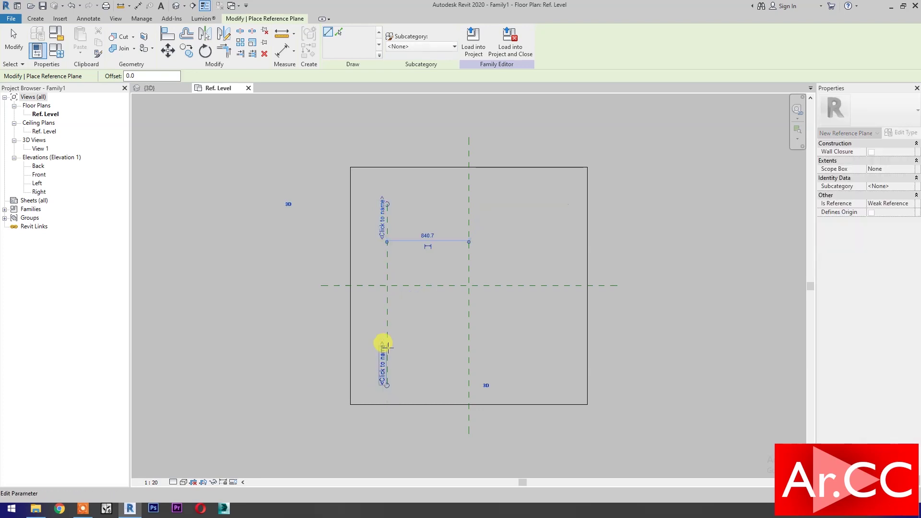
pyautogui.press('Escape')
pyautogui.click(386, 315)
pyautogui.press('m')
pyautogui.press('m')
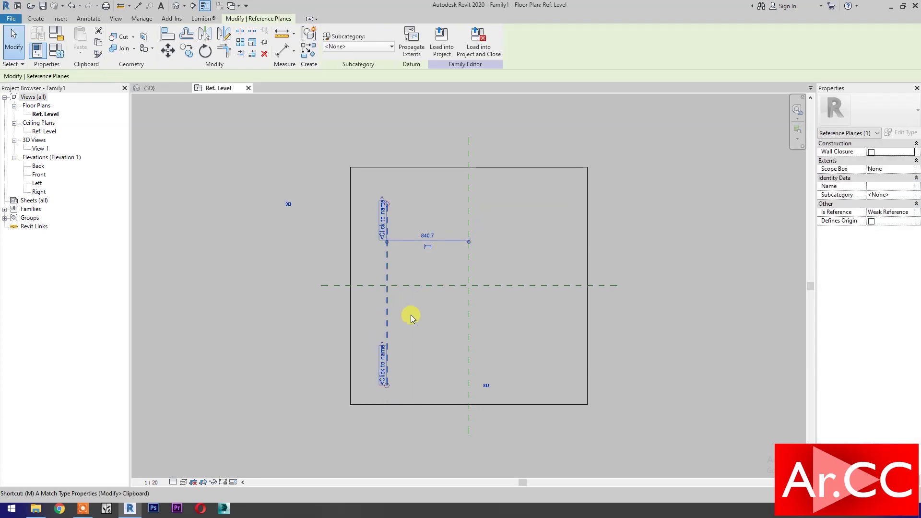
pyautogui.click(466, 309)
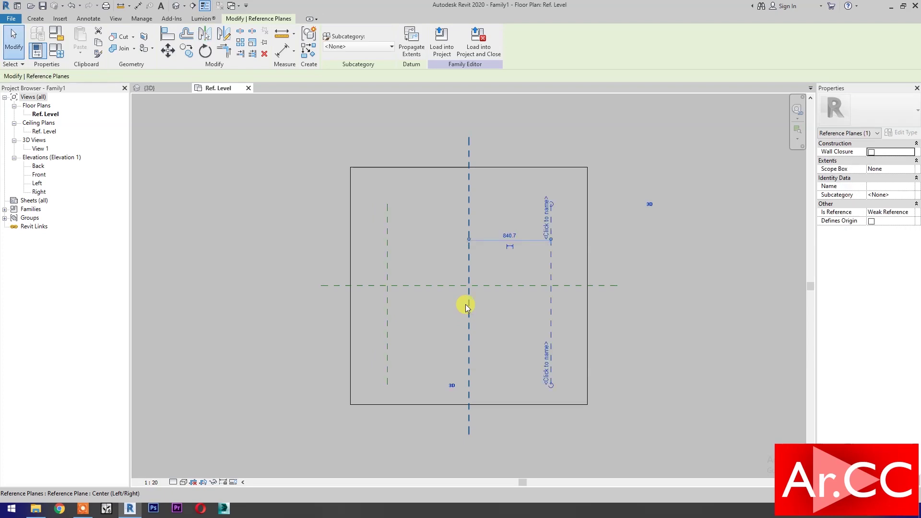
pyautogui.click(462, 212)
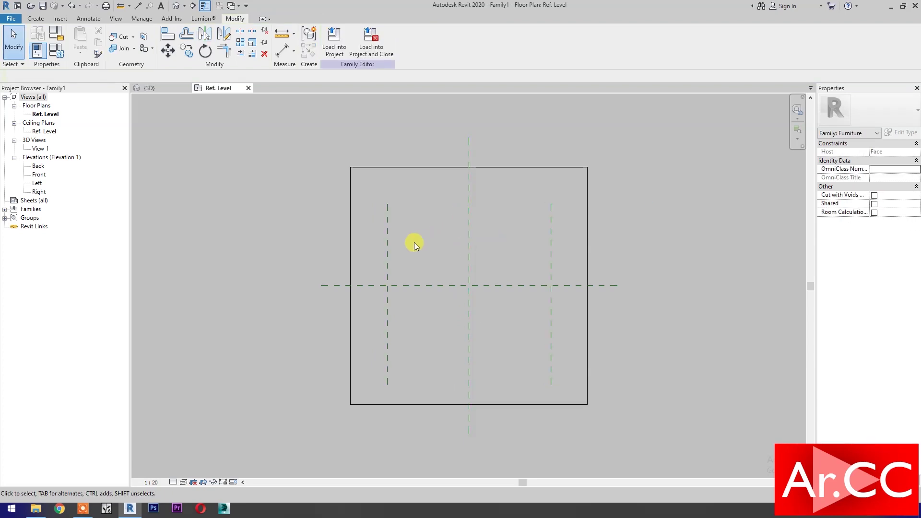
# Step: Draw a horizontal reference plane above centre with RP and mirror it below
pyautogui.press('r')
pyautogui.press('p')
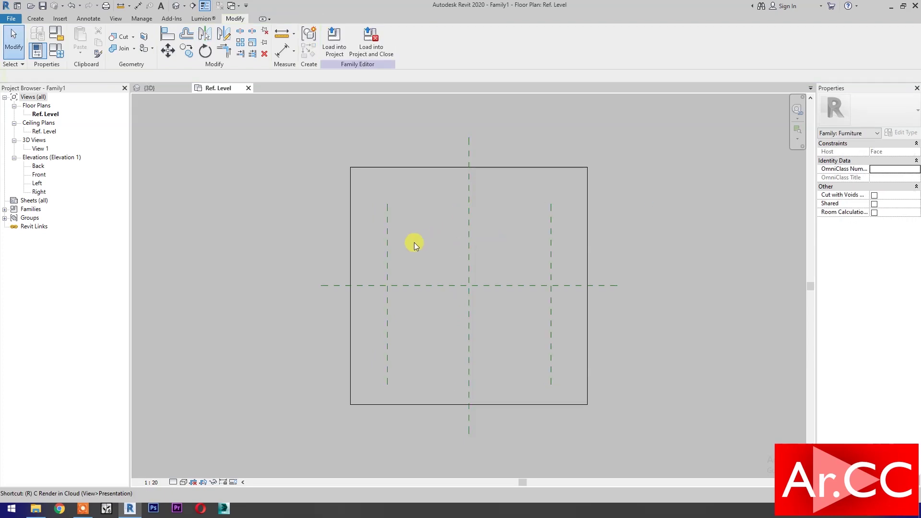
pyautogui.click(350, 237)
pyautogui.click(580, 237)
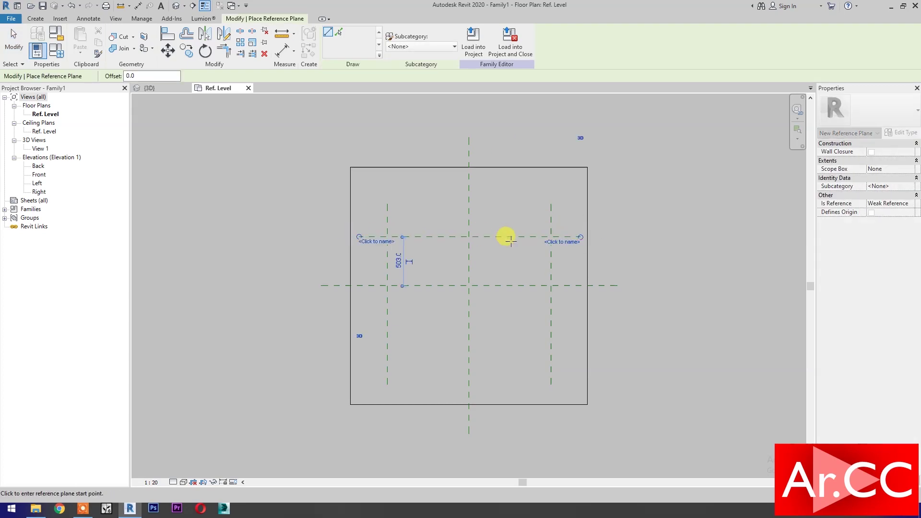
pyautogui.press('Escape')
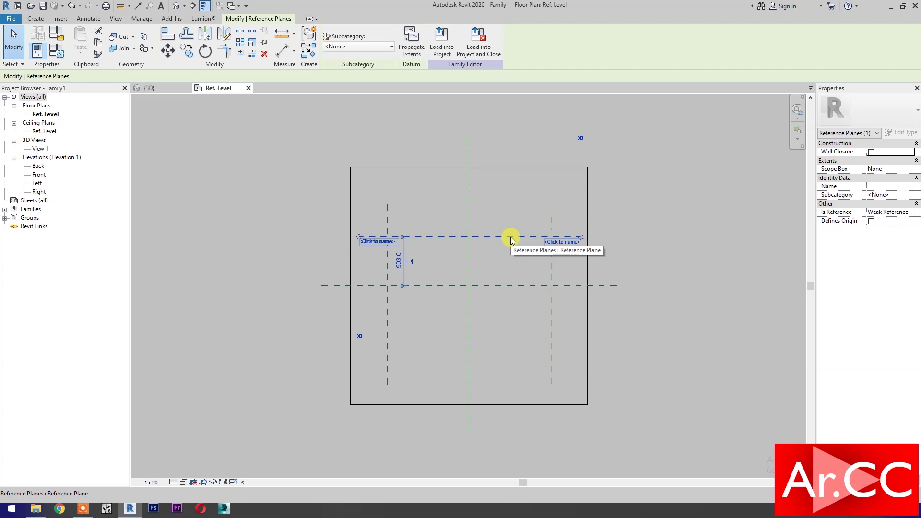
pyautogui.press('m')
pyautogui.press('m')
pyautogui.click(507, 285)
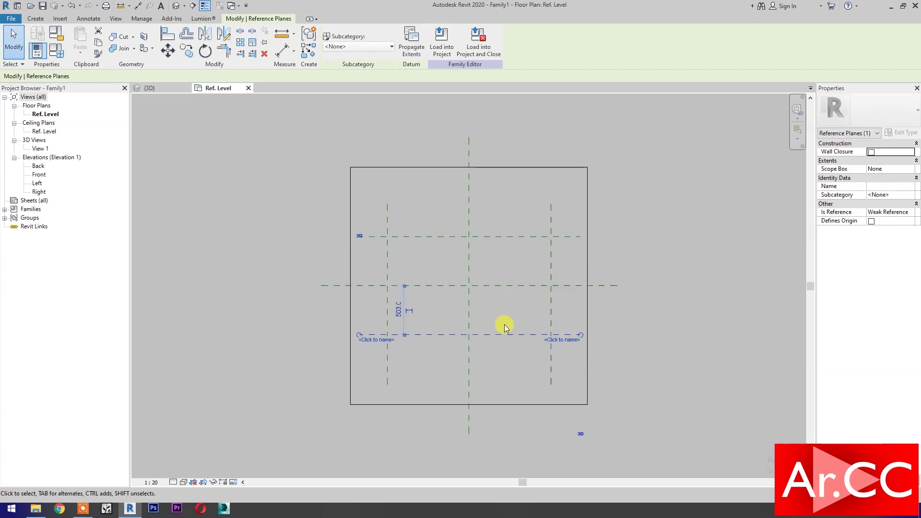
# Step: Start an aligned dimension from the left reference plane through the centre plane
pyautogui.press('d')
pyautogui.press('i')
pyautogui.click(387, 222)
pyautogui.click(469, 222)
# Step: Complete the 841/841 dimension string and add an overall 1681 dimension labelled Width
pyautogui.click(550, 223)
pyautogui.click(509, 186)
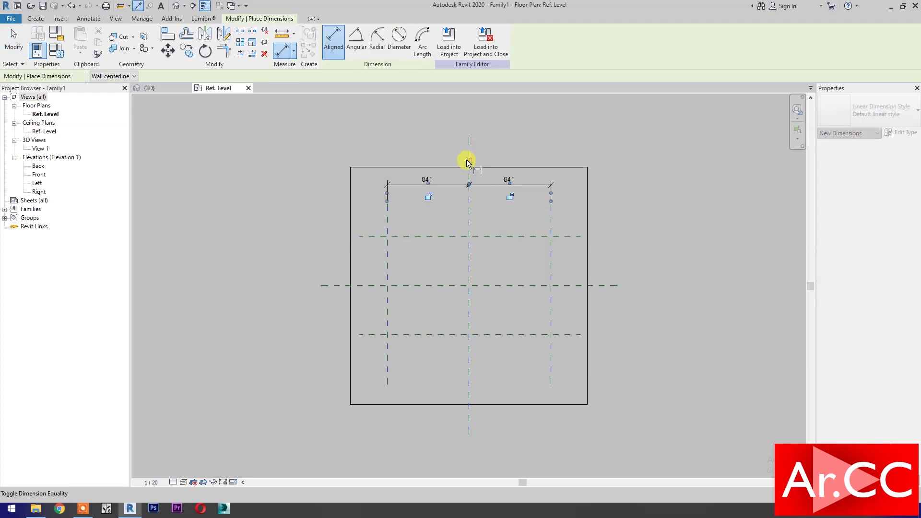
pyautogui.click(387, 223)
pyautogui.click(549, 223)
pyautogui.click(516, 157)
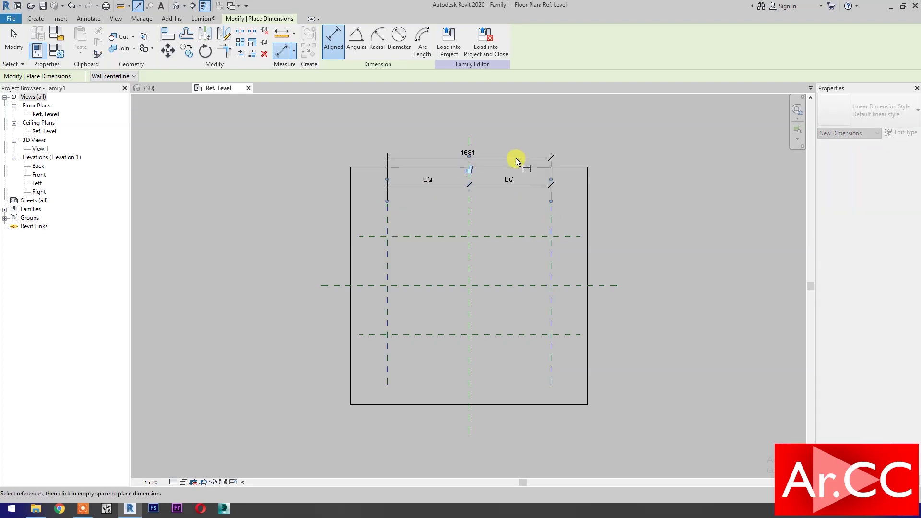
pyautogui.press('Escape')
pyautogui.press('Escape')
pyautogui.click(504, 159)
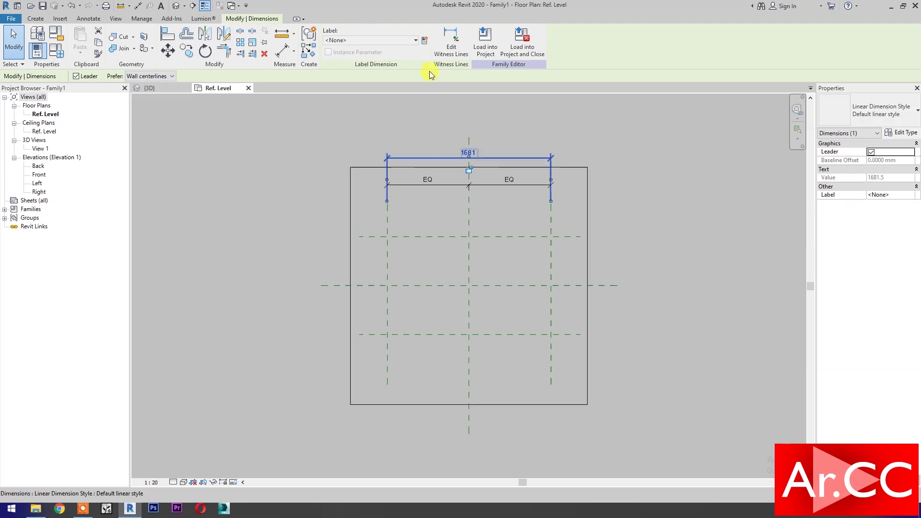
pyautogui.click(424, 42)
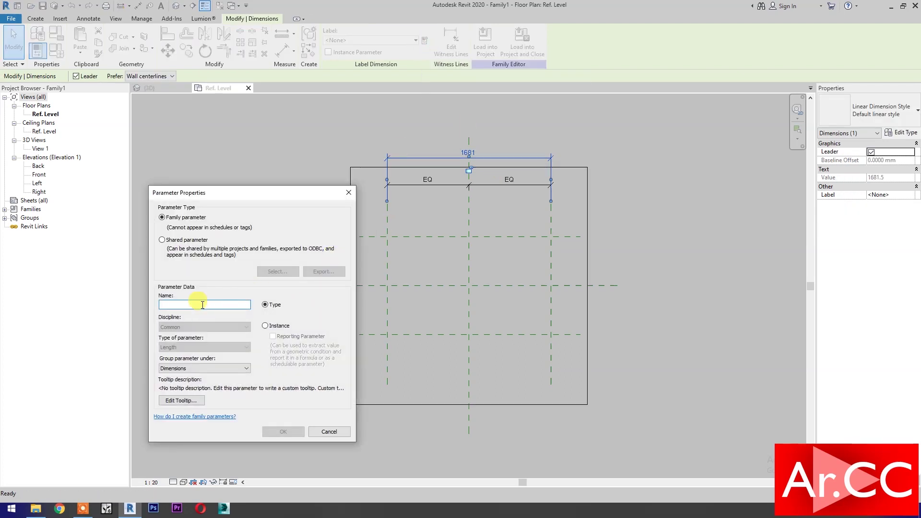
pyautogui.write('Width')
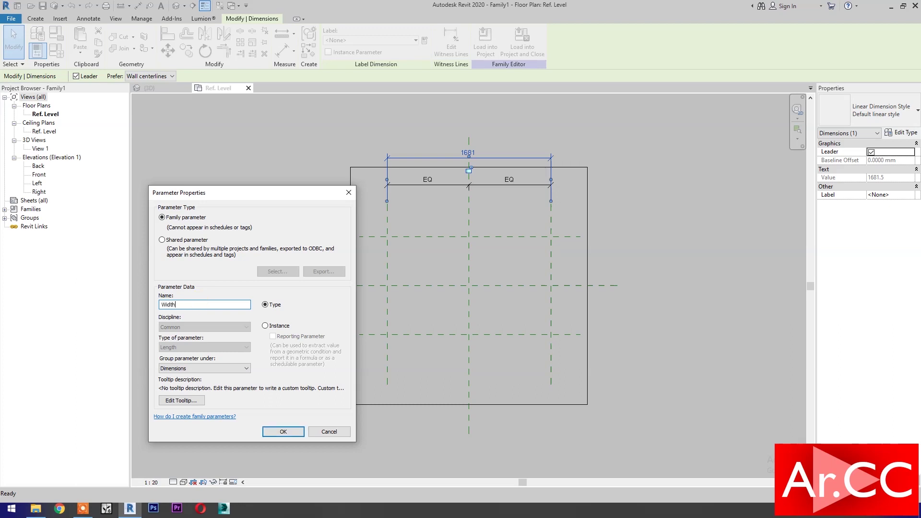
pyautogui.click(268, 432)
# Step: Dimension the horizontal planes through the centre and make both segments equal
pyautogui.press('d')
pyautogui.press('i')
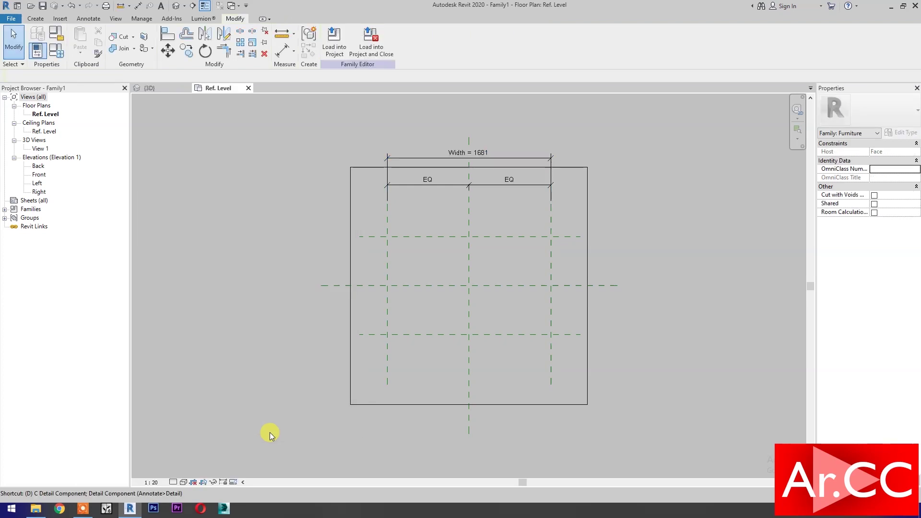
pyautogui.click(407, 335)
pyautogui.click(407, 286)
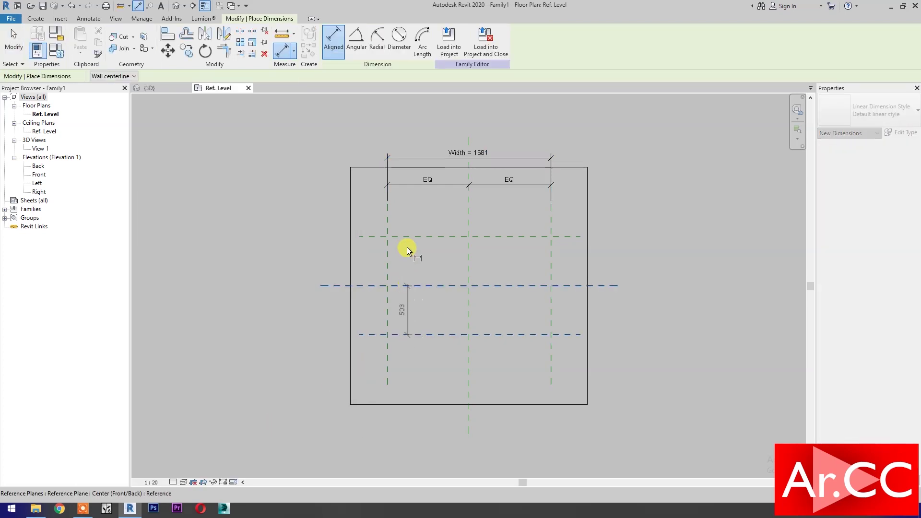
pyautogui.click(410, 236)
pyautogui.click(333, 309)
pyautogui.click(306, 286)
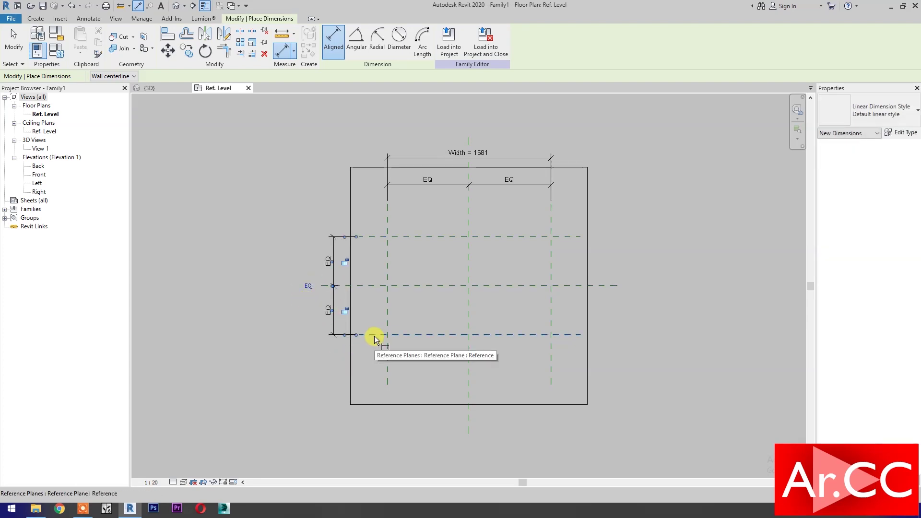
# Step: Add an overall 1006 dimension labelled Height, then open the Decorative Accent family file
pyautogui.click(374, 335)
pyautogui.click(376, 236)
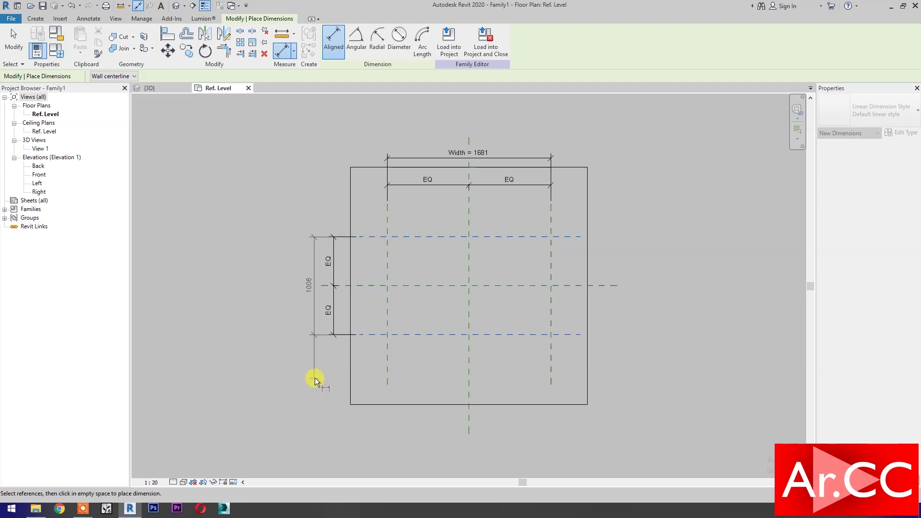
pyautogui.click(315, 378)
pyautogui.press('Escape')
pyautogui.click(316, 320)
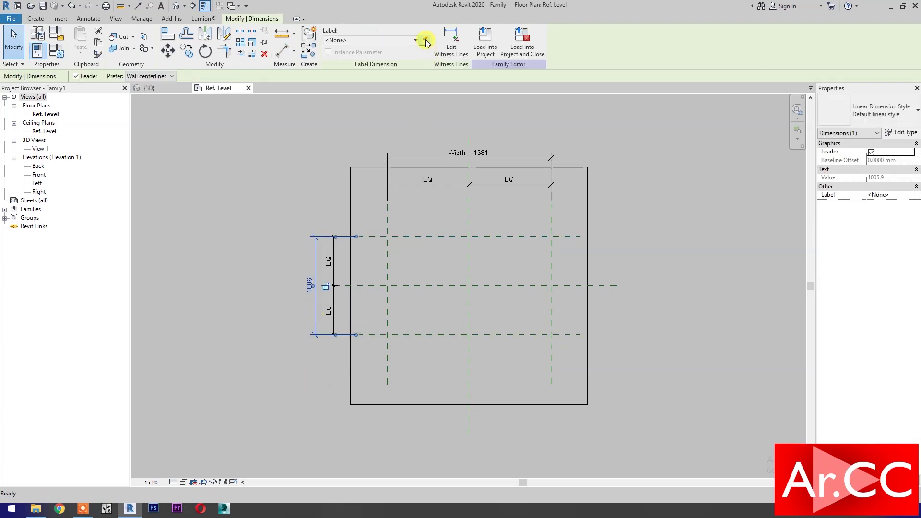
pyautogui.click(425, 41)
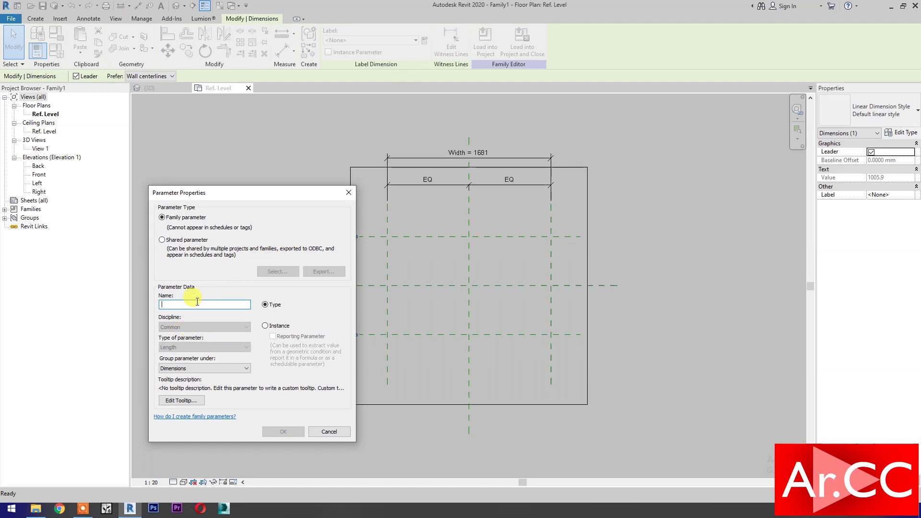
pyautogui.write('Height')
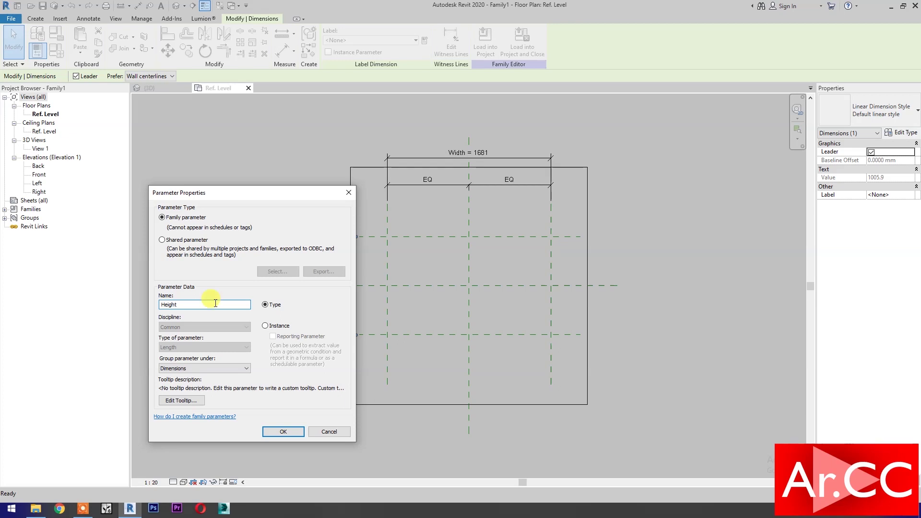
pyautogui.click(293, 435)
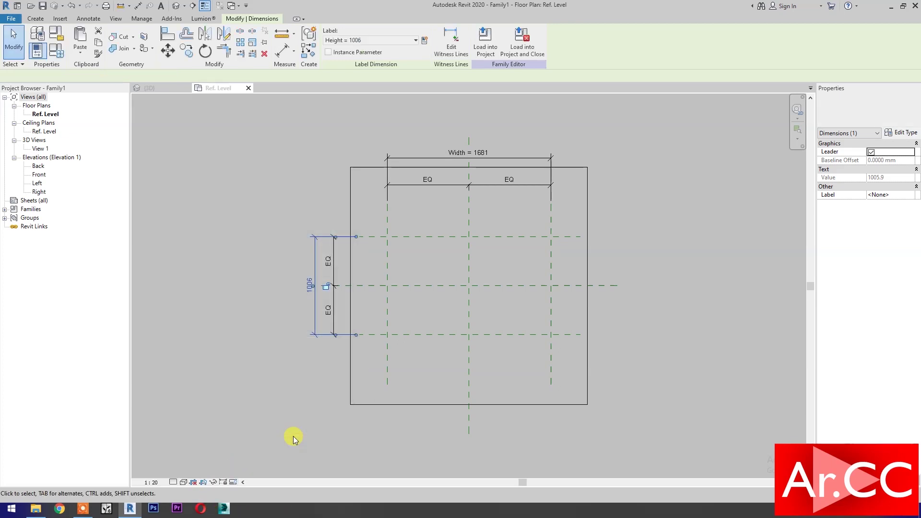
pyautogui.click(36, 508)
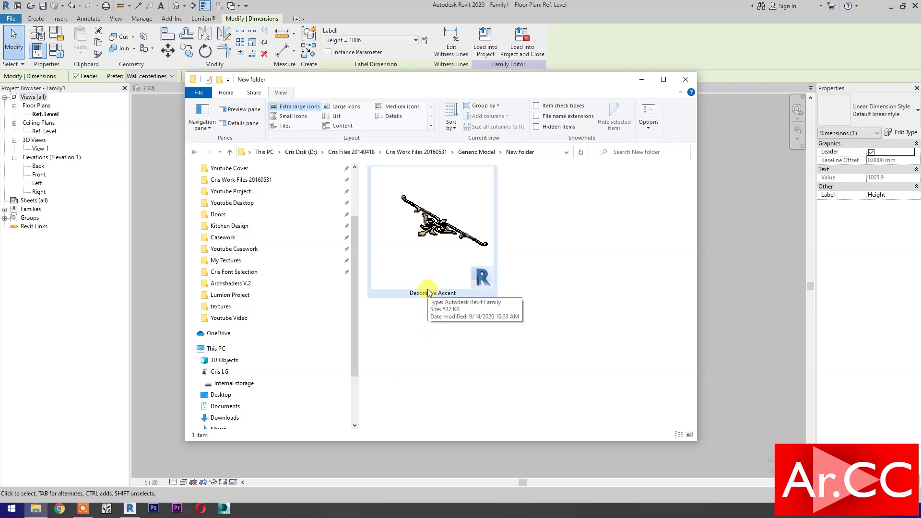
pyautogui.doubleClick(428, 292)
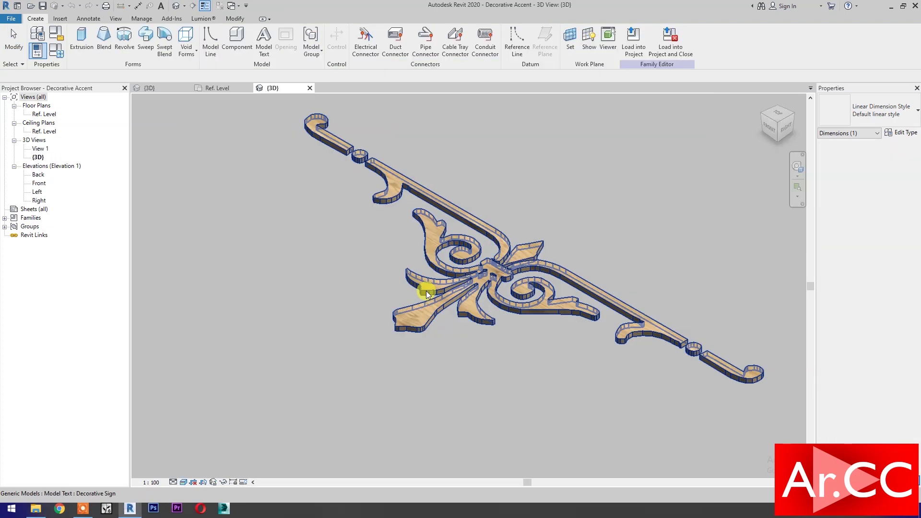
# Step: Load the Decorative Accent family into Family1, accepting the duplicate-type warning
pyautogui.click(670, 48)
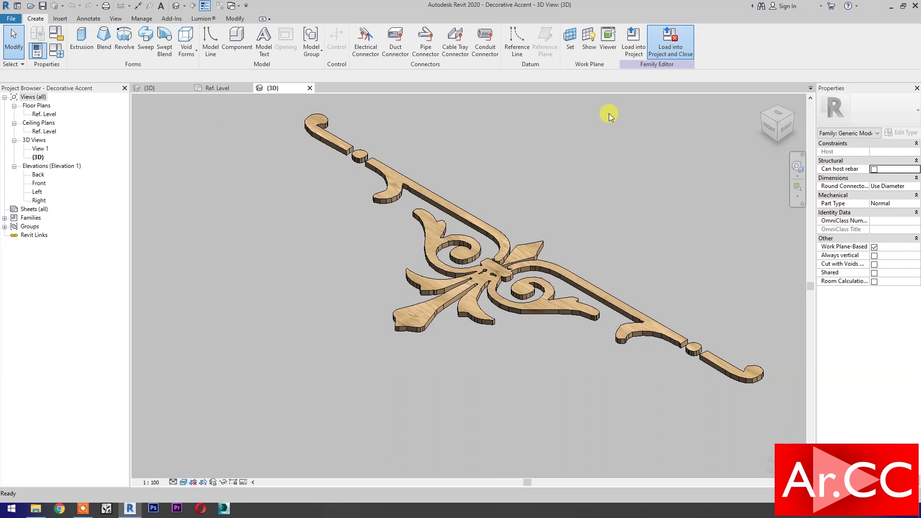
pyautogui.click(397, 210)
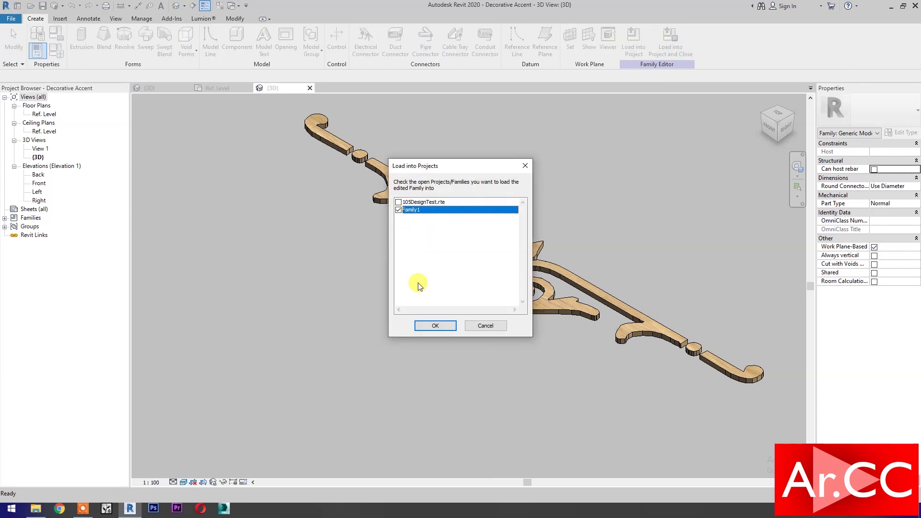
pyautogui.click(426, 327)
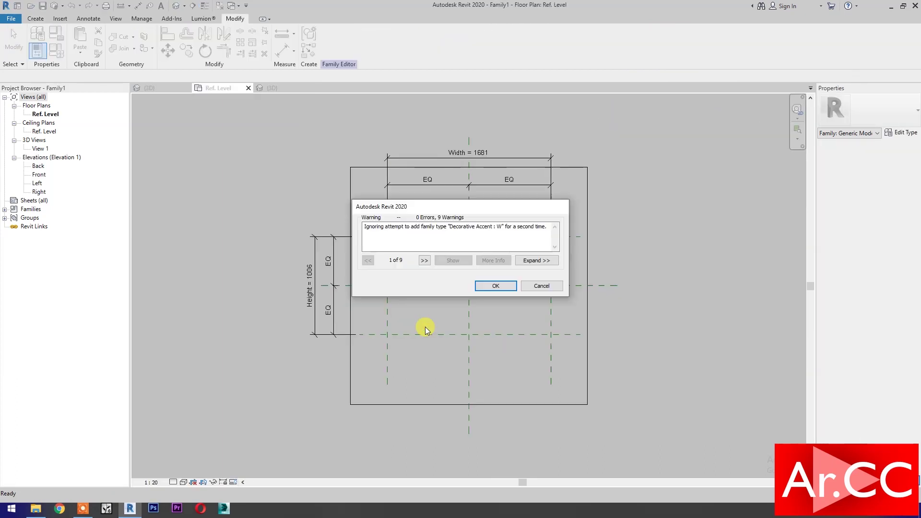
pyautogui.click(489, 287)
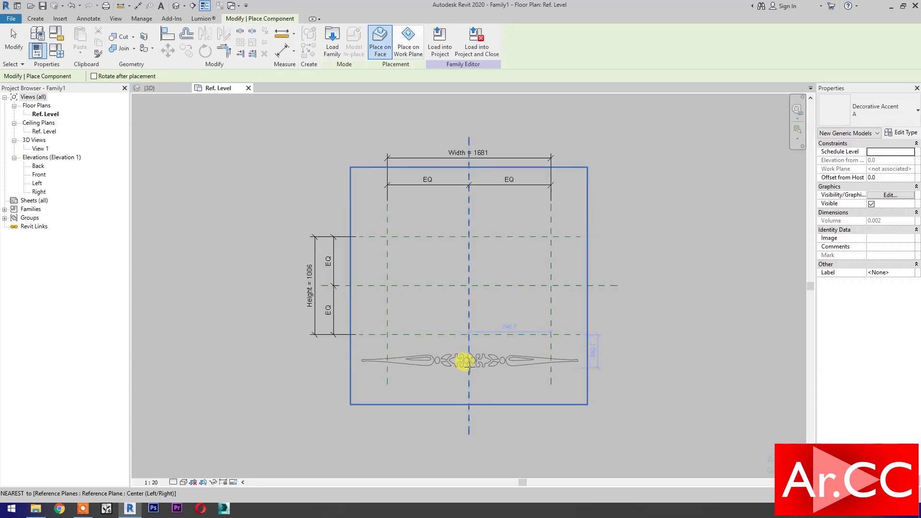
# Step: Place one Decorative Accent ornament of type P in the frame
pyautogui.click(468, 378)
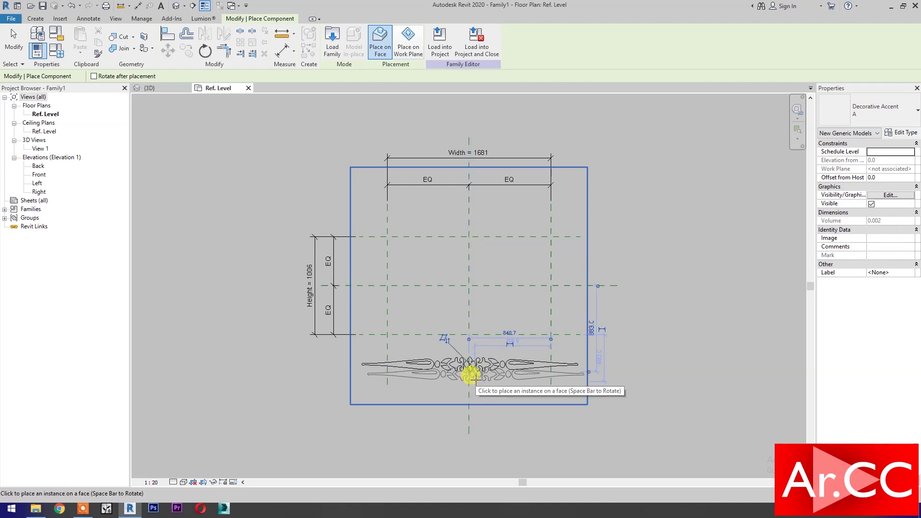
pyautogui.press('Escape')
pyautogui.press('Escape')
pyautogui.click(486, 373)
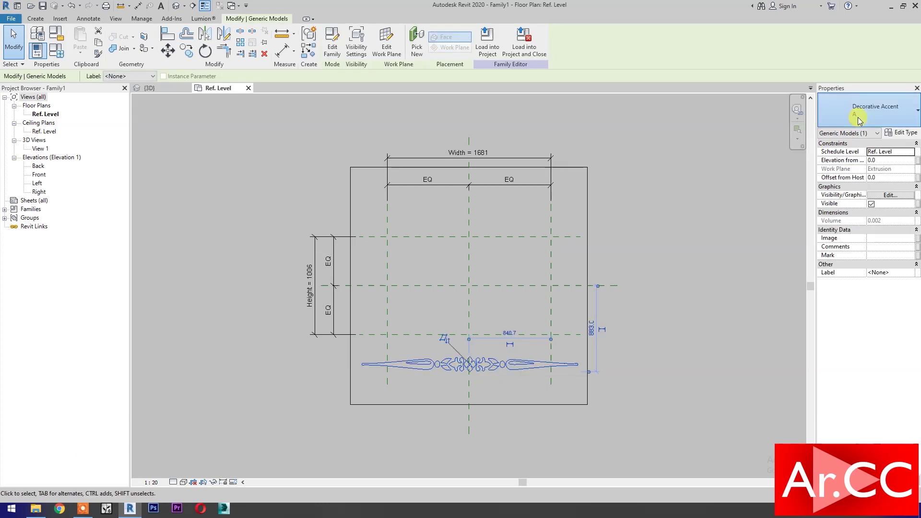
pyautogui.click(858, 120)
pyautogui.scroll(-3, 858, 298)
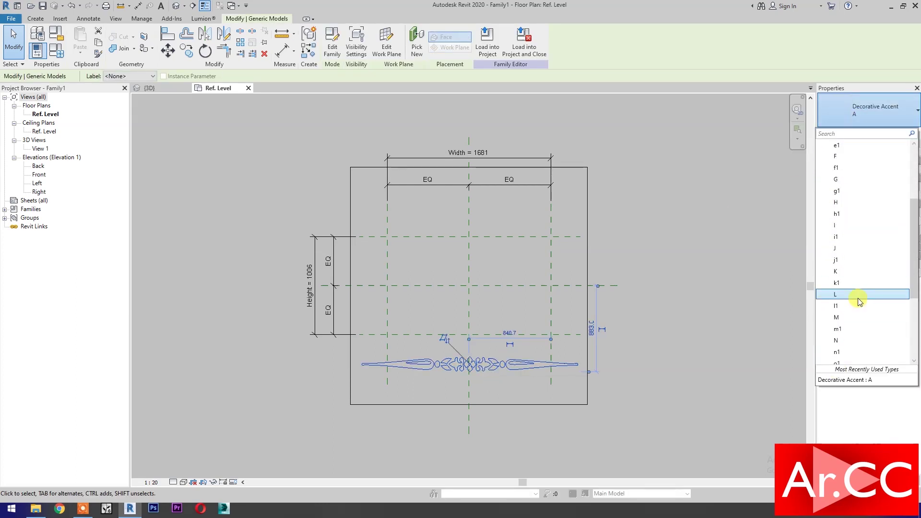
pyautogui.click(564, 420)
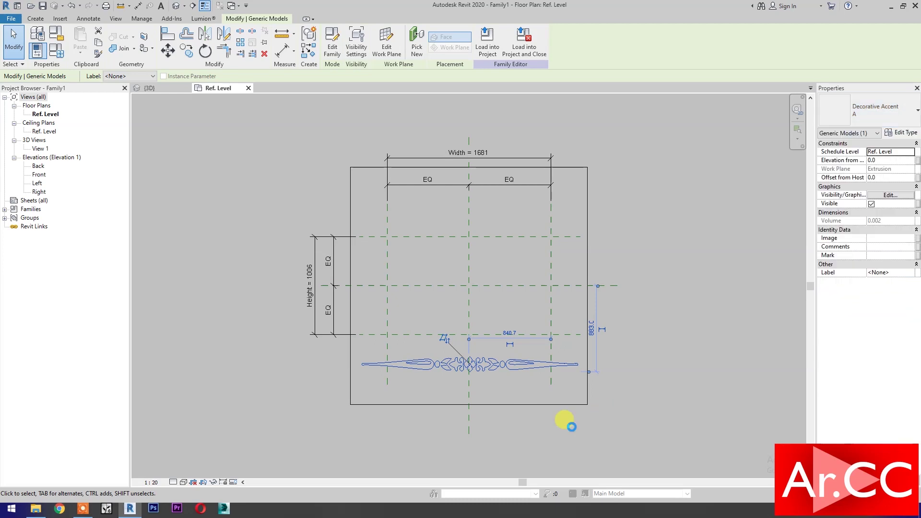
pyautogui.click(572, 428)
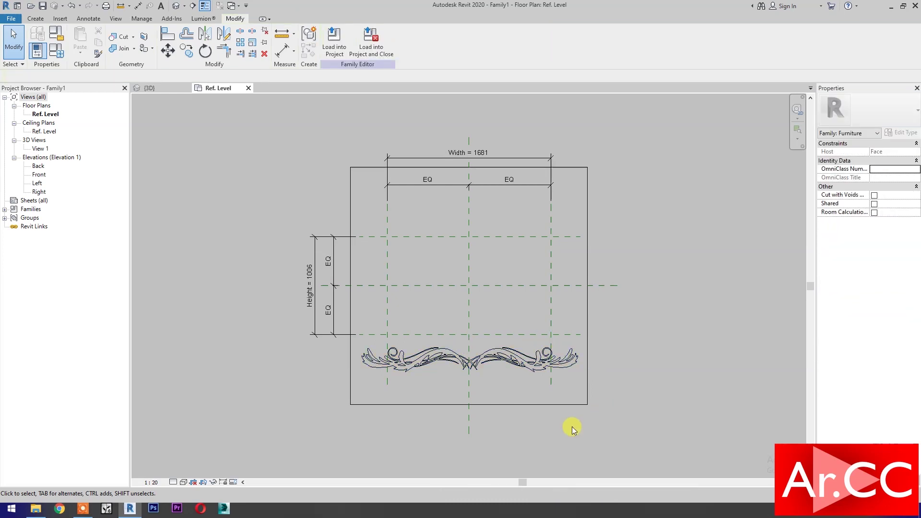
# Step: Align the ornament's centre line to the upper horizontal reference plane
pyautogui.press('a')
pyautogui.press('l')
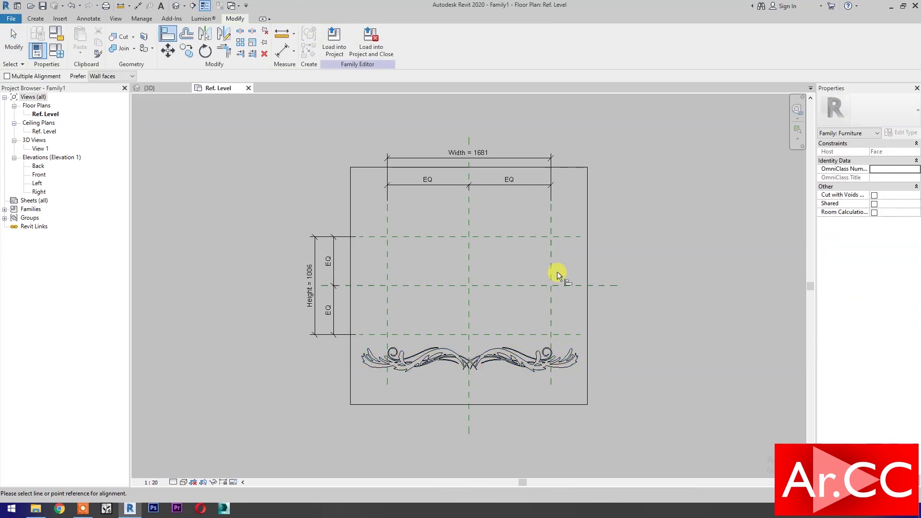
pyautogui.click(565, 236)
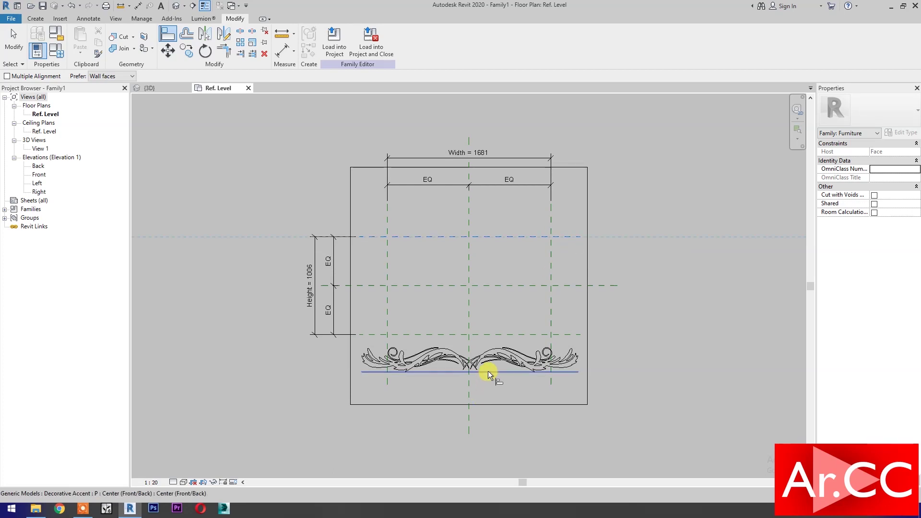
pyautogui.click(488, 371)
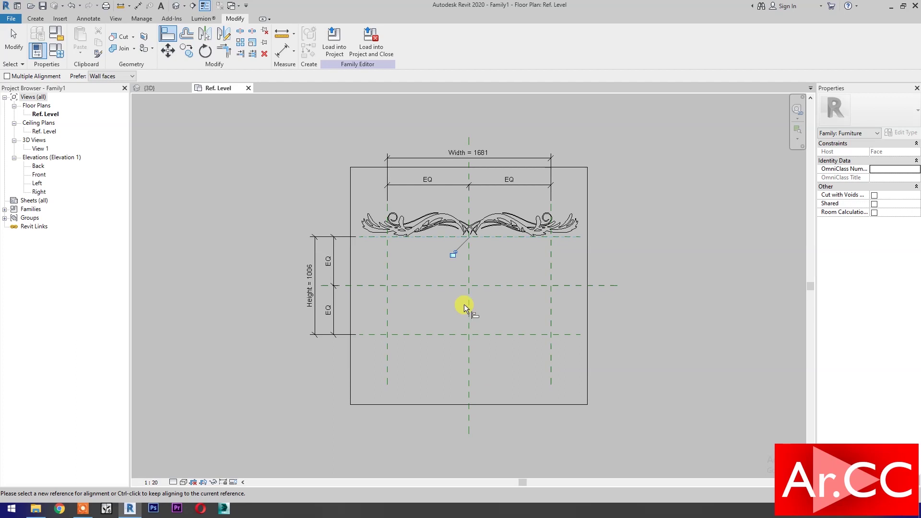
pyautogui.click(454, 257)
pyautogui.press('Escape')
pyautogui.press('Escape')
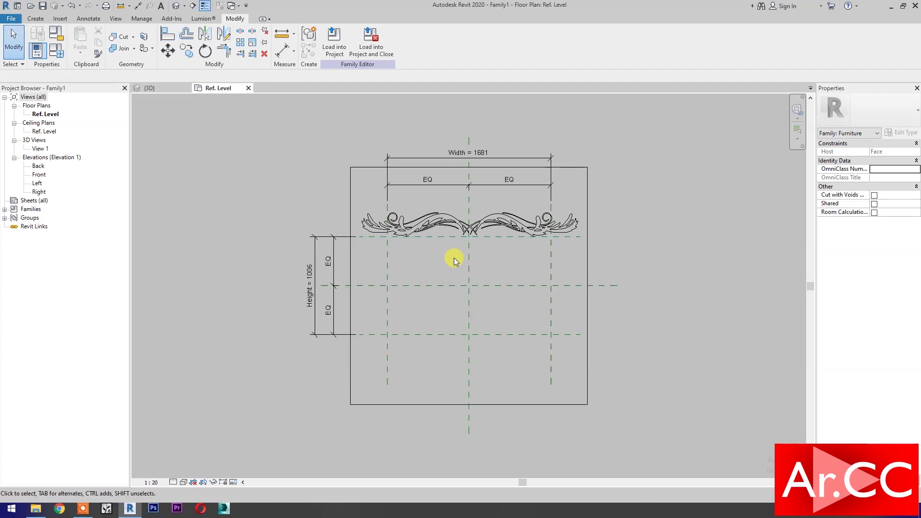
pyautogui.click(452, 219)
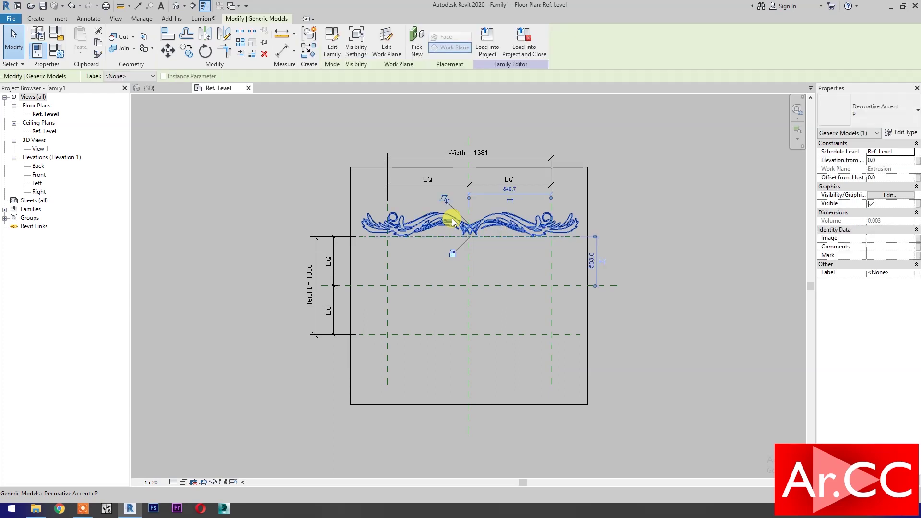
pyautogui.press('m')
pyautogui.press('m')
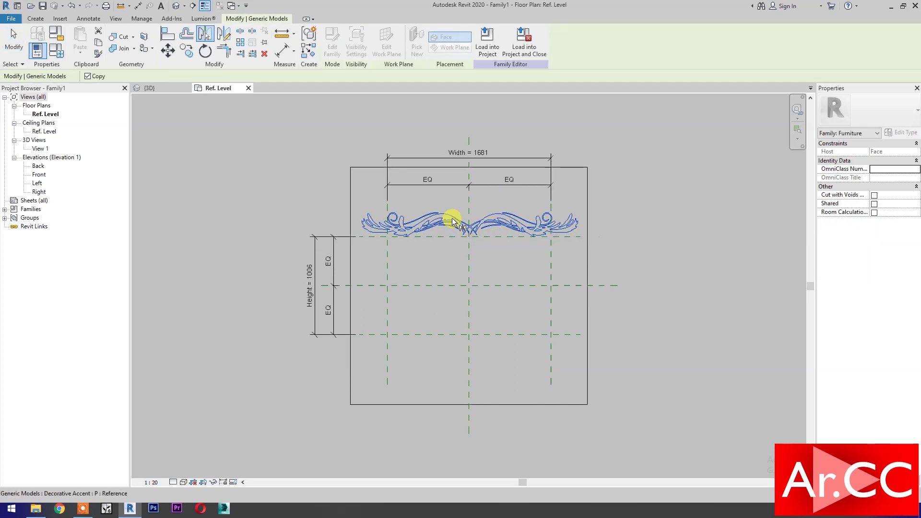
# Step: Mirror a copy of the ornament to the bottom and align it to the lower plane
pyautogui.click(502, 285)
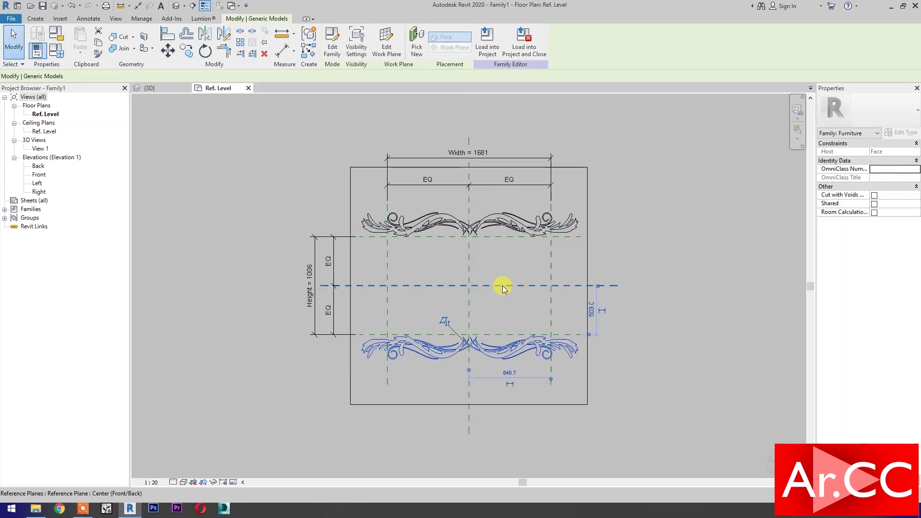
pyautogui.click(516, 461)
pyautogui.press('l')
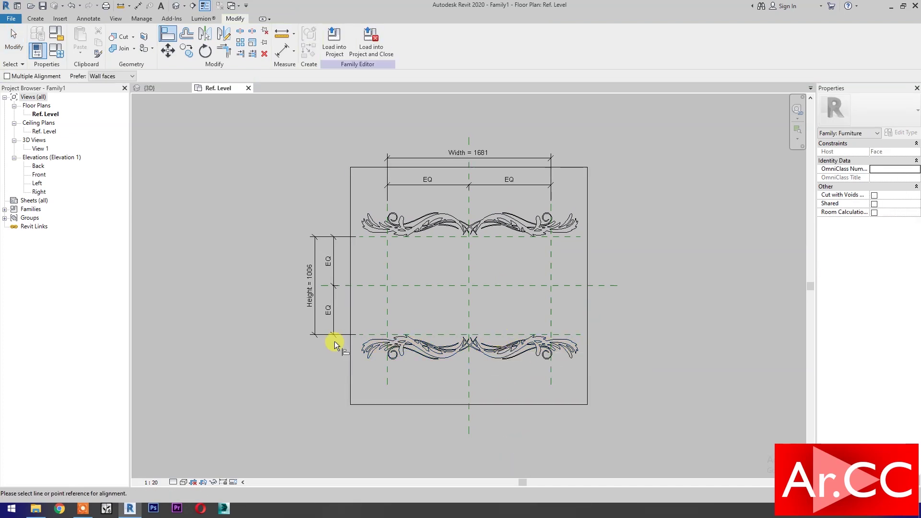
pyautogui.click(365, 334)
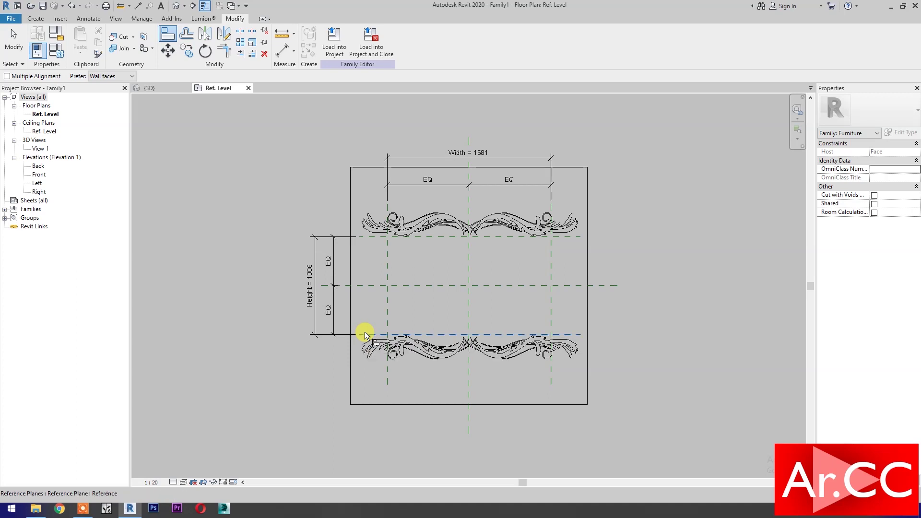
pyautogui.click(388, 336)
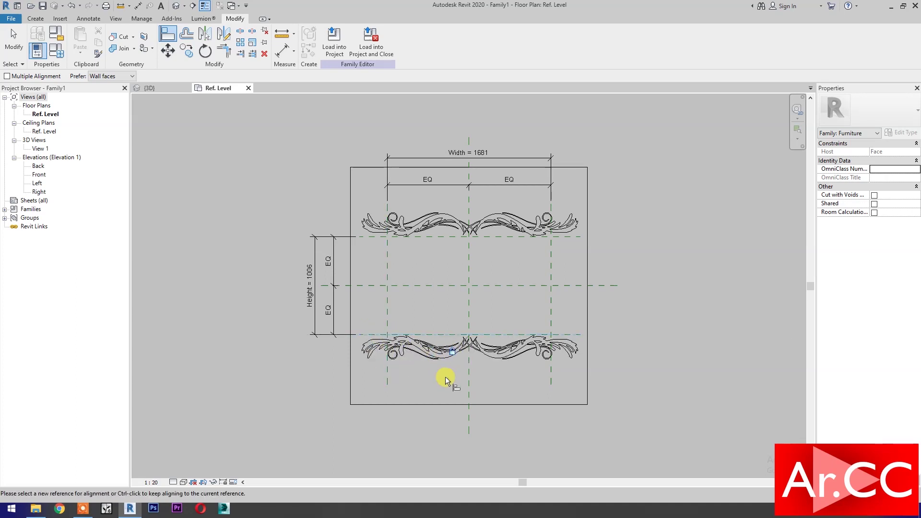
pyautogui.press('Escape')
pyautogui.press('Escape')
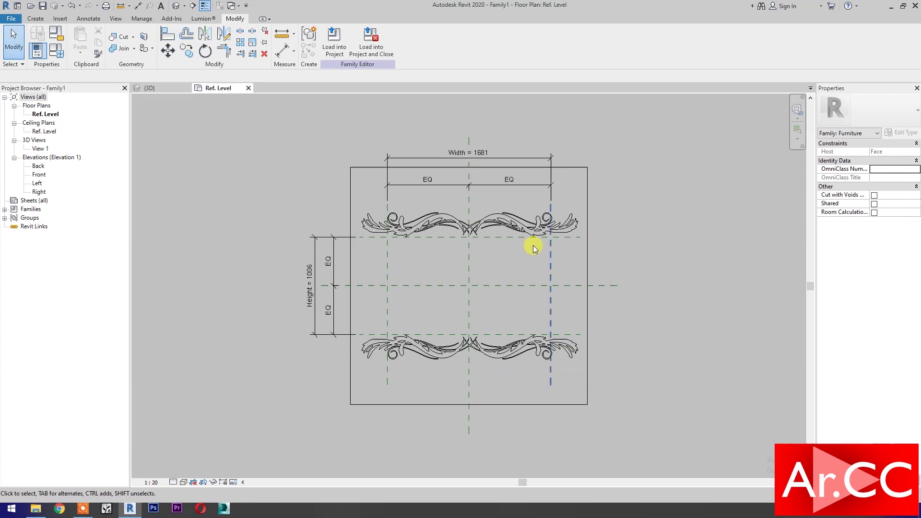
pyautogui.click(524, 234)
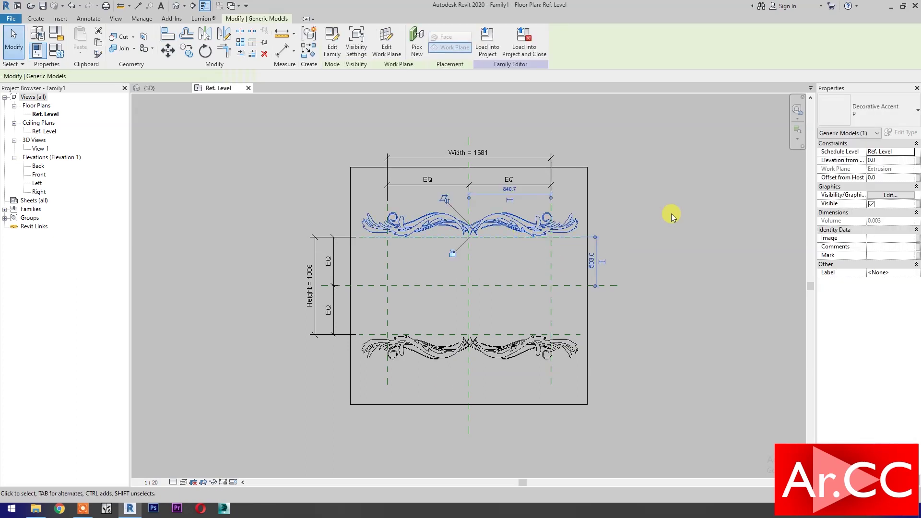
pyautogui.click(904, 134)
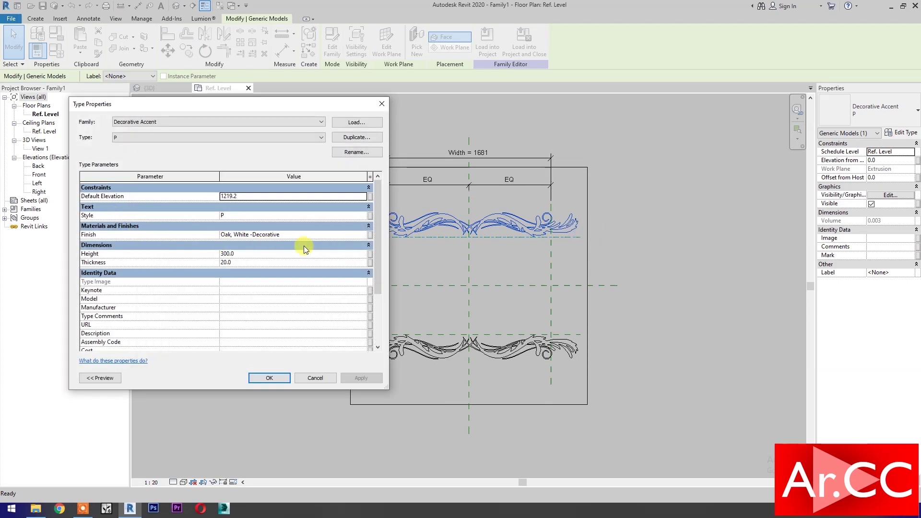
# Step: Link the accent's Finish to a new Accent Finish family parameter
pyautogui.click(371, 235)
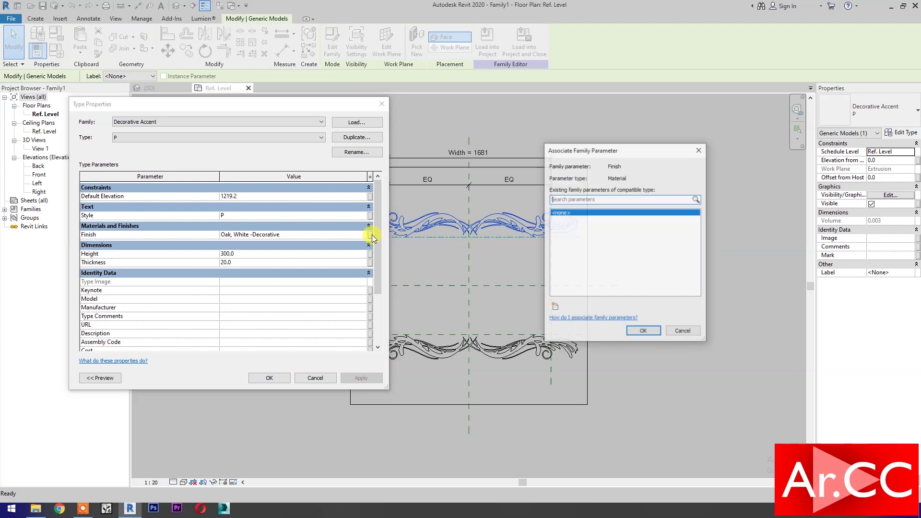
pyautogui.click(554, 306)
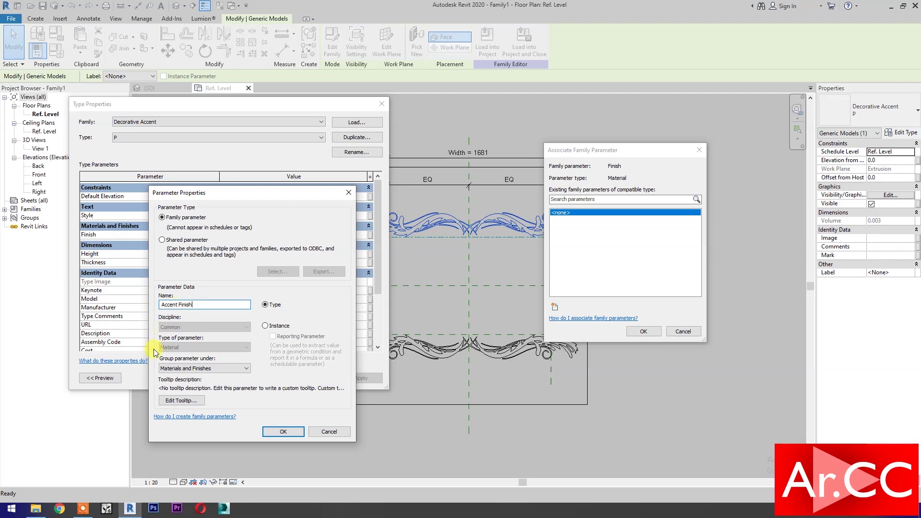
pyautogui.click(283, 430)
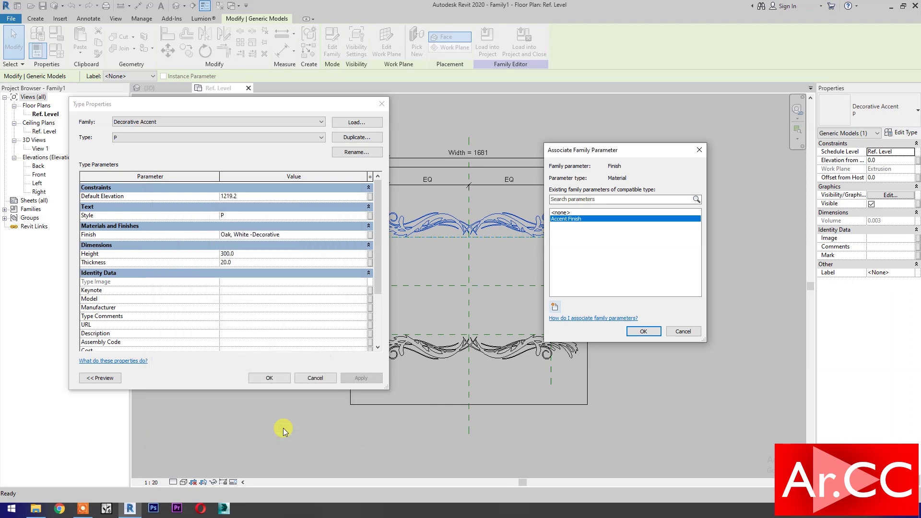
pyautogui.click(640, 332)
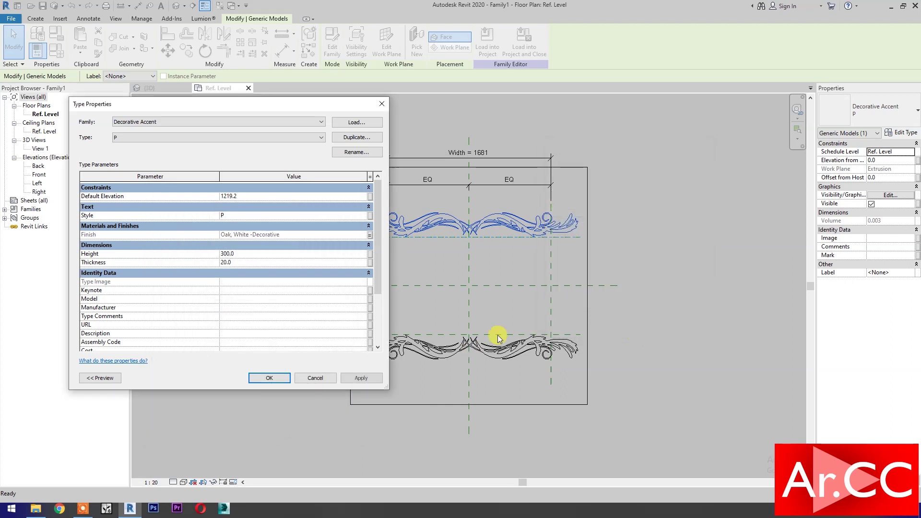
# Step: Link the accent's Height to a new Accent Height family parameter
pyautogui.click(370, 253)
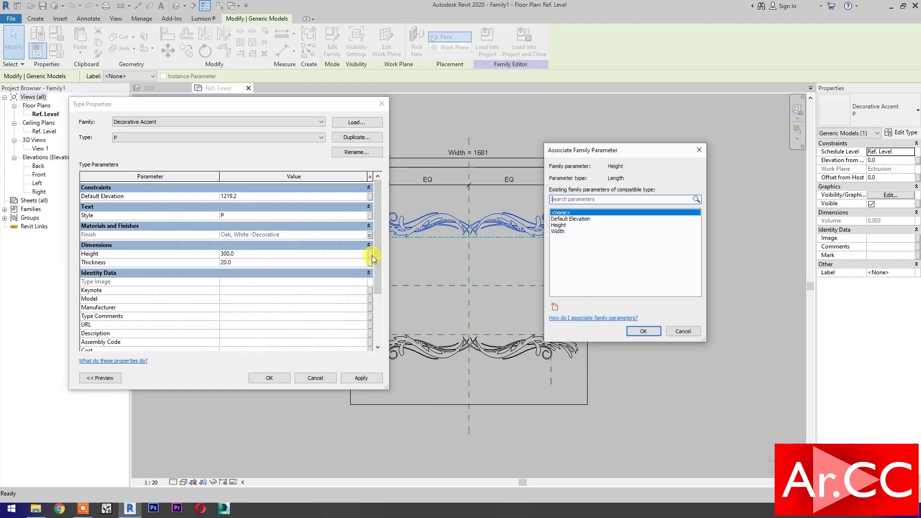
pyautogui.click(555, 307)
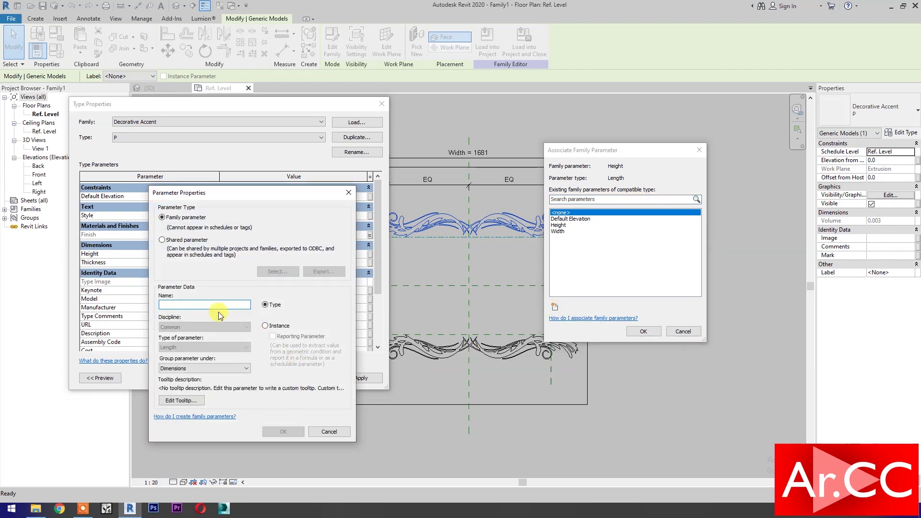
pyautogui.write('Accent')
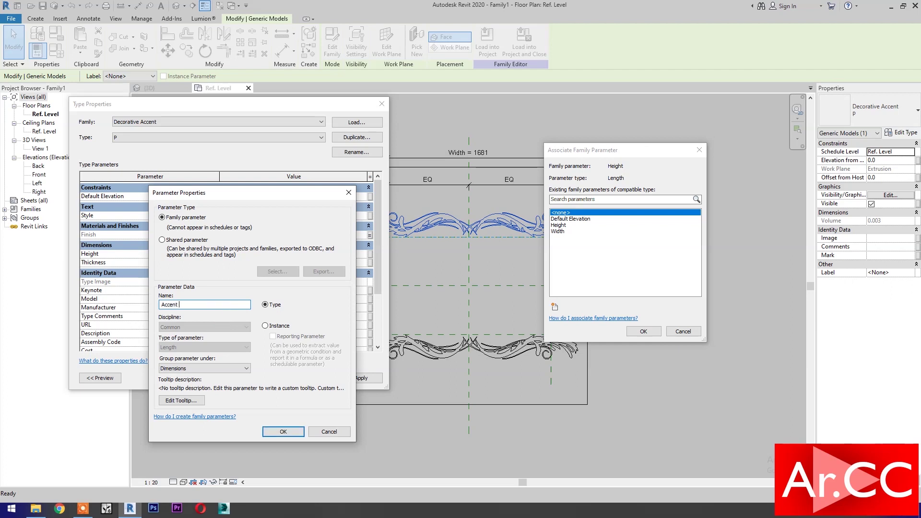
pyautogui.write(' Height')
pyautogui.click(285, 432)
pyautogui.click(641, 332)
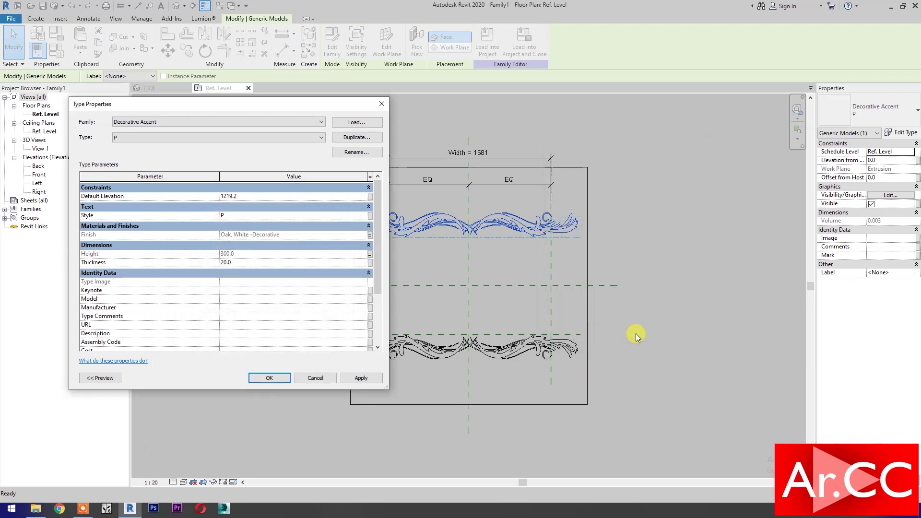
# Step: Link Thickness to a new Accent Thickness parameter and apply the type changes
pyautogui.click(370, 262)
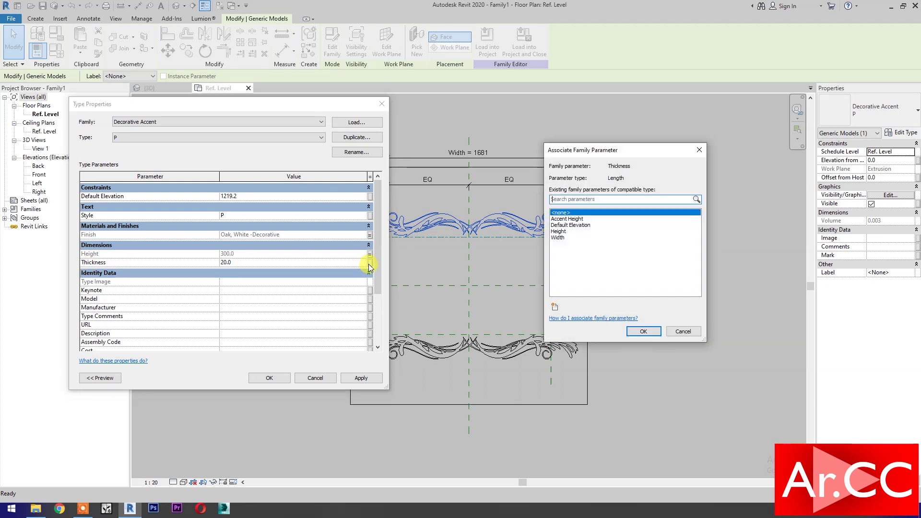
pyautogui.click(554, 309)
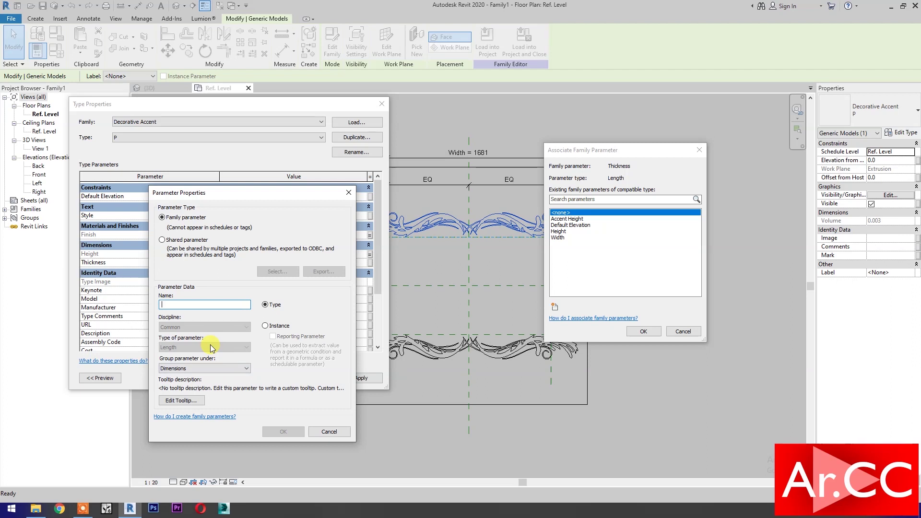
pyautogui.write('A')
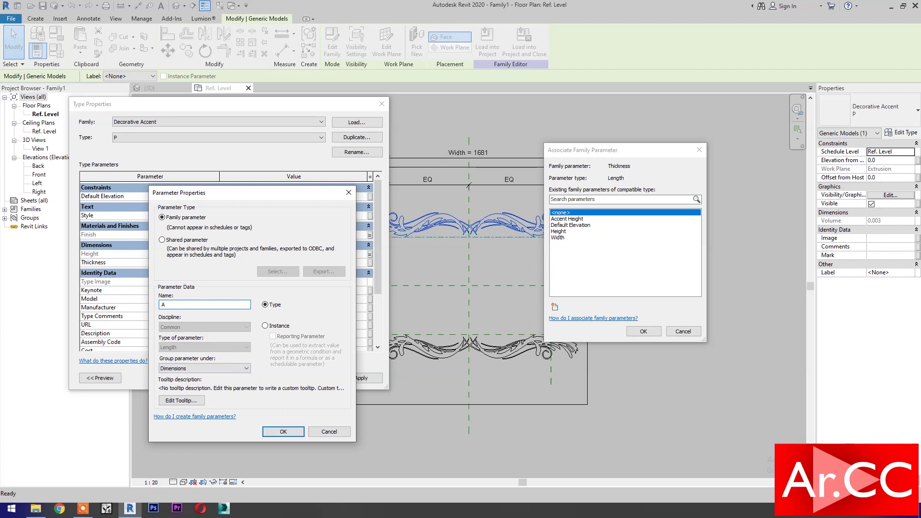
pyautogui.write('ccent Thickness')
pyautogui.click(274, 434)
pyautogui.click(634, 332)
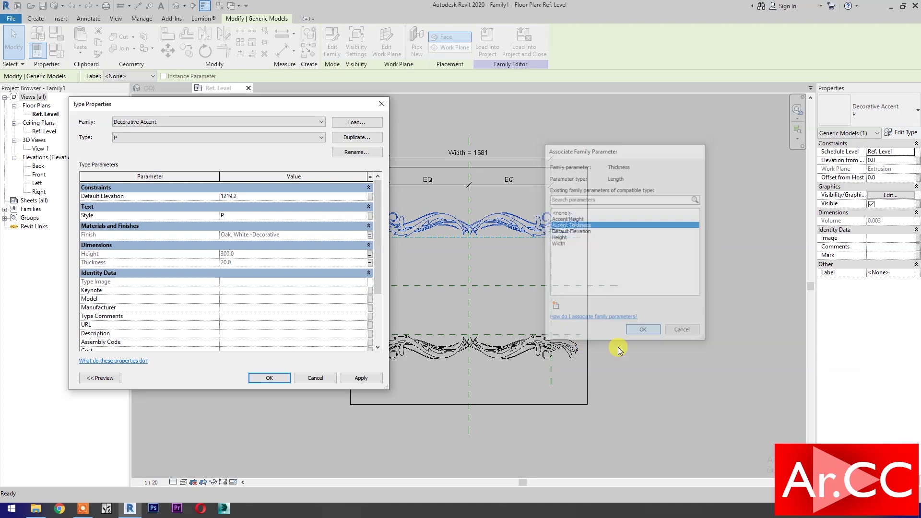
pyautogui.click(361, 379)
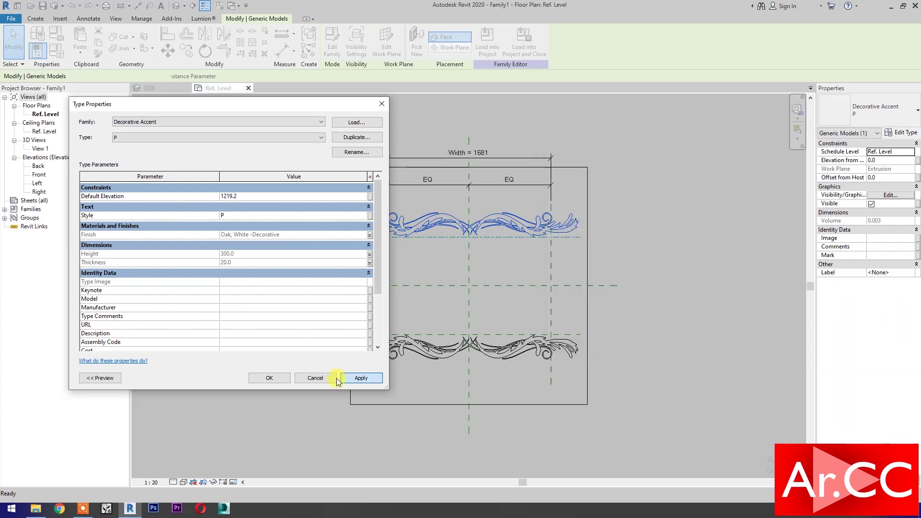
pyautogui.click(269, 378)
pyautogui.click(508, 424)
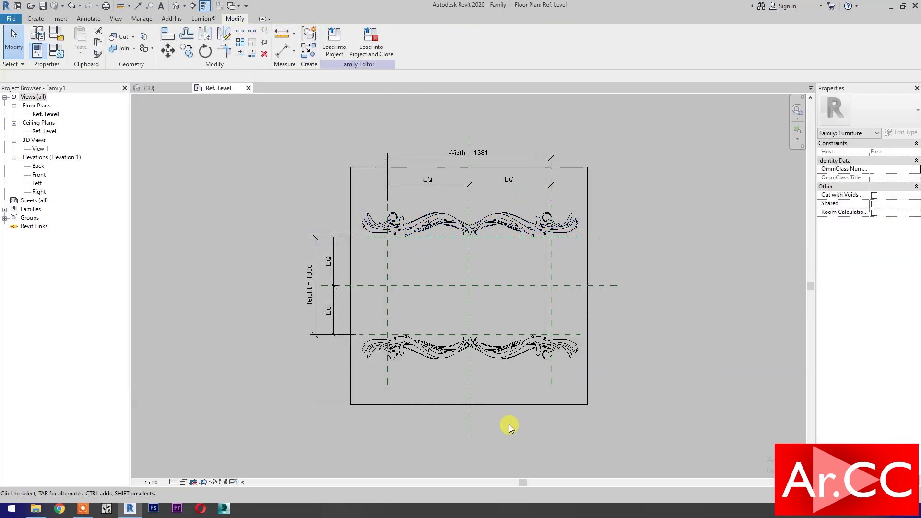
# Step: Add a family type named Style P in Family Types
pyautogui.click(51, 57)
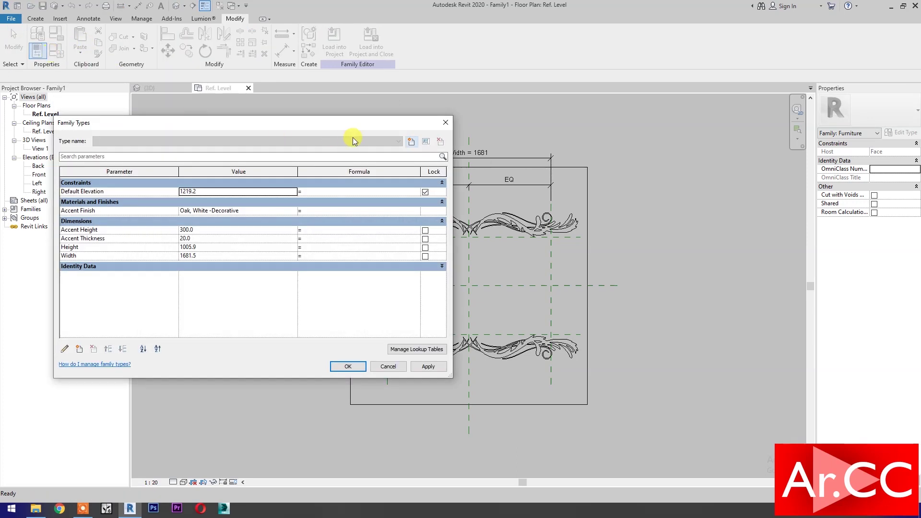
pyautogui.click(411, 143)
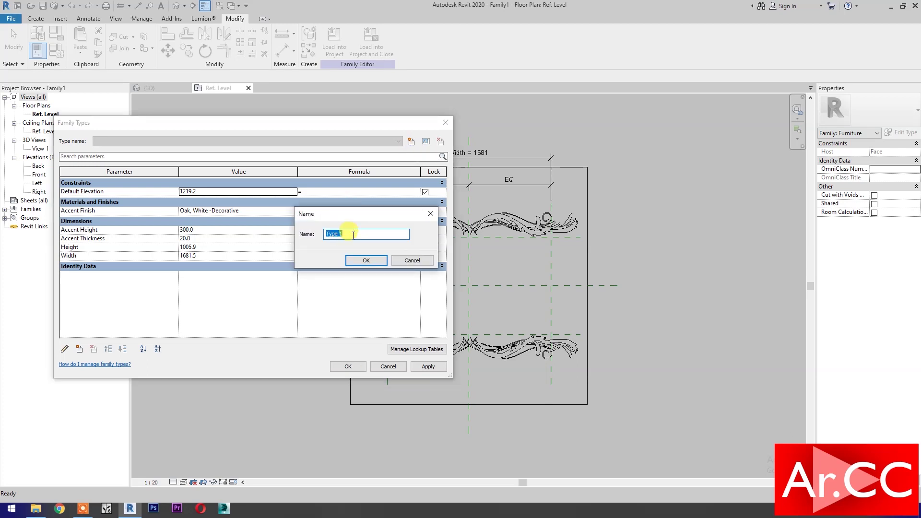
pyautogui.write('Stye')
pyautogui.press('BackSpace')
pyautogui.click(374, 260)
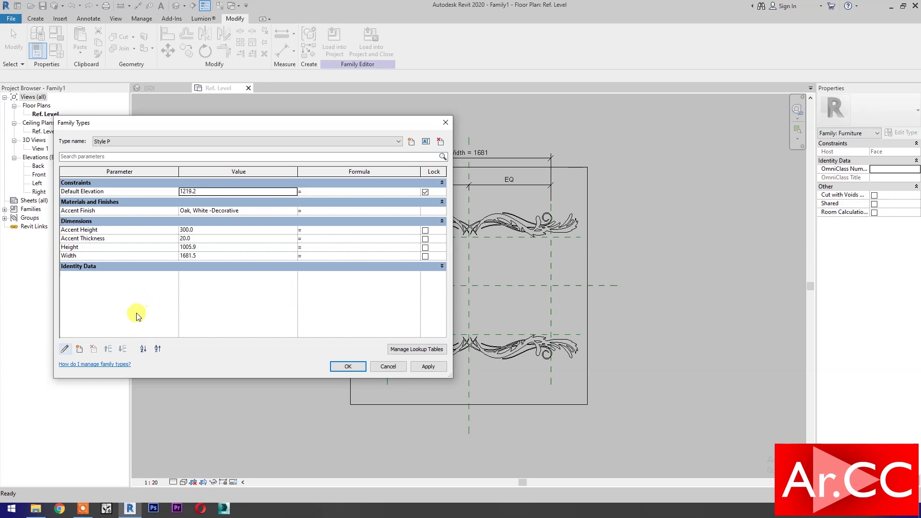
pyautogui.click(80, 350)
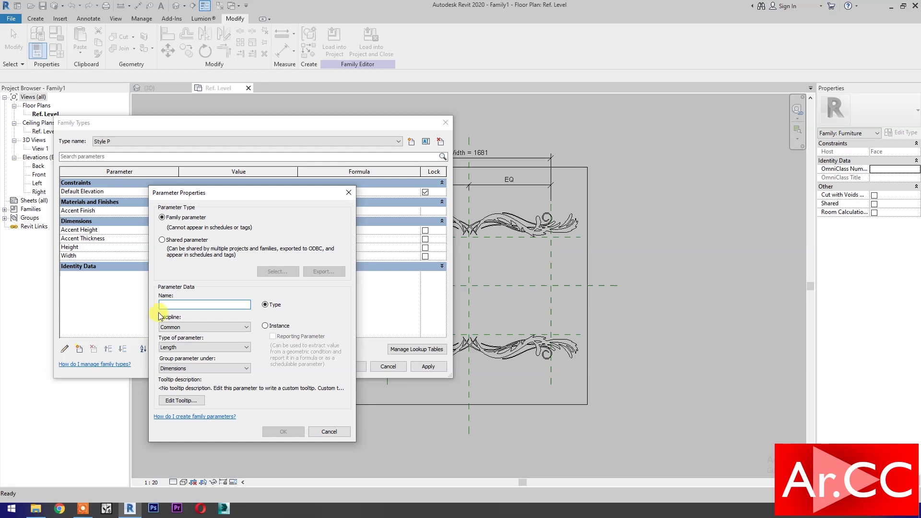
# Step: Create a Frame Accent Style parameter of type Family Type, Generic Models
pyautogui.write('Frame Accent Style')
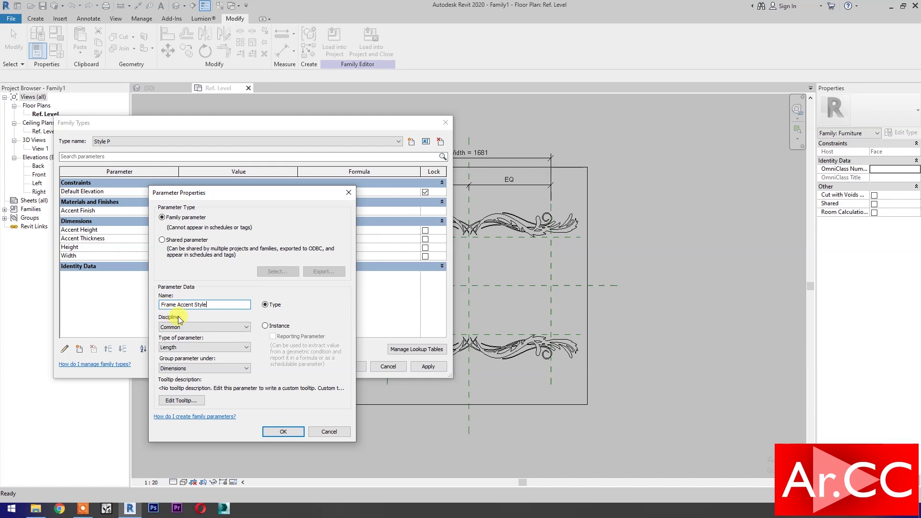
pyautogui.click(186, 348)
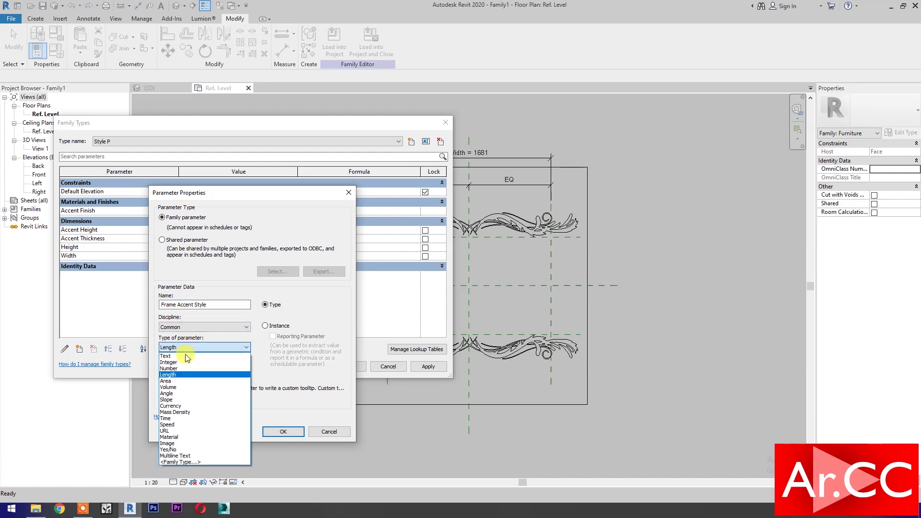
pyautogui.click(192, 462)
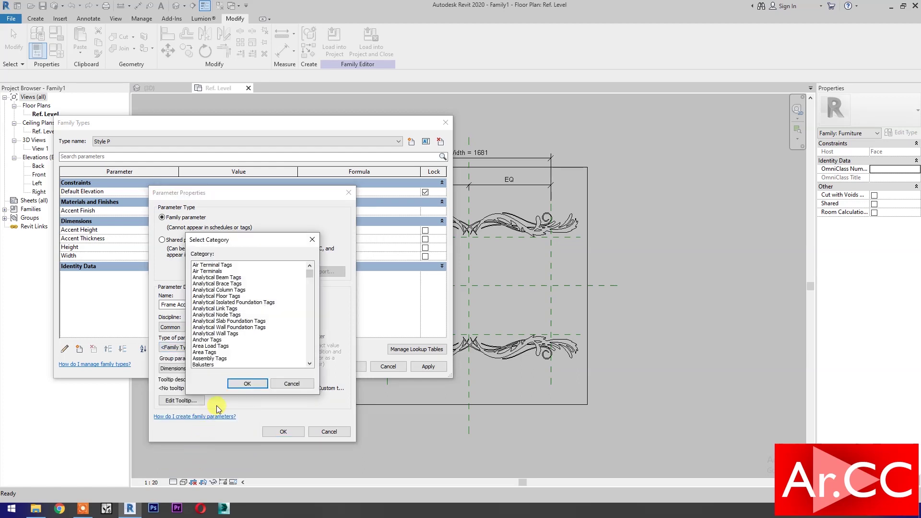
pyautogui.scroll(-15, 223, 345)
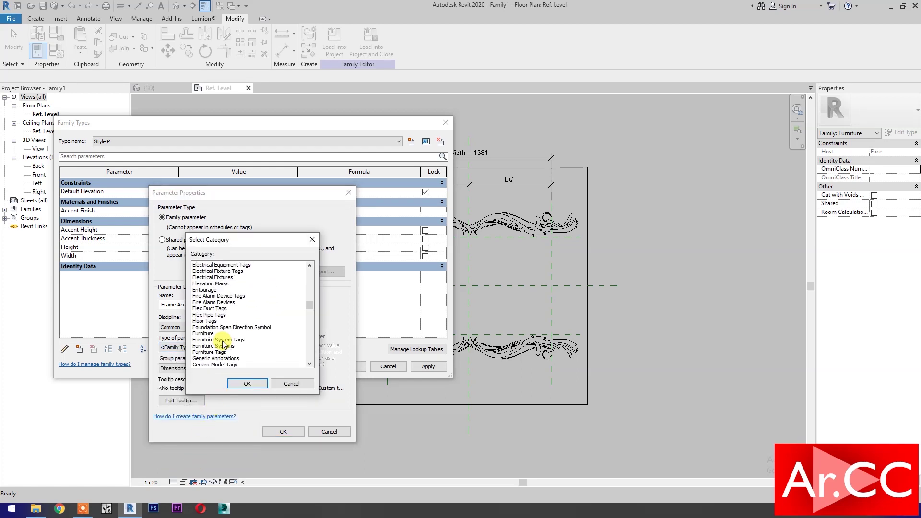
pyautogui.scroll(-2, 223, 343)
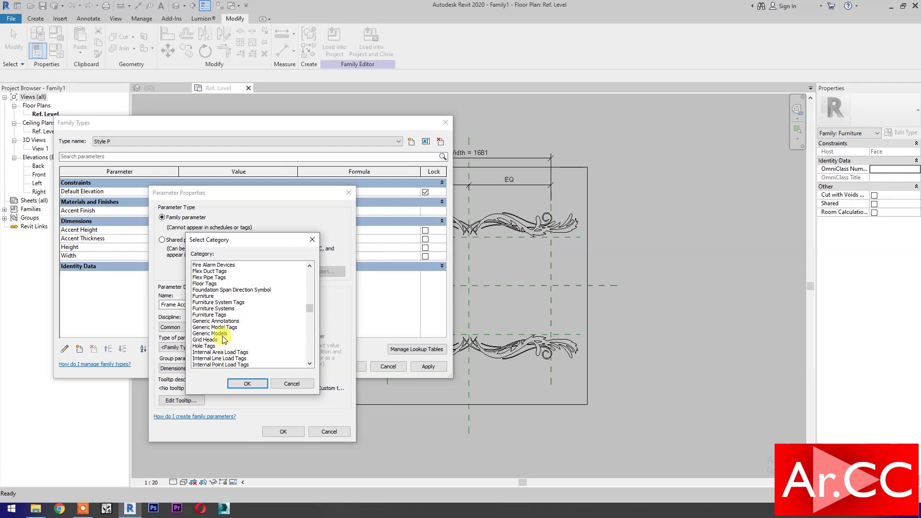
pyautogui.click(222, 333)
pyautogui.click(246, 383)
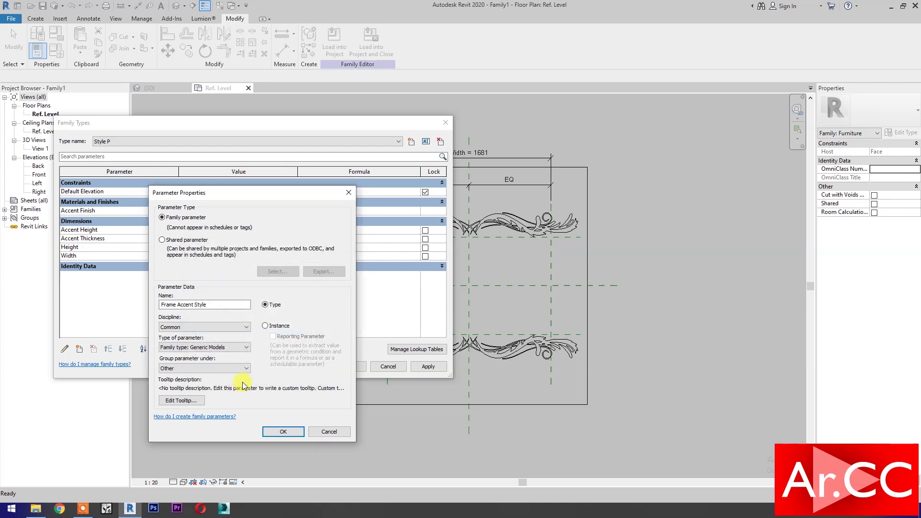
pyautogui.click(275, 431)
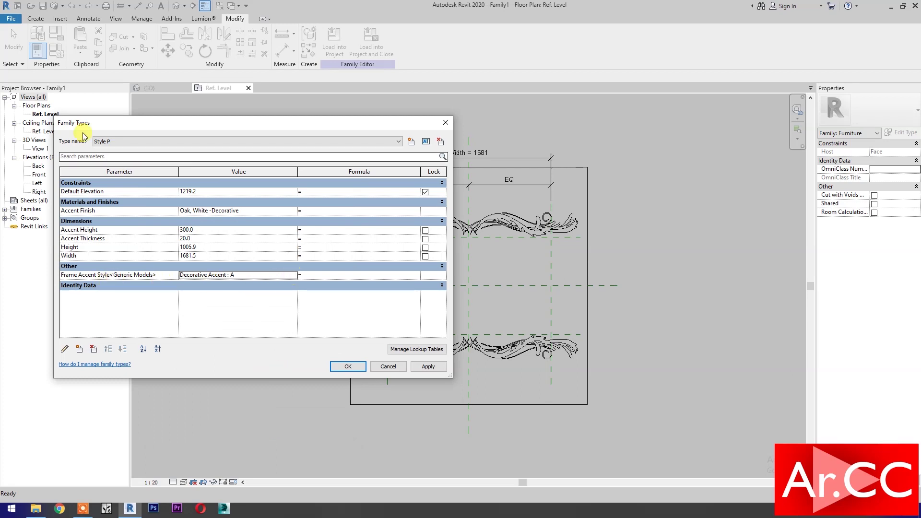
# Step: Set Frame Accent Style to Decorative Accent : P, apply, and close Family Types
pyautogui.click(295, 276)
pyautogui.scroll(-5, 249, 316)
pyautogui.scroll(-1, 249, 316)
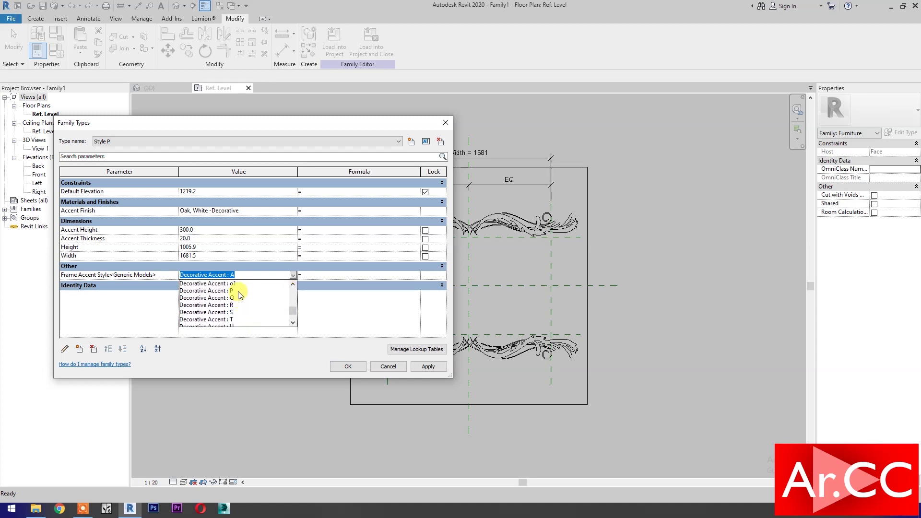
pyautogui.click(240, 291)
pyautogui.click(420, 369)
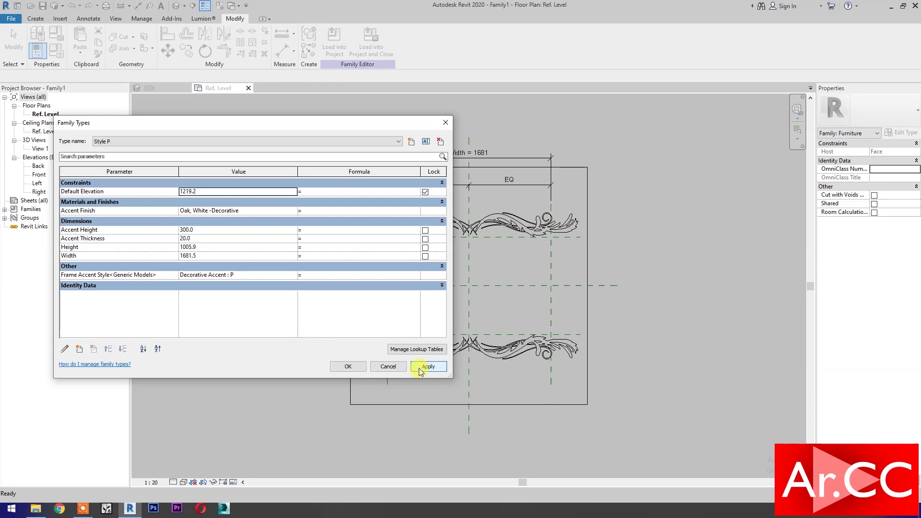
pyautogui.click(351, 367)
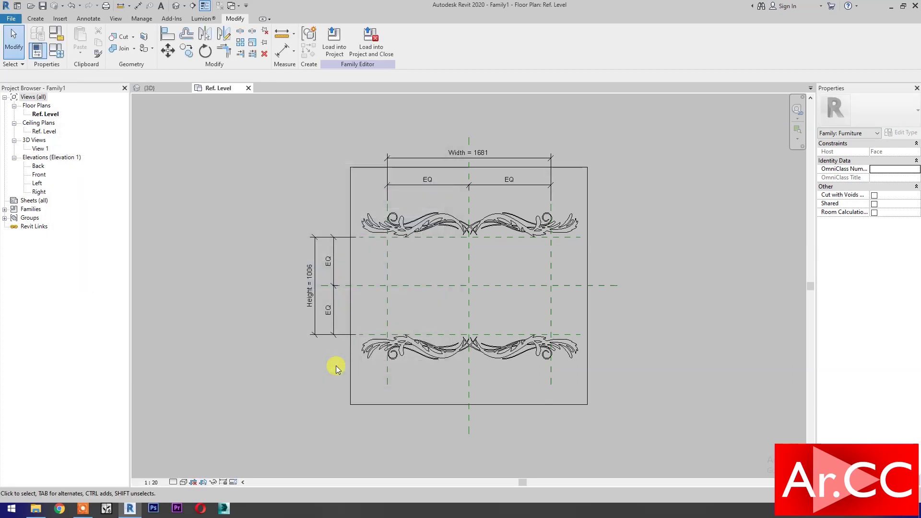
# Step: Set the top ornament's Label to Frame Accent Style
pyautogui.click(415, 226)
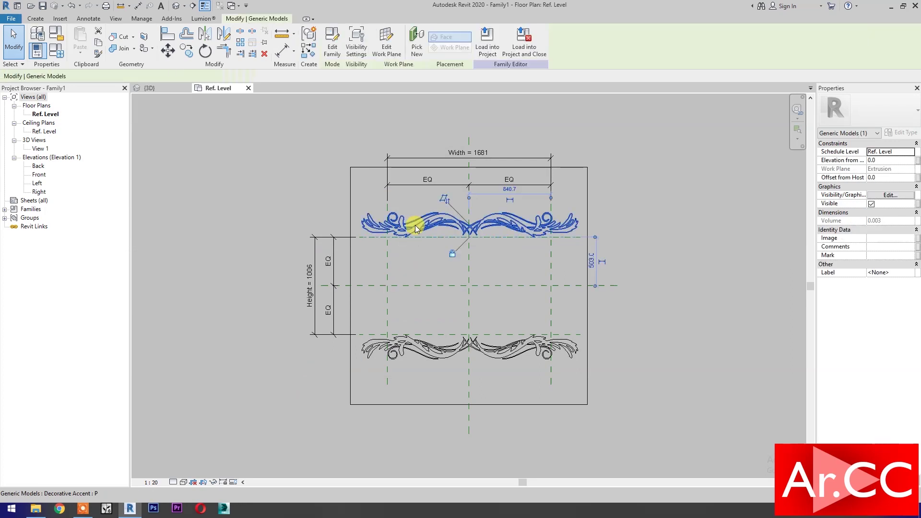
pyautogui.click(910, 272)
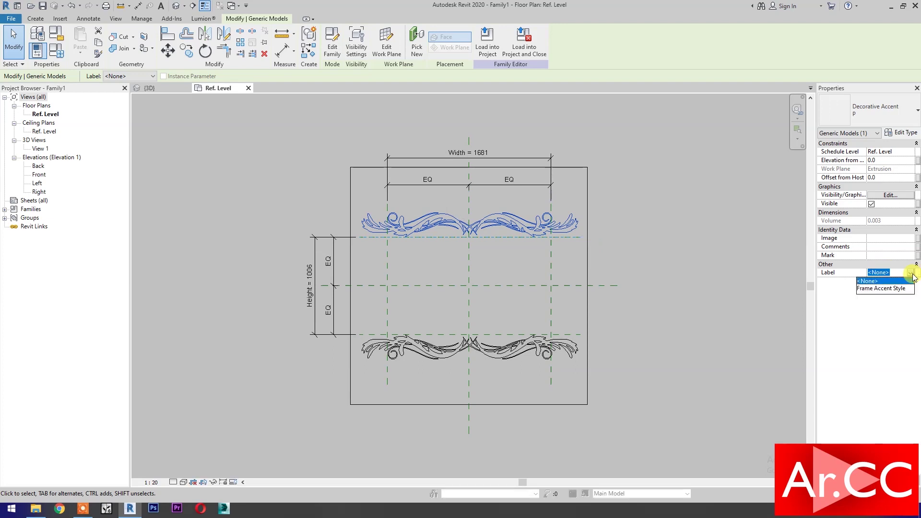
pyautogui.click(885, 289)
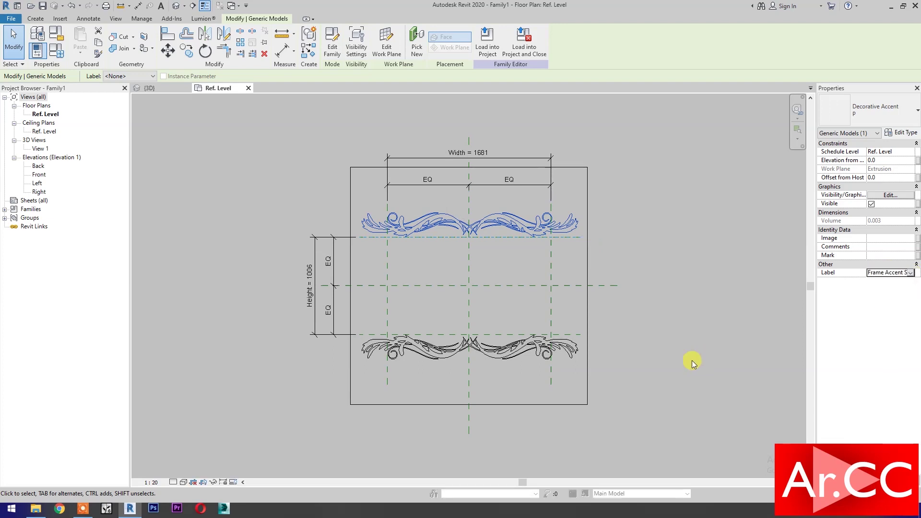
pyautogui.click(666, 368)
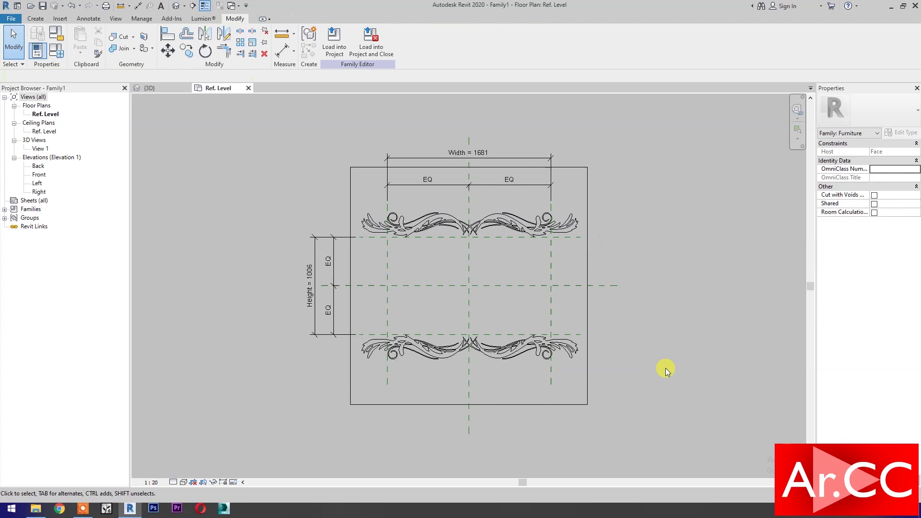
# Step: Set the lower ornament's Label to Frame Accent Style
pyautogui.click(535, 359)
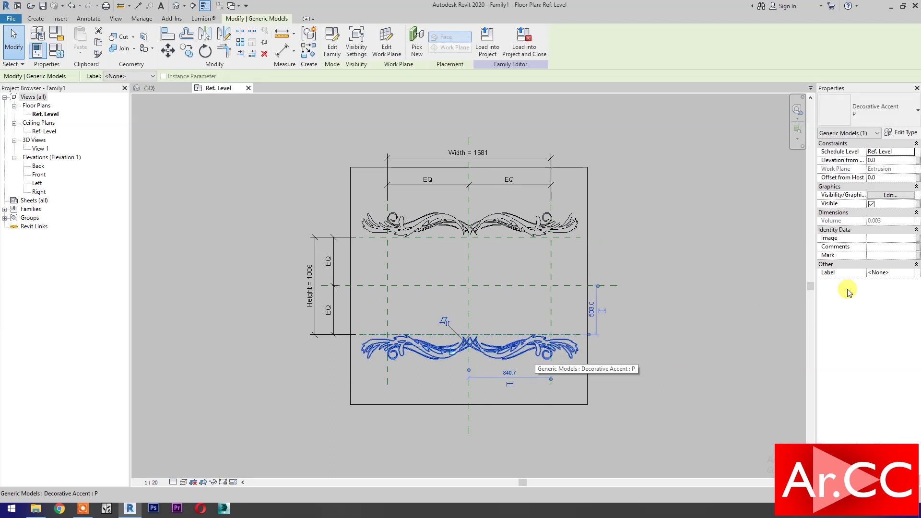
pyautogui.click(910, 273)
pyautogui.click(910, 272)
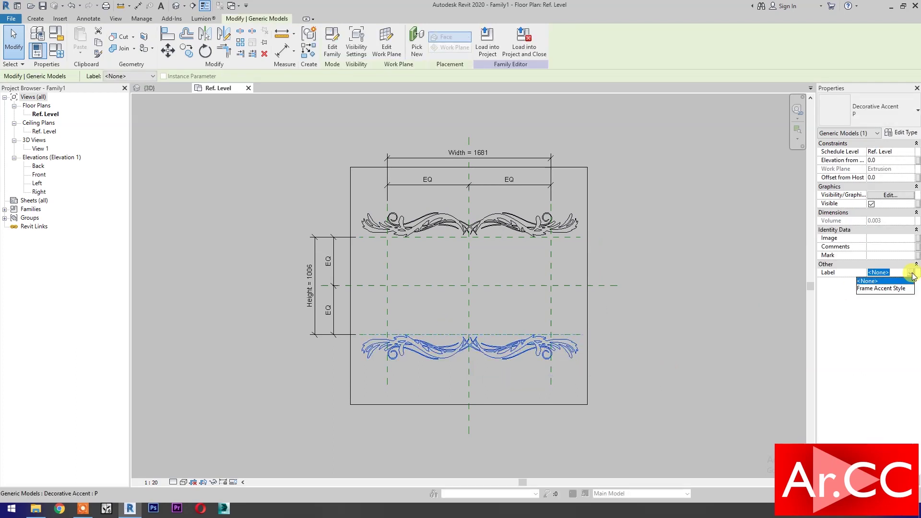
pyautogui.click(884, 289)
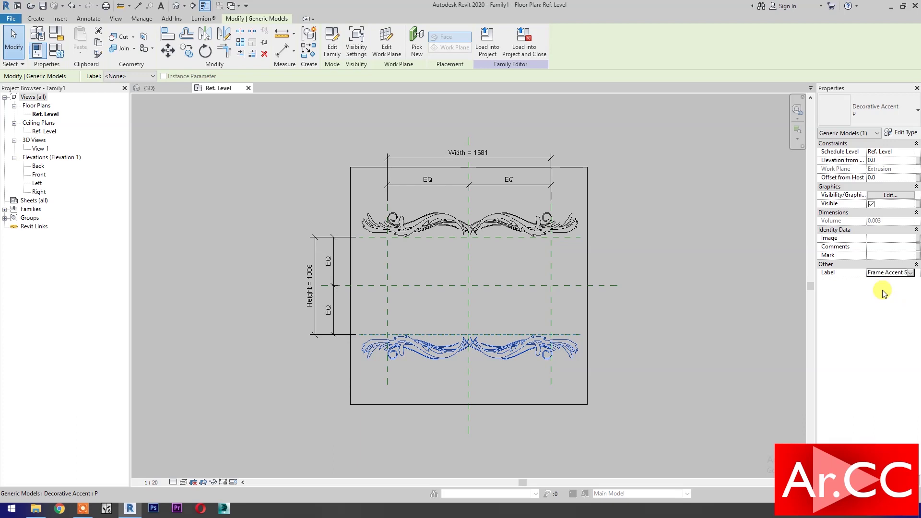
pyautogui.click(684, 357)
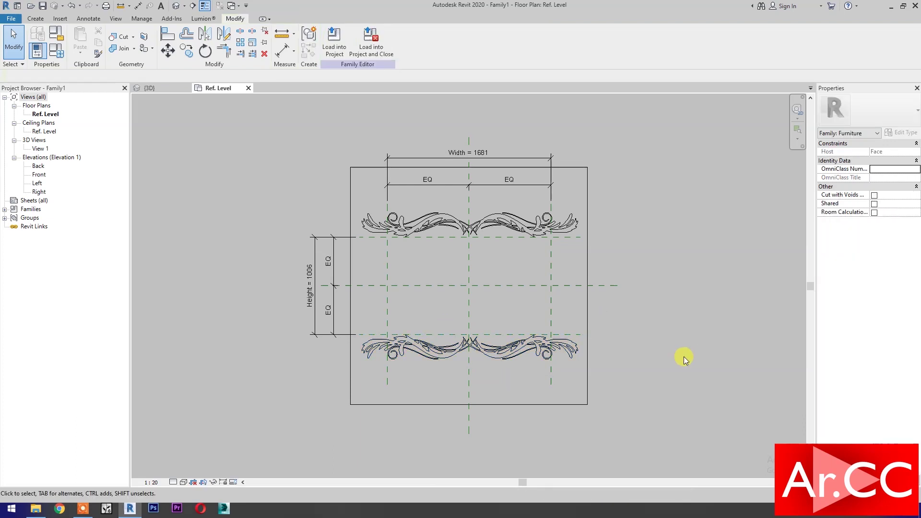
pyautogui.moveTo(334, 402)
pyautogui.mouseDown(button='middle')
pyautogui.moveTo(462, 398)
pyautogui.moveTo(500, 384)
pyautogui.moveTo(481, 390)
pyautogui.mouseUp(button='middle')
pyautogui.click(56, 50)
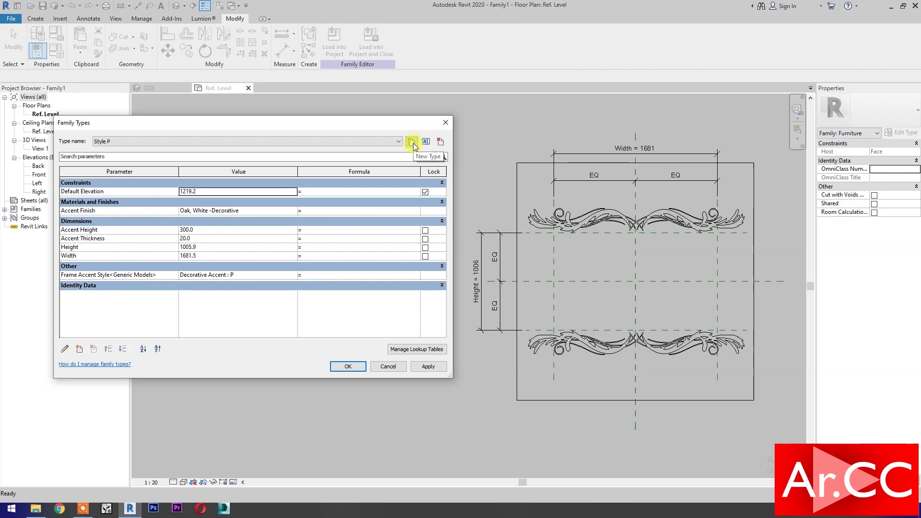
# Step: Create a 'Style e' type with Frame Accent Style Decorative Accent : e1, and apply it
pyautogui.click(412, 141)
pyautogui.write('St')
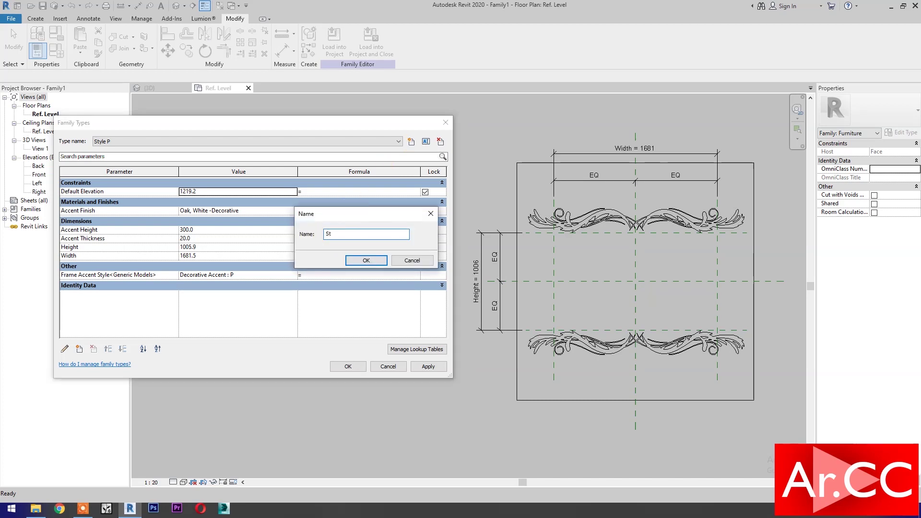
pyautogui.write('yle e')
pyautogui.click(360, 261)
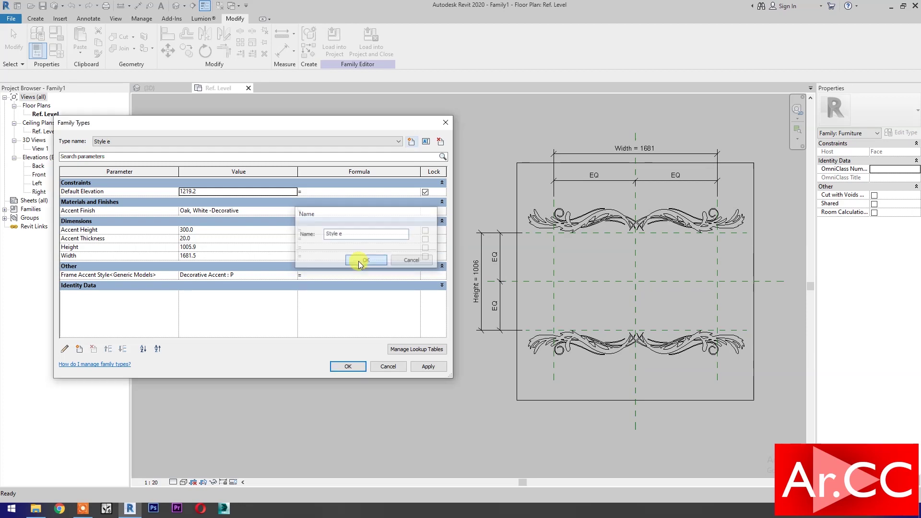
pyautogui.click(294, 277)
pyautogui.scroll(8, 237, 318)
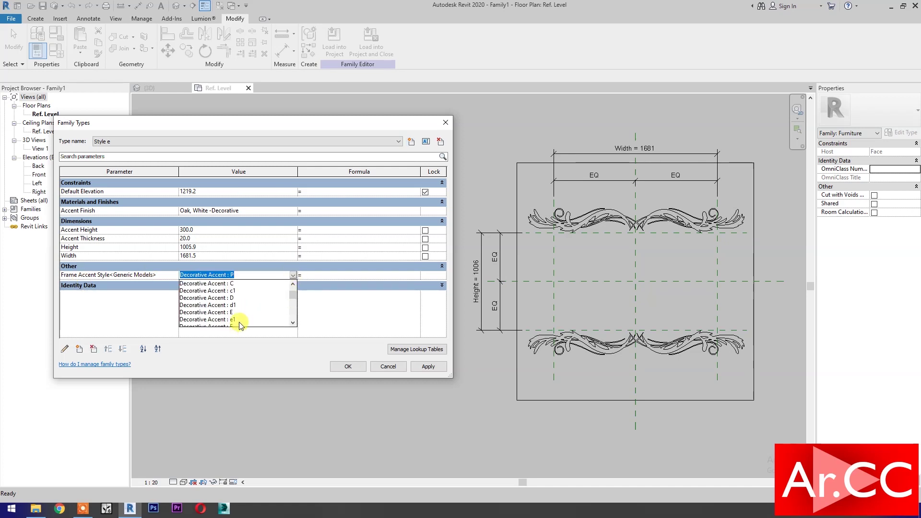
pyautogui.click(237, 319)
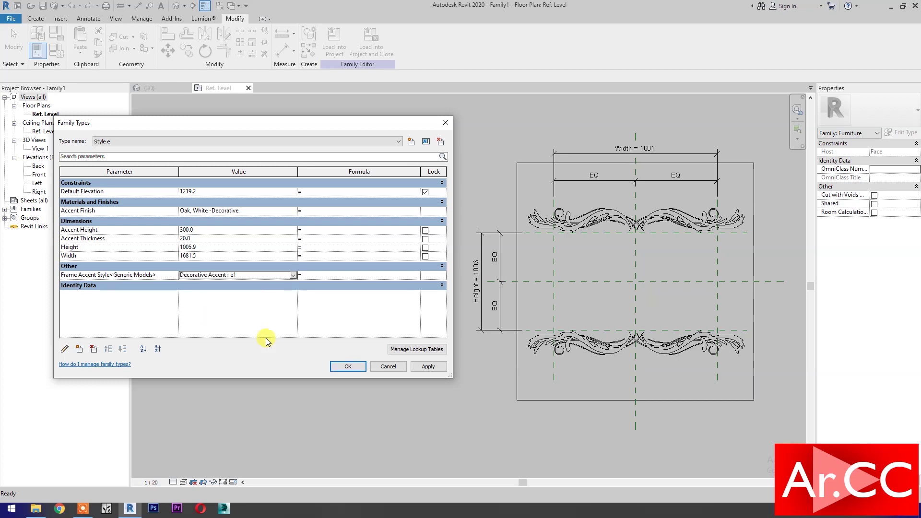
pyautogui.click(419, 368)
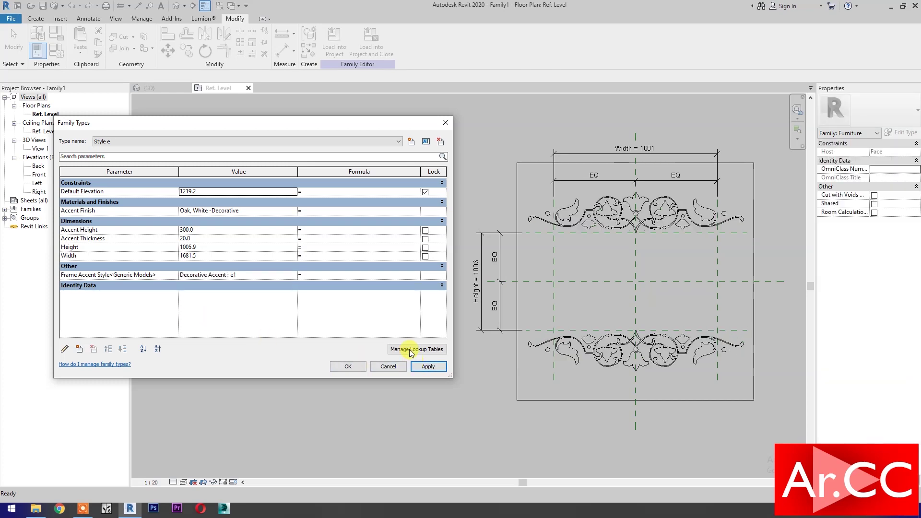
# Step: Create a 'Style M' type with Frame Accent Style Decorative Accent : M, and apply it
pyautogui.click(411, 143)
pyautogui.write('Style M')
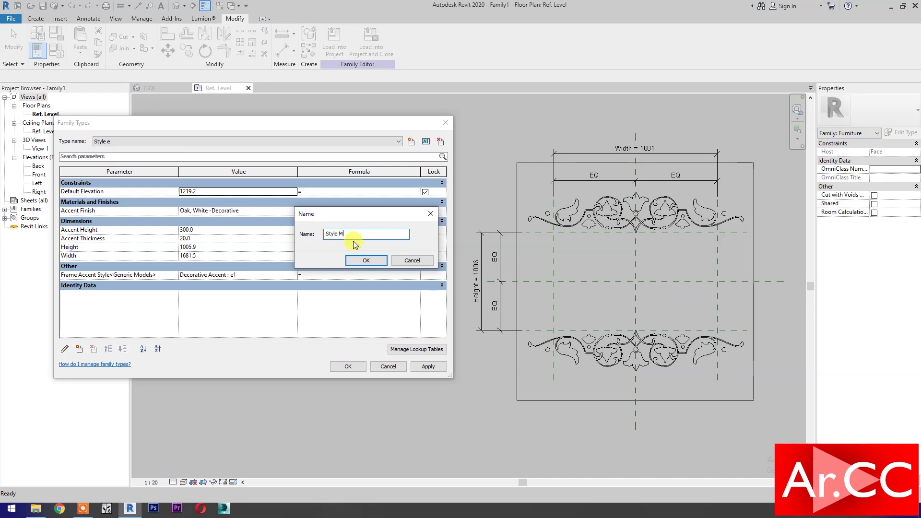
pyautogui.click(363, 260)
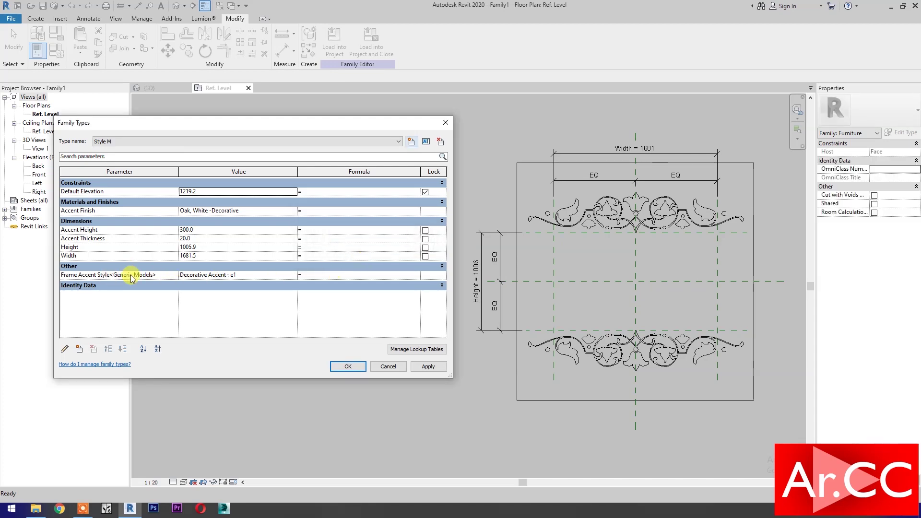
pyautogui.click(294, 276)
pyautogui.click(294, 275)
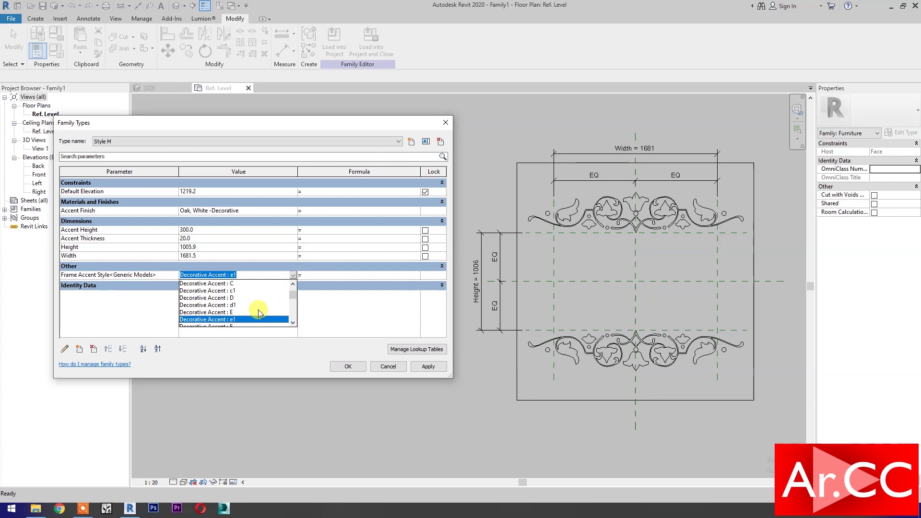
pyautogui.scroll(-4, 259, 315)
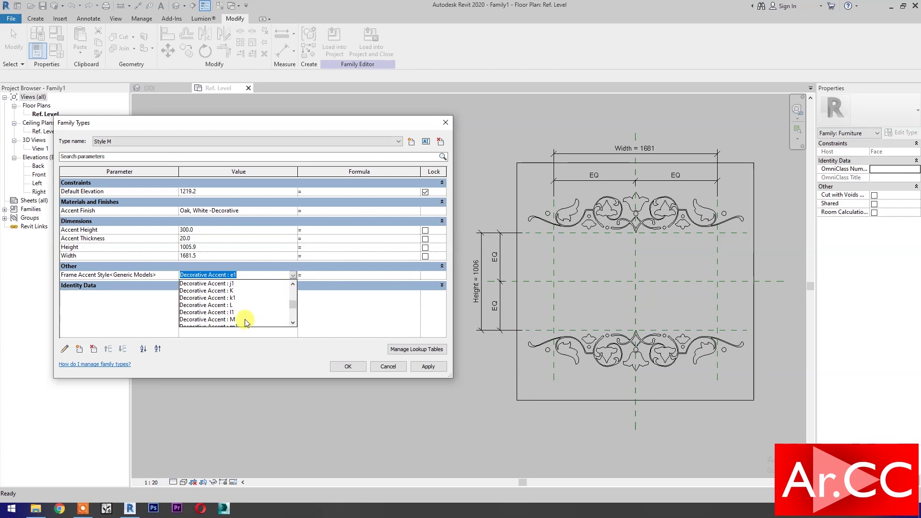
pyautogui.click(245, 319)
pyautogui.click(425, 368)
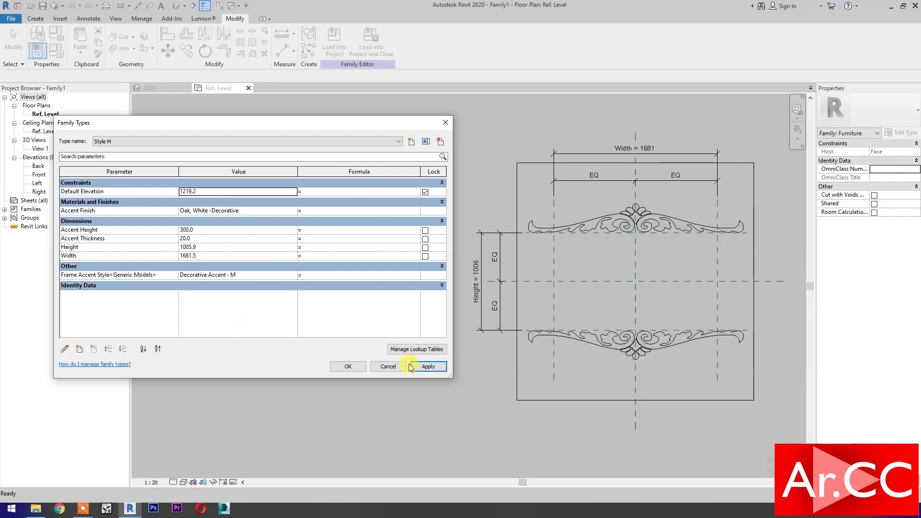
# Step: Preview Style e, then make Style P current and accept the Family Types settings
pyautogui.click(276, 142)
pyautogui.click(269, 150)
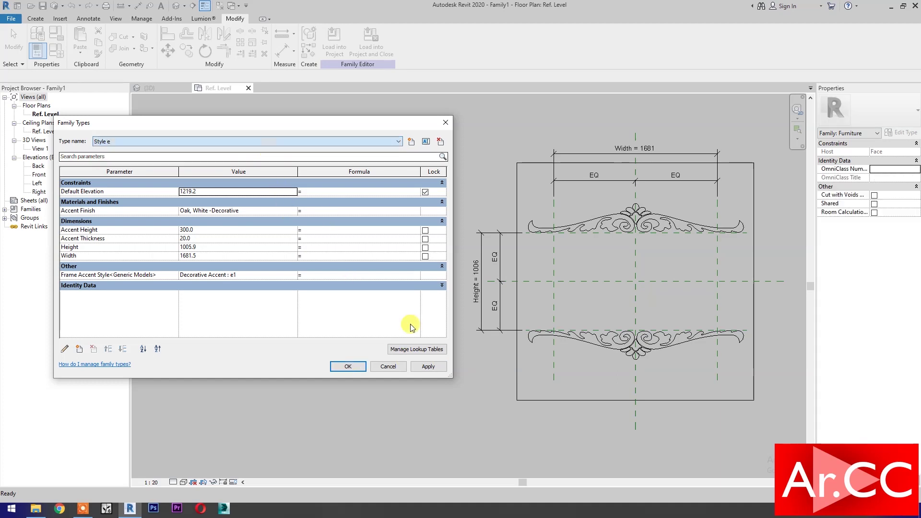
pyautogui.click(427, 367)
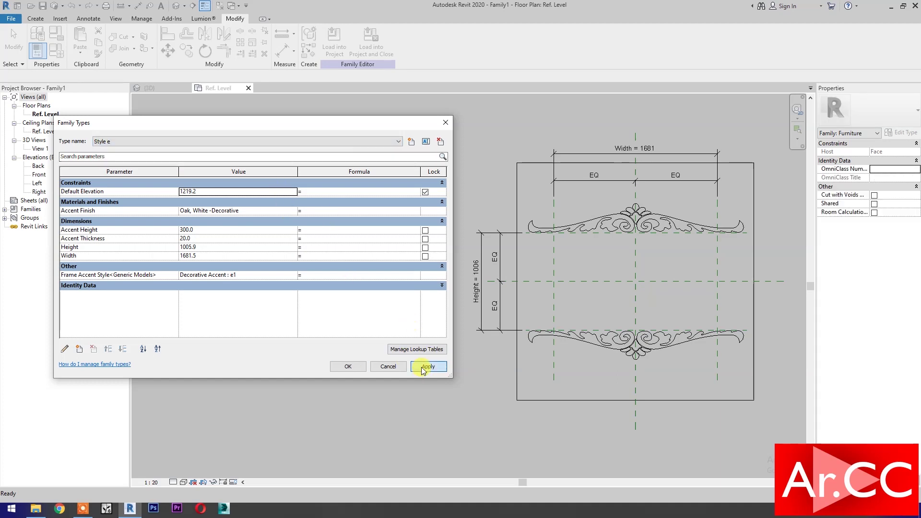
pyautogui.click(286, 143)
pyautogui.click(278, 162)
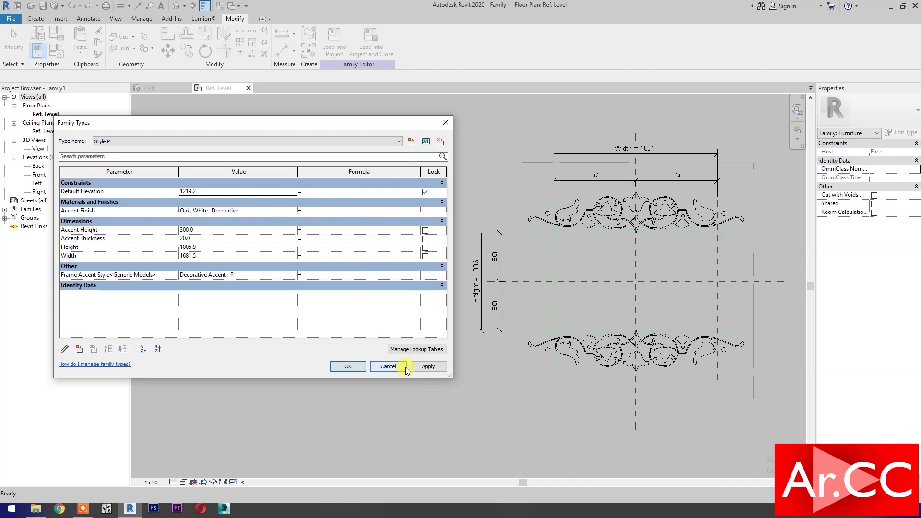
pyautogui.click(419, 371)
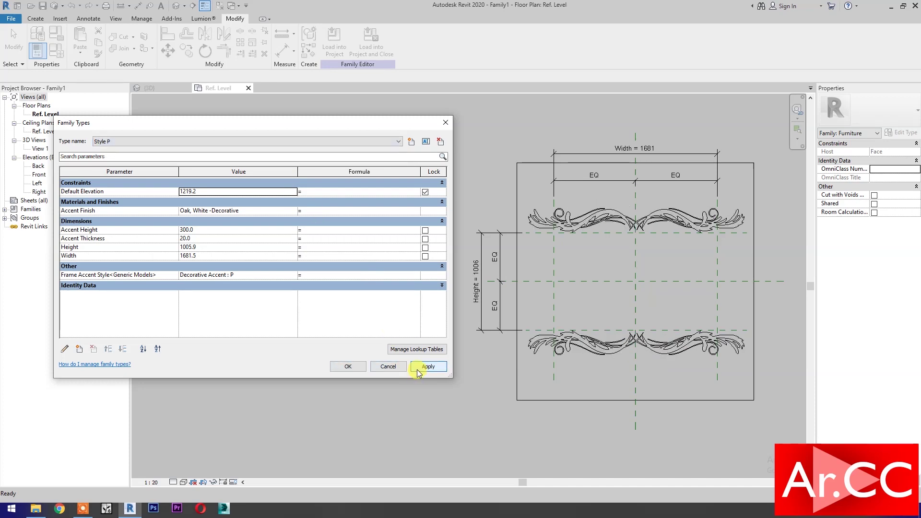
pyautogui.click(349, 367)
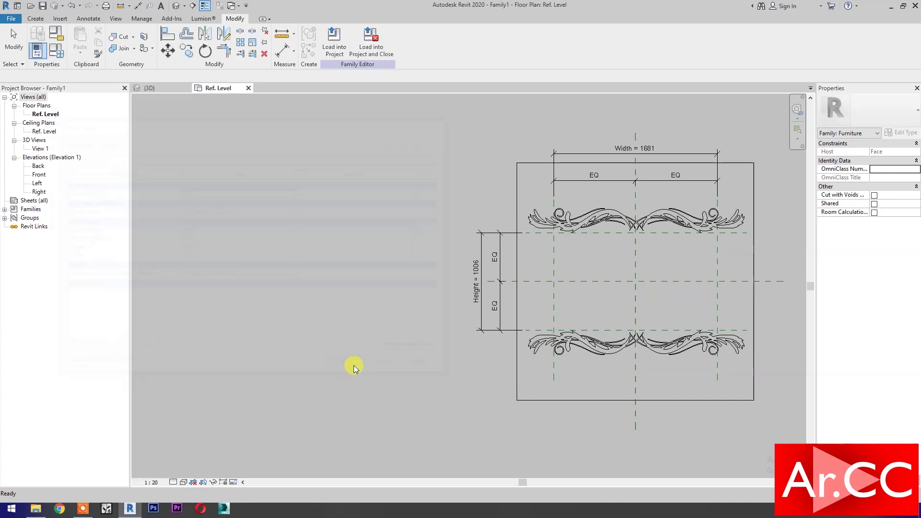
# Step: Start a sweep path sketch and draw a rectangle spanning the frame
pyautogui.rightClick(382, 377)
pyautogui.click(410, 324)
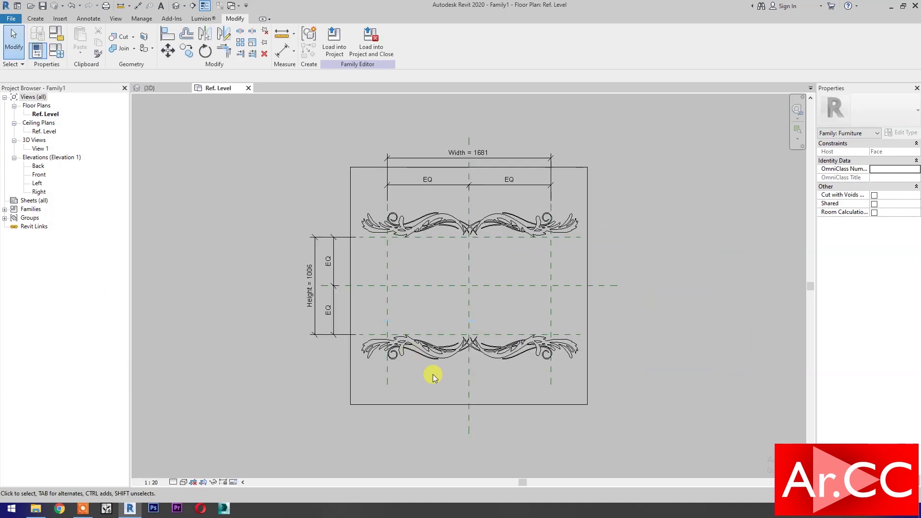
pyautogui.scroll(2, 479, 412)
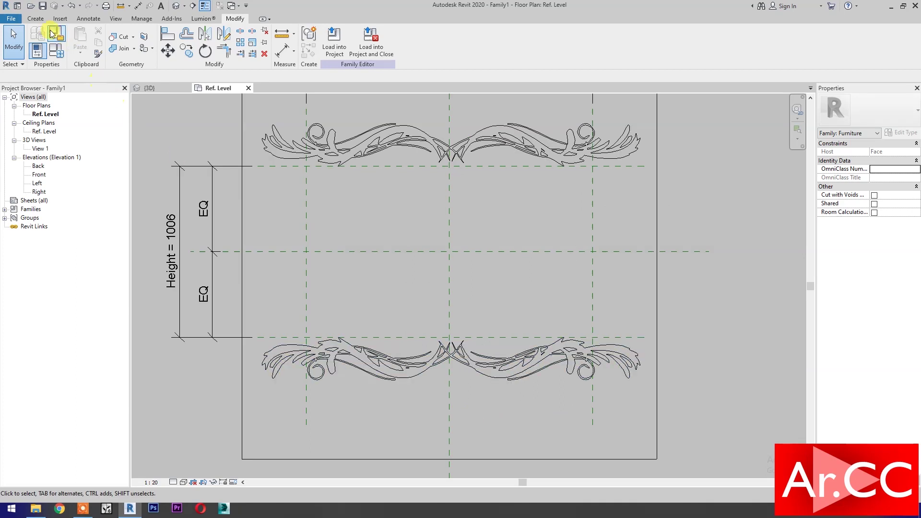
pyautogui.click(35, 19)
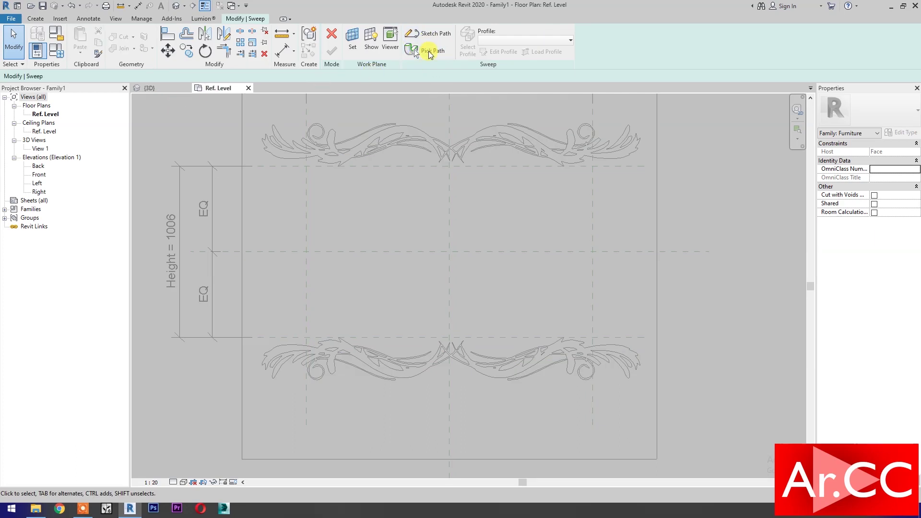
pyautogui.click(433, 38)
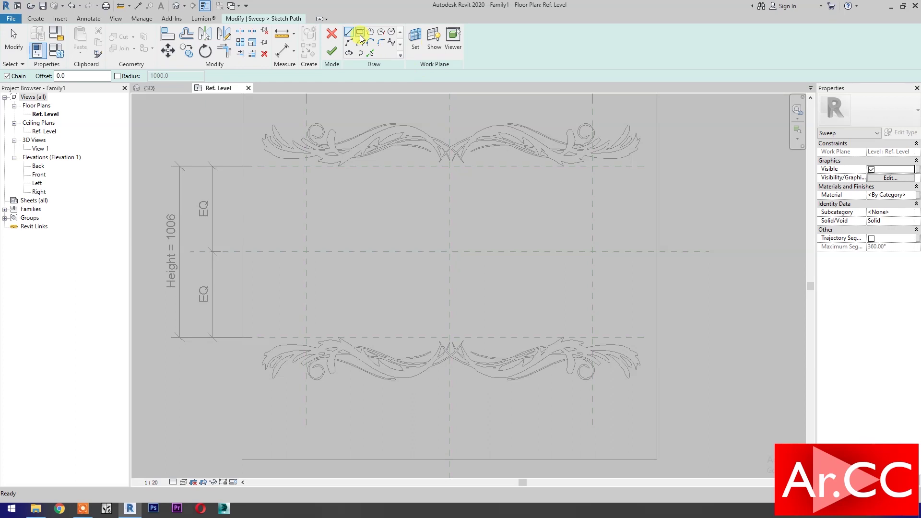
pyautogui.click(360, 34)
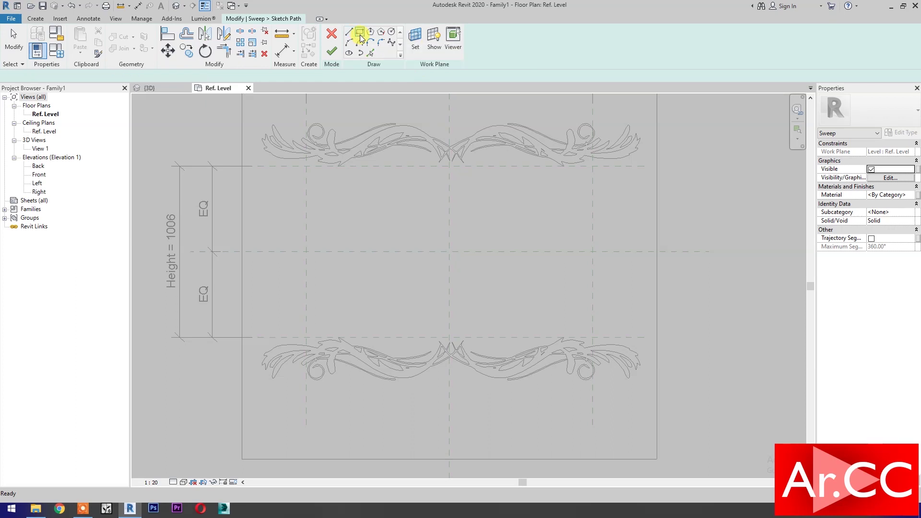
pyautogui.click(315, 327)
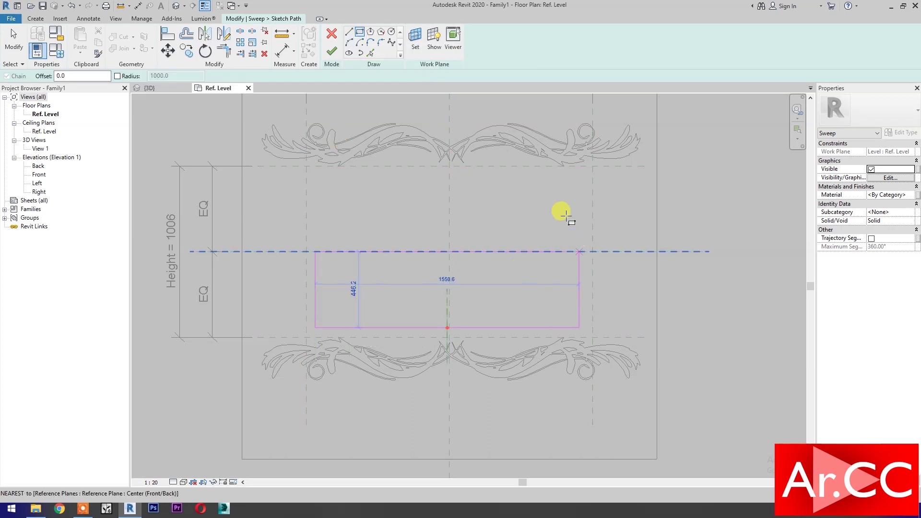
pyautogui.click(580, 178)
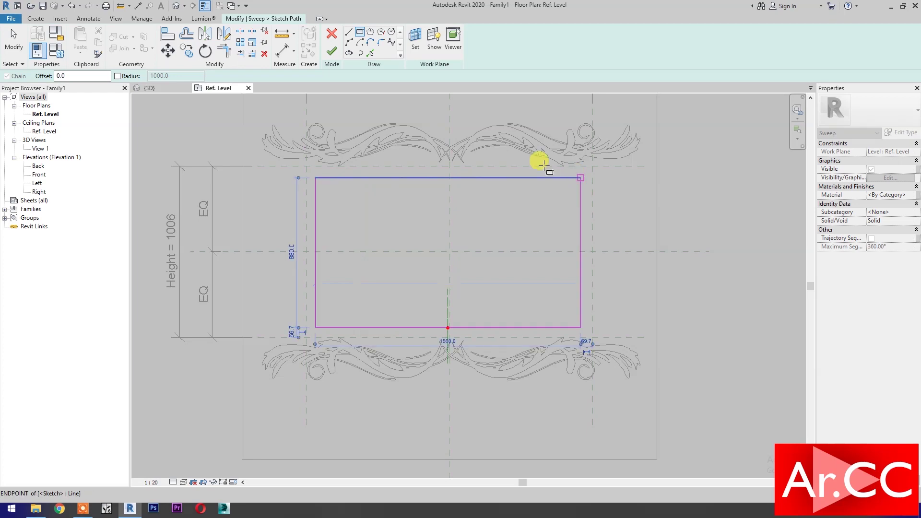
# Step: Align the path's left side to its reference plane and lock it, then align the top side
pyautogui.click(163, 36)
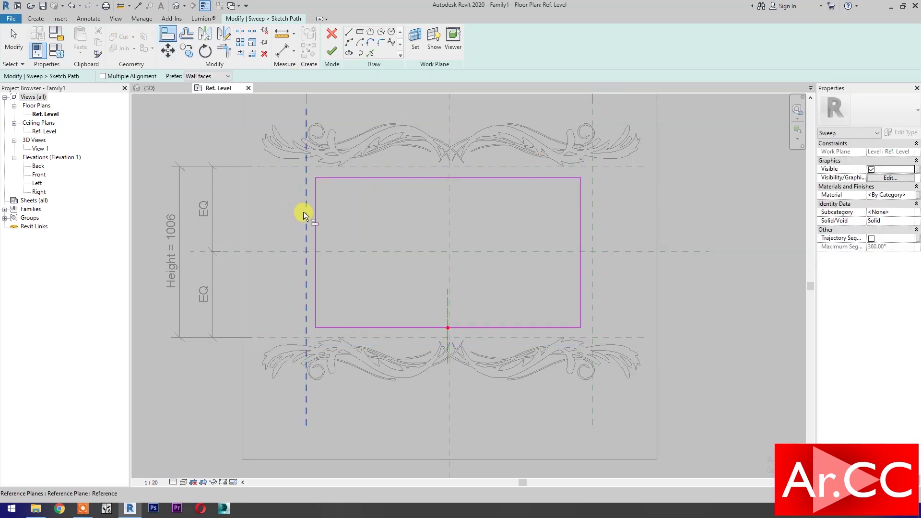
pyautogui.click(304, 213)
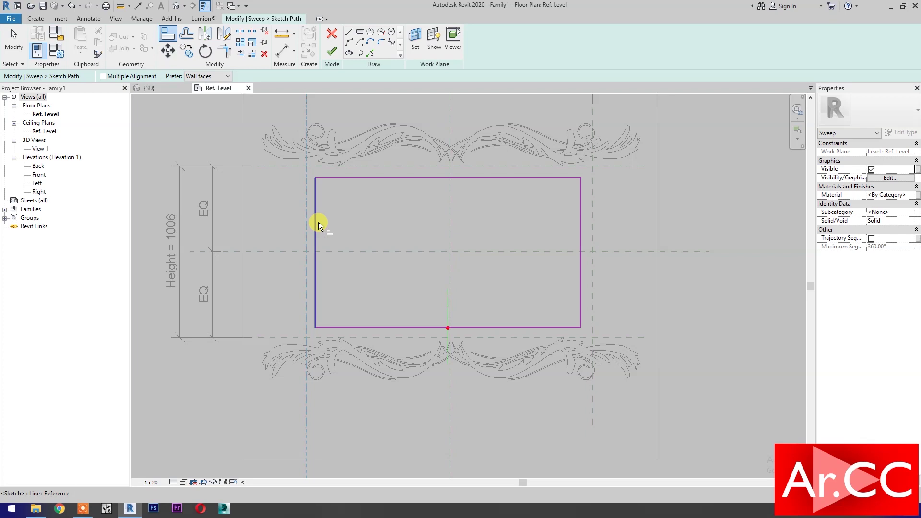
pyautogui.click(318, 221)
pyautogui.click(290, 250)
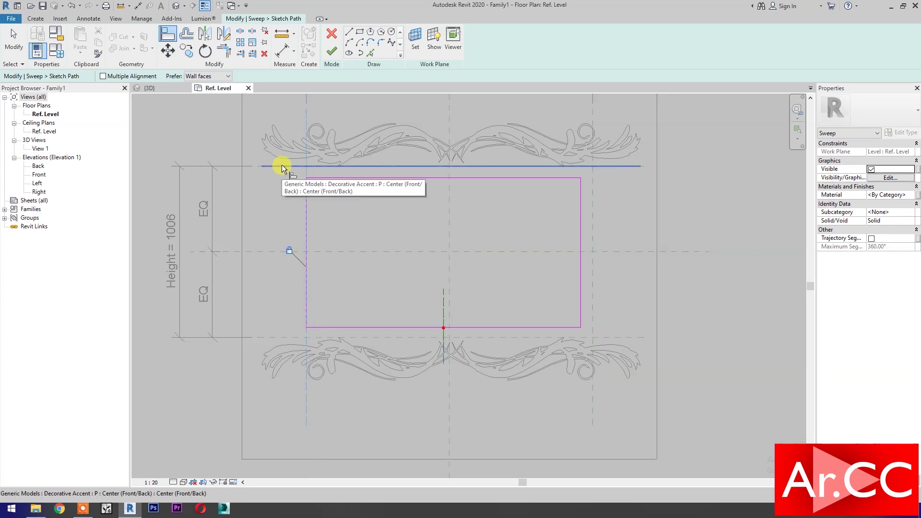
pyautogui.click(281, 166)
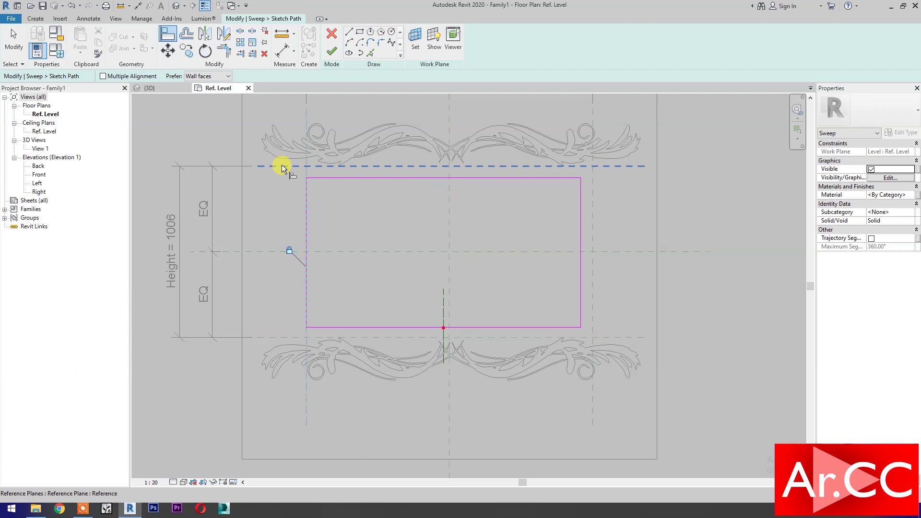
pyautogui.click(338, 179)
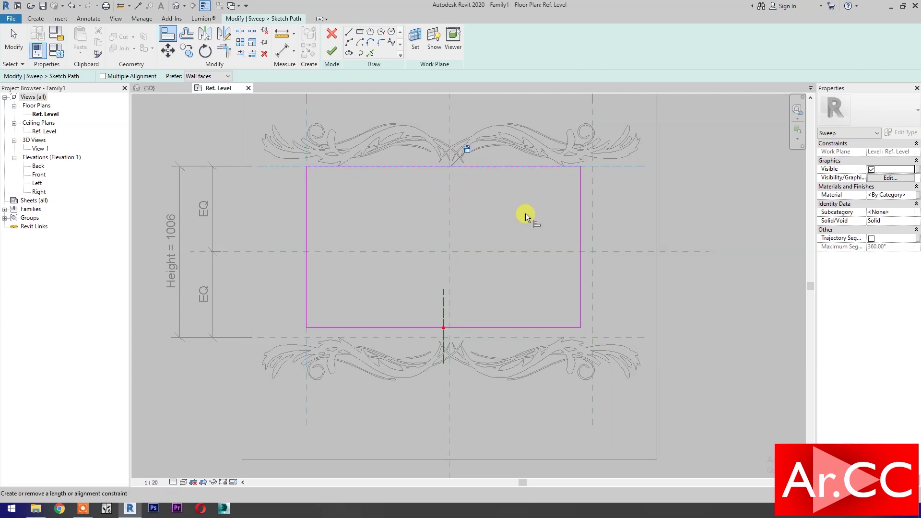
# Step: Align the right and bottom sides to their reference planes, lock the bottom, and finish the path
pyautogui.click(589, 240)
pyautogui.click(578, 241)
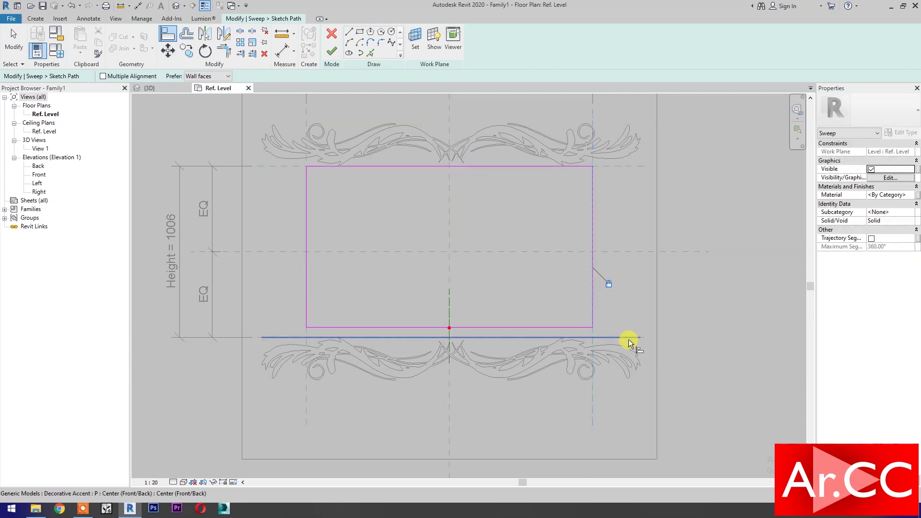
pyautogui.press('Tab')
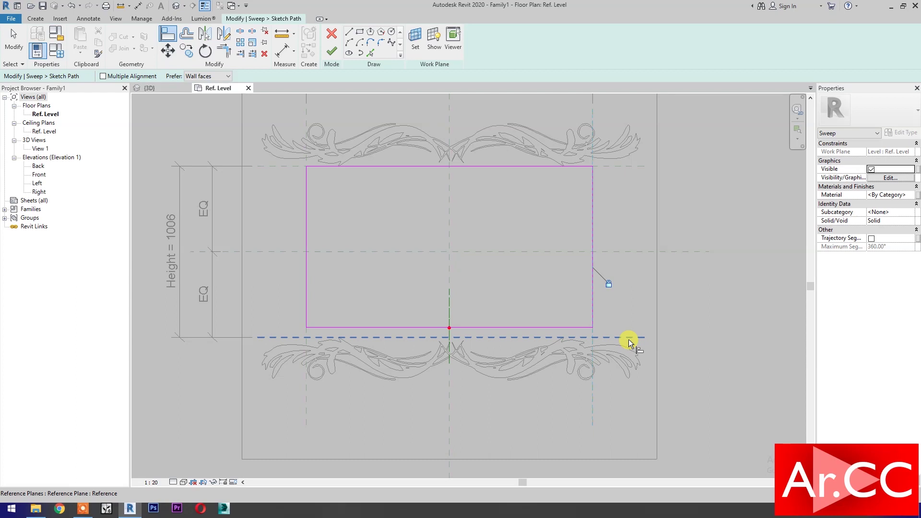
pyautogui.click(628, 339)
pyautogui.click(480, 328)
pyautogui.click(434, 355)
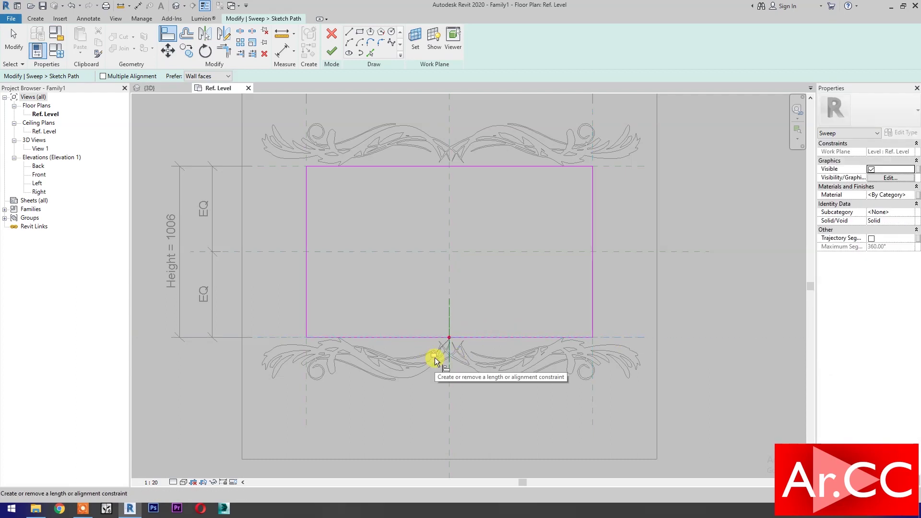
pyautogui.click(332, 51)
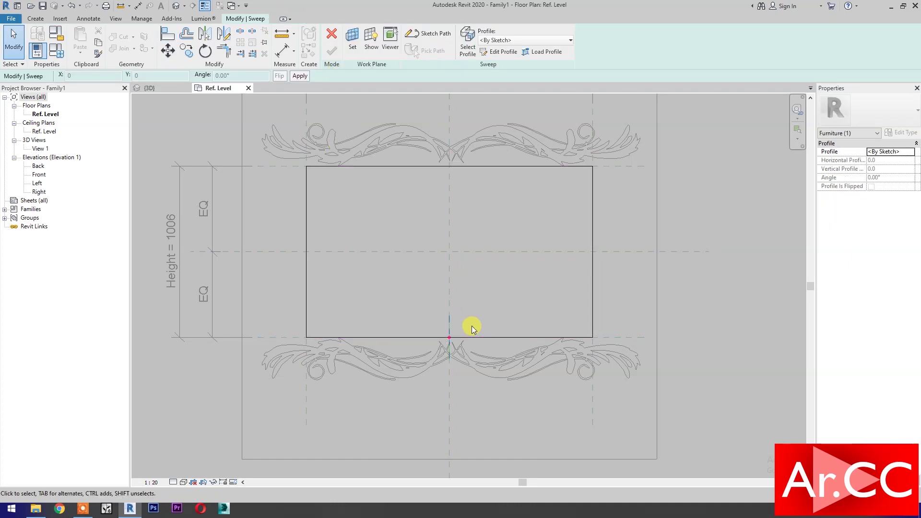
# Step: Sketch a rectangular sweep profile in the Left elevation
pyautogui.click(498, 52)
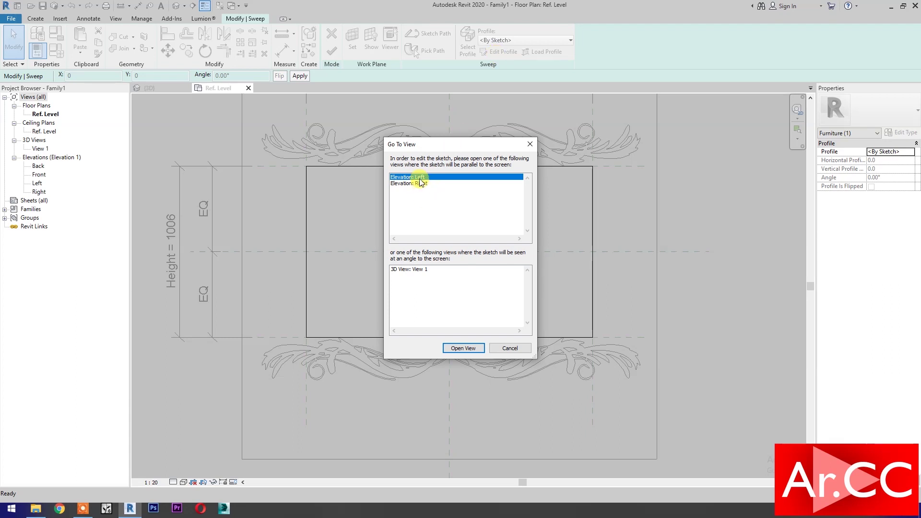
pyautogui.click(454, 346)
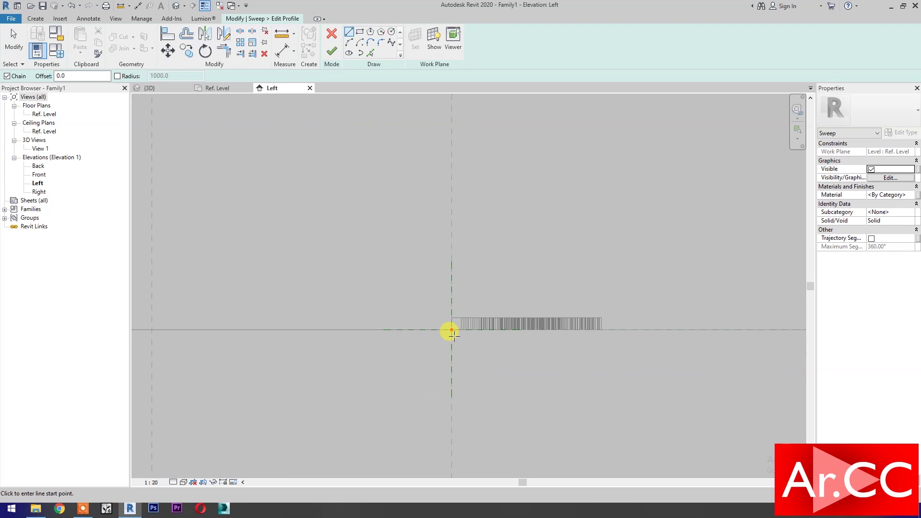
pyautogui.scroll(4, 450, 334)
pyautogui.moveTo(446, 332); pyautogui.dragTo(510, 331, button='middle')
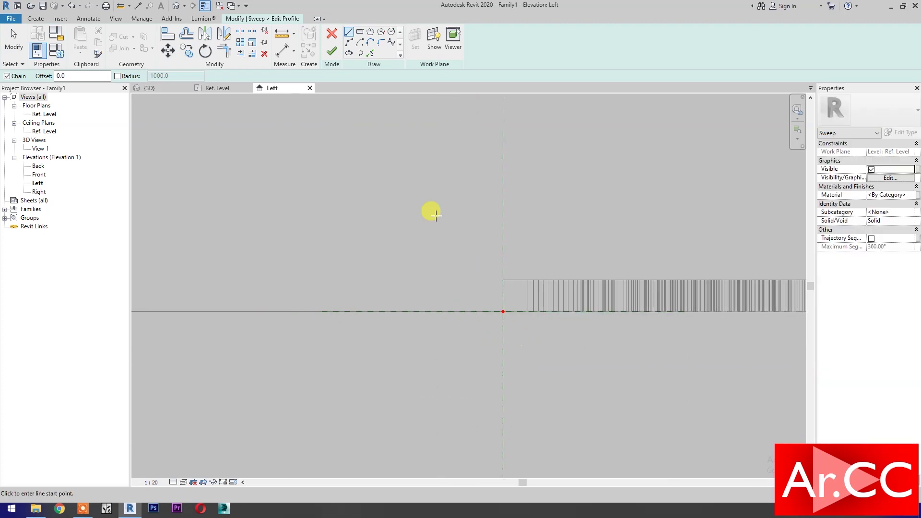
pyautogui.click(359, 31)
pyautogui.click(399, 178)
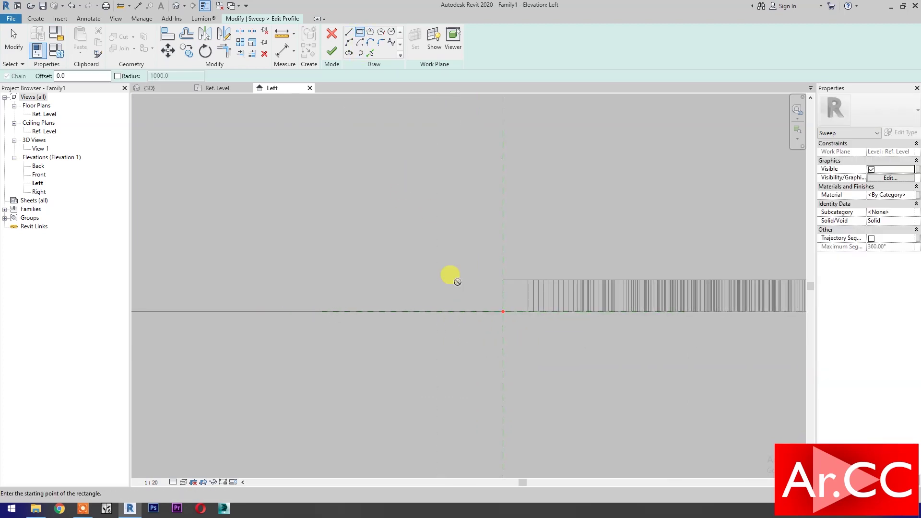
pyautogui.click(486, 293)
pyautogui.scroll(-1, 487, 299)
pyautogui.moveTo(494, 357); pyautogui.dragTo(504, 404, button='middle')
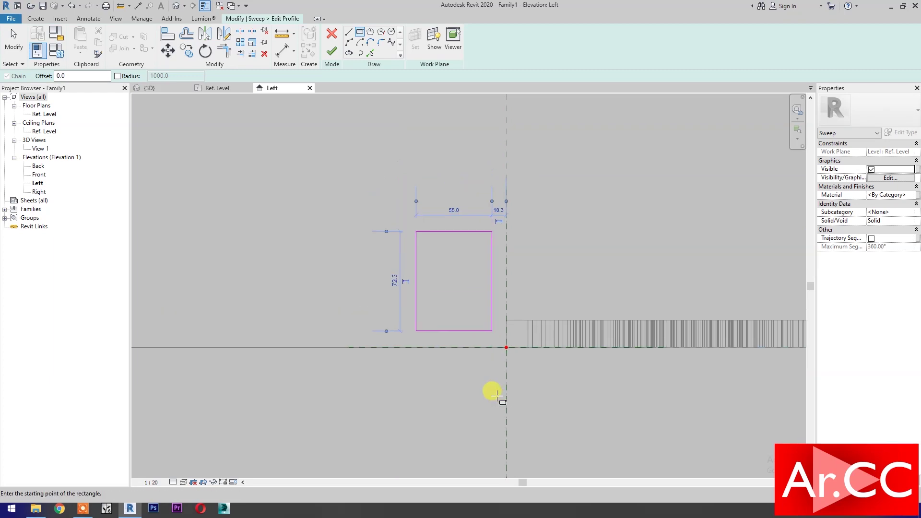
# Step: Align the profile's right edge to the vertical reference plane and its bottom edge to Ref. Level
pyautogui.click(168, 33)
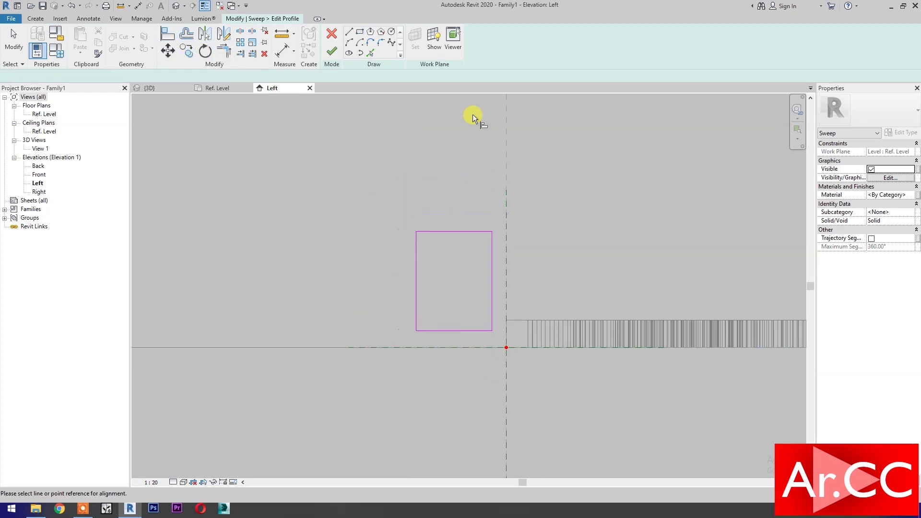
pyautogui.click(507, 111)
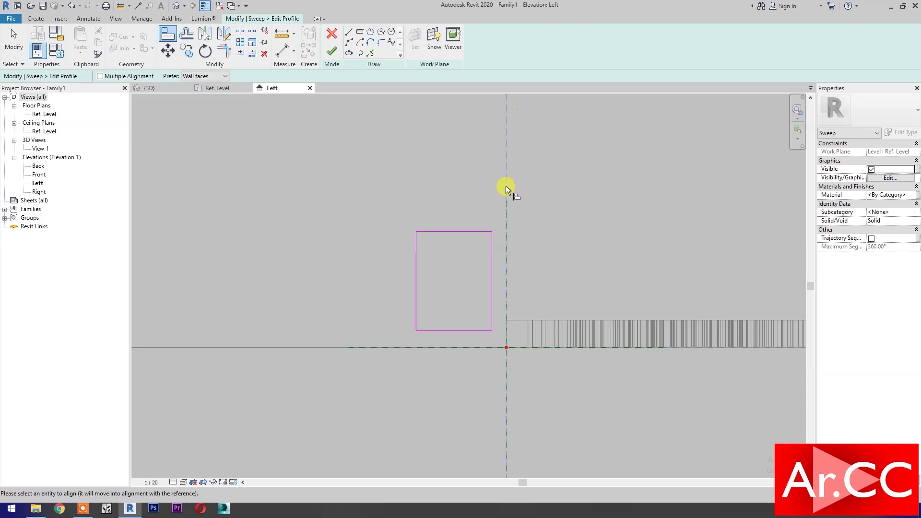
pyautogui.click(491, 277)
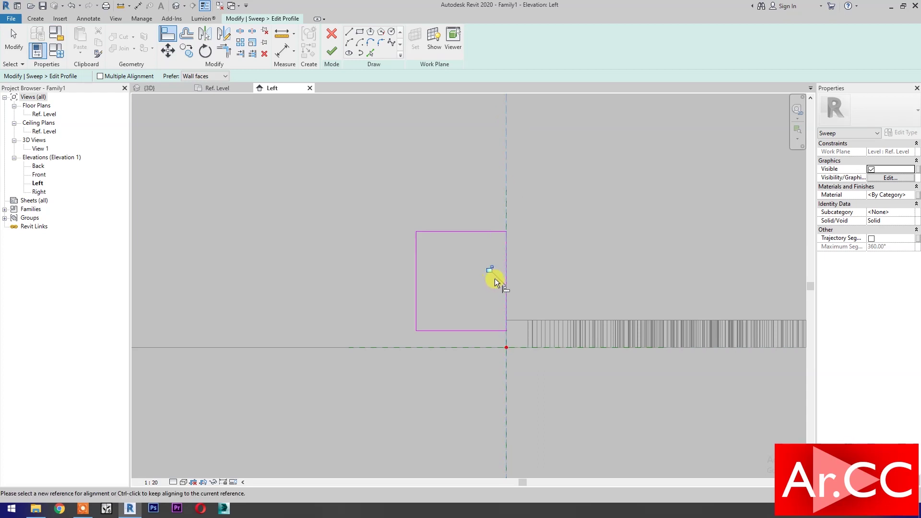
pyautogui.click(355, 347)
pyautogui.click(441, 330)
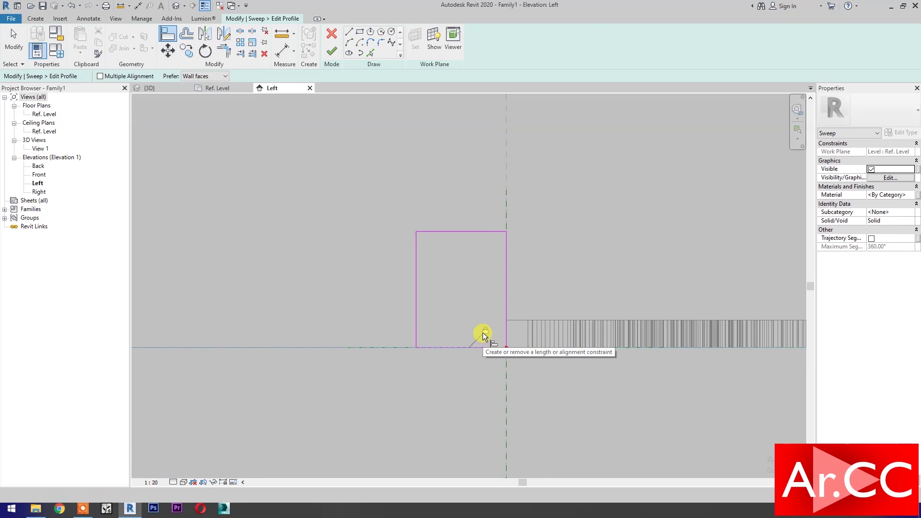
pyautogui.press('Escape')
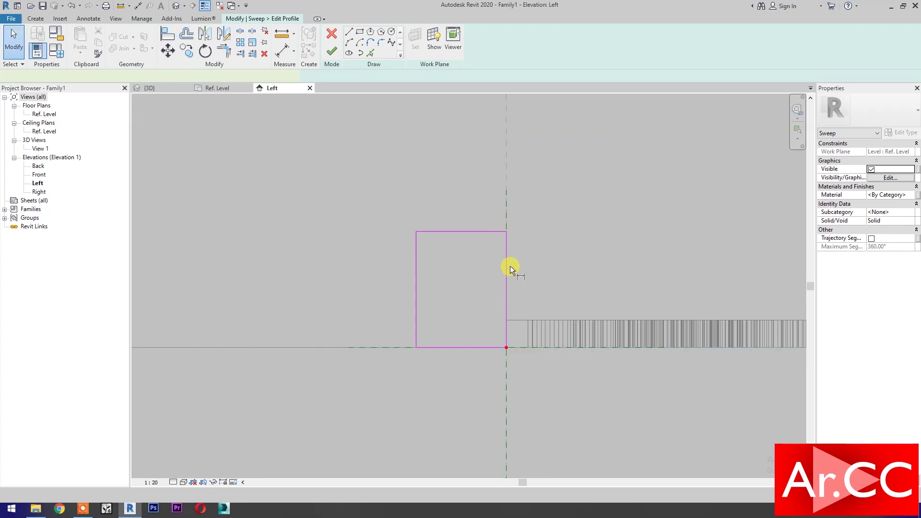
pyautogui.press('d')
pyautogui.press('i')
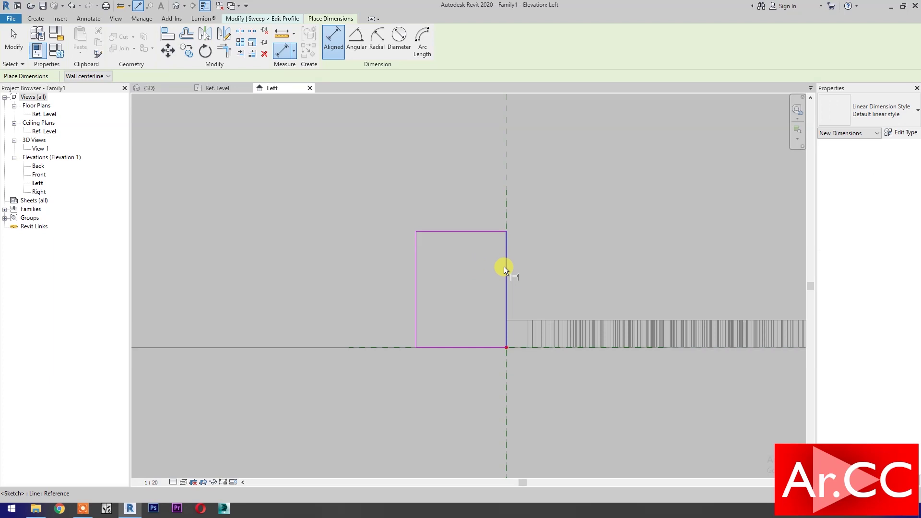
# Step: Place the 65 width and 84 height aligned dimensions on the profile
pyautogui.click(504, 266)
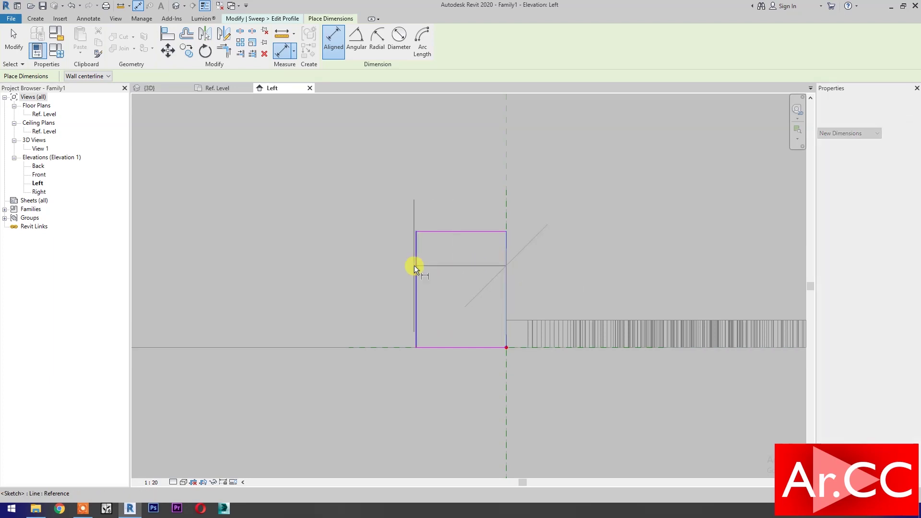
pyautogui.click(413, 266)
pyautogui.scroll(-2, 393, 230)
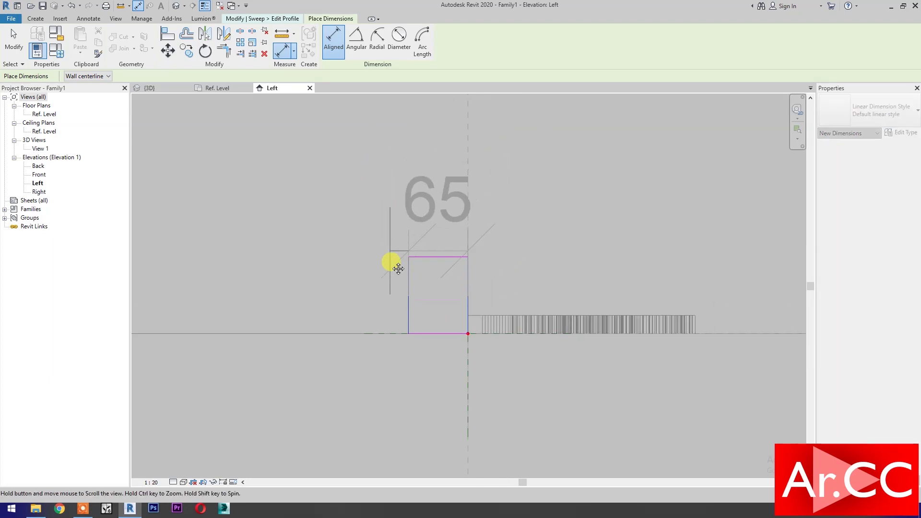
pyautogui.click(387, 204)
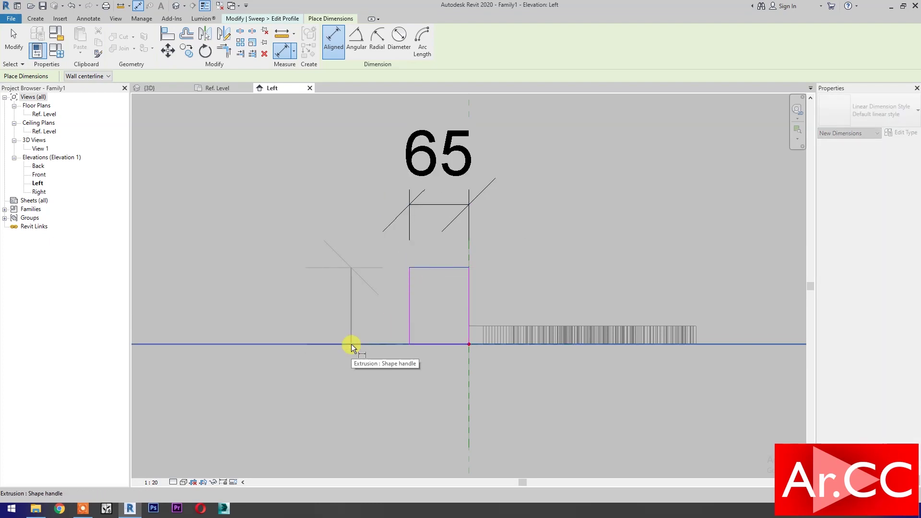
pyautogui.press('Tab')
pyautogui.click(341, 350)
pyautogui.click(297, 366)
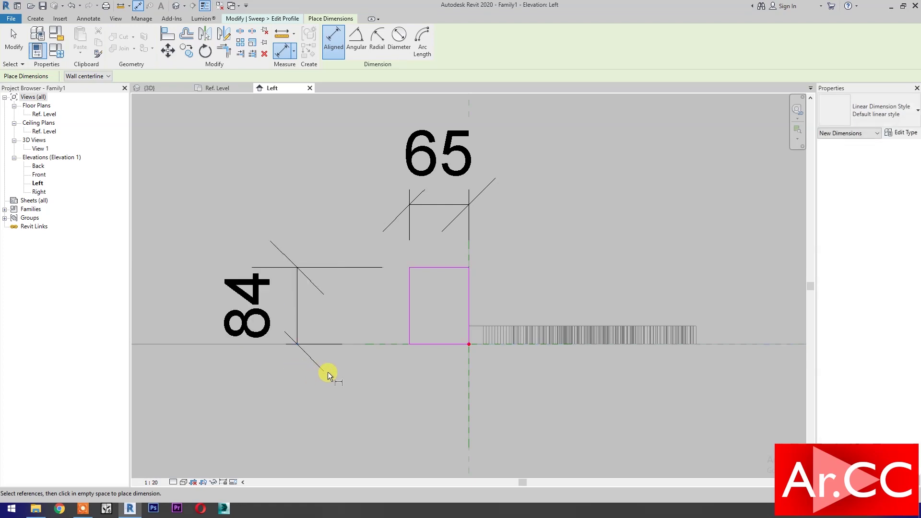
pyautogui.press('Escape')
pyautogui.press('Escape')
# Step: Label the 65 width dimension with a new Frame Width parameter
pyautogui.click(445, 204)
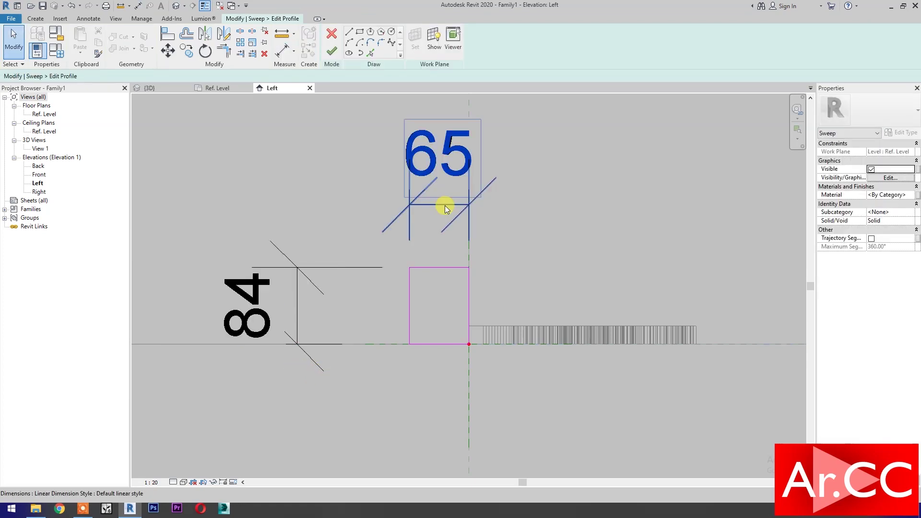
pyautogui.click(445, 205)
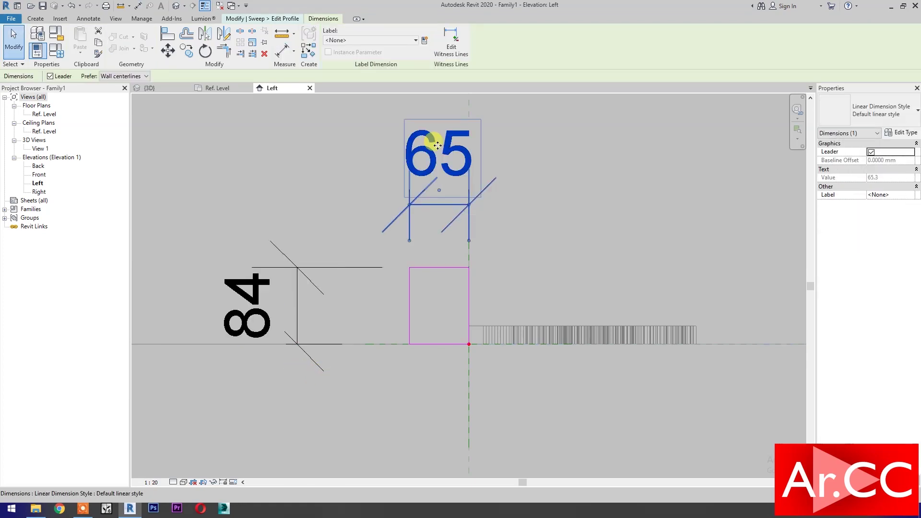
pyautogui.click(424, 42)
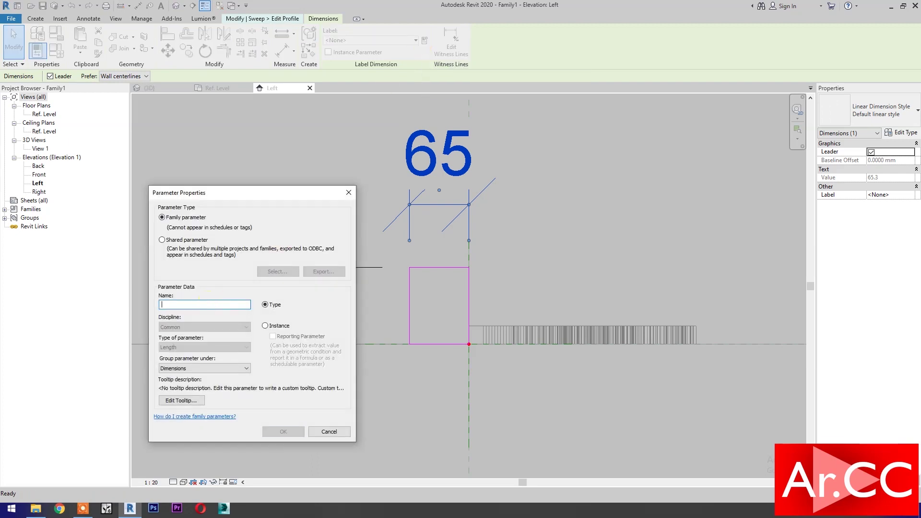
pyautogui.write('Frame Width')
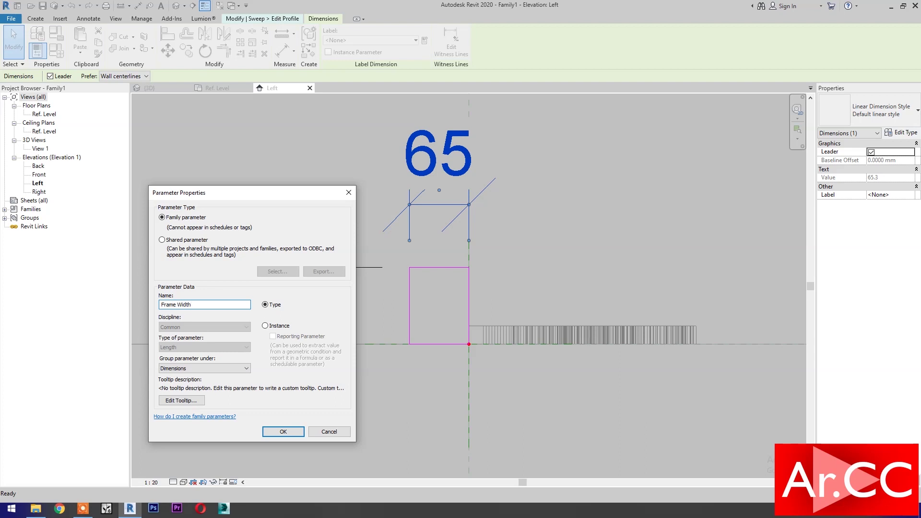
pyautogui.click(273, 436)
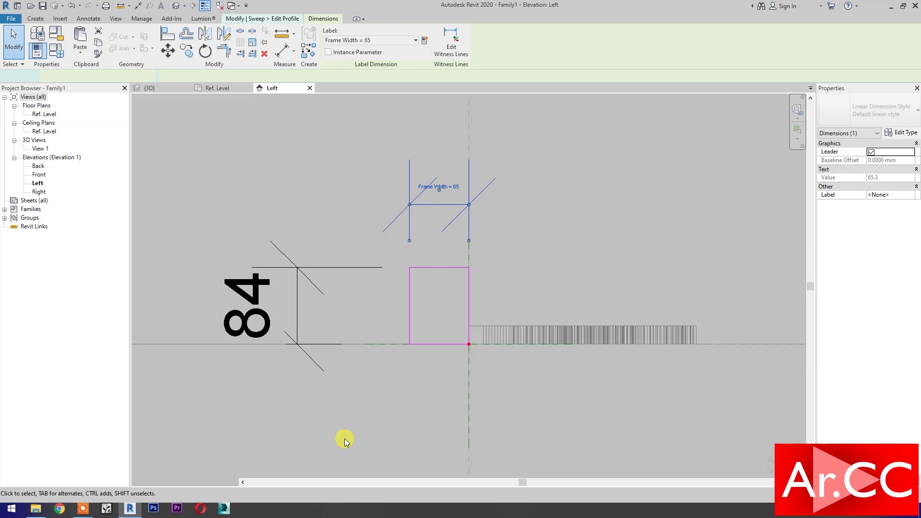
pyautogui.click(344, 438)
# Step: Set the elevation view scale to 1 : 5
pyautogui.scroll(-2, 359, 439)
pyautogui.moveTo(368, 438); pyautogui.dragTo(417, 425, button='middle')
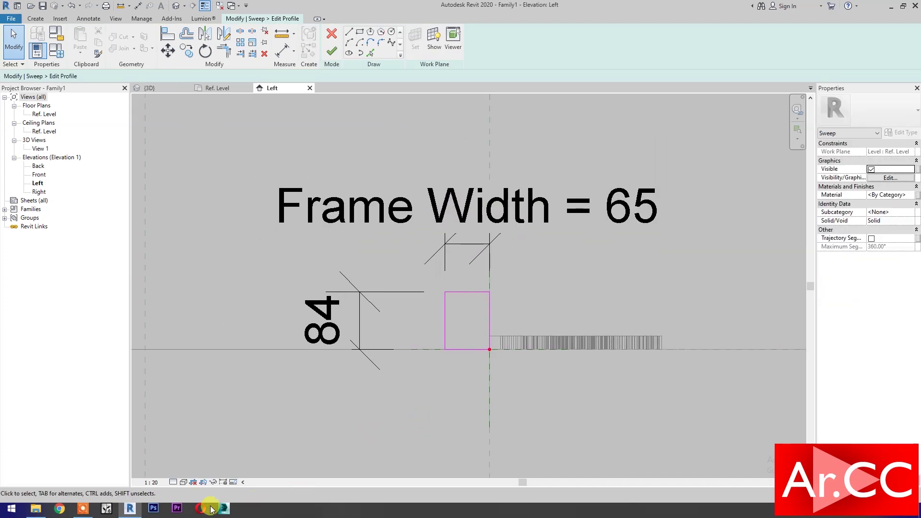
pyautogui.click(157, 483)
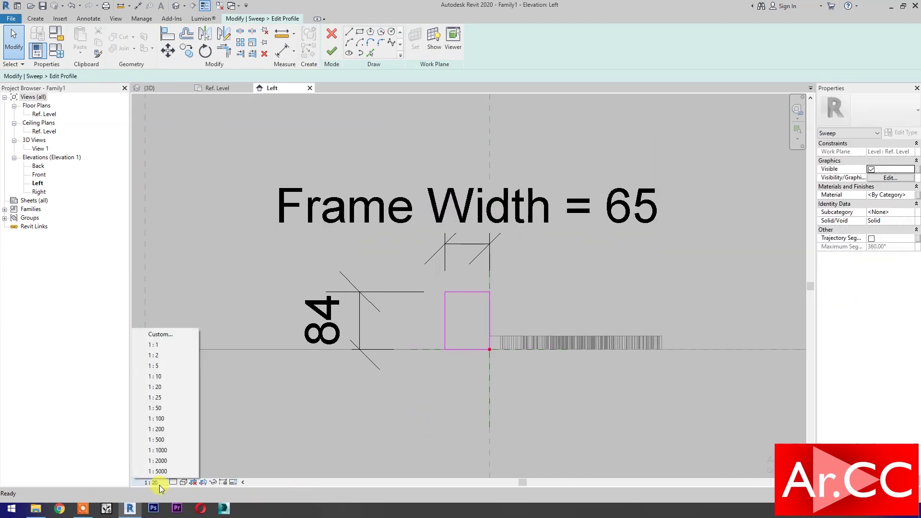
pyautogui.click(162, 366)
pyautogui.scroll(1, 434, 376)
# Step: Label the height dimension Accent Thickness, then finish the profile and the sweep
pyautogui.click(344, 304)
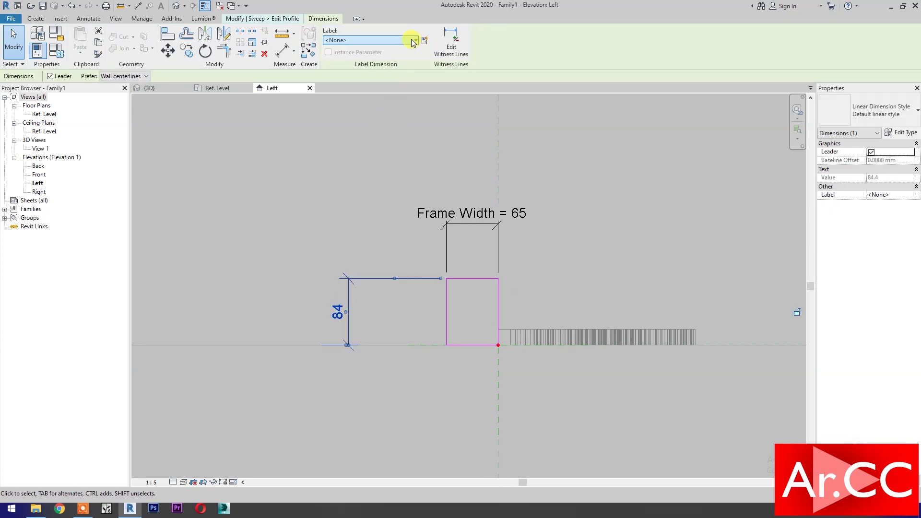
pyautogui.click(413, 41)
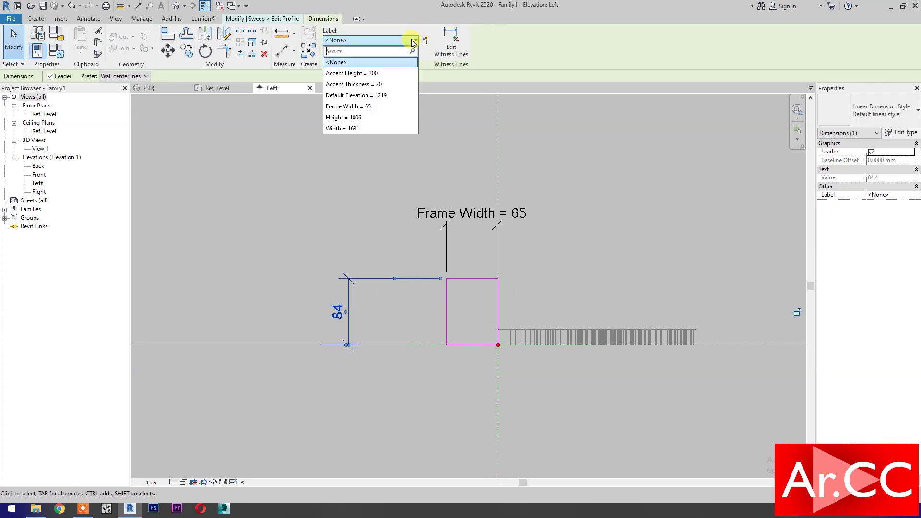
pyautogui.click(397, 91)
pyautogui.click(370, 260)
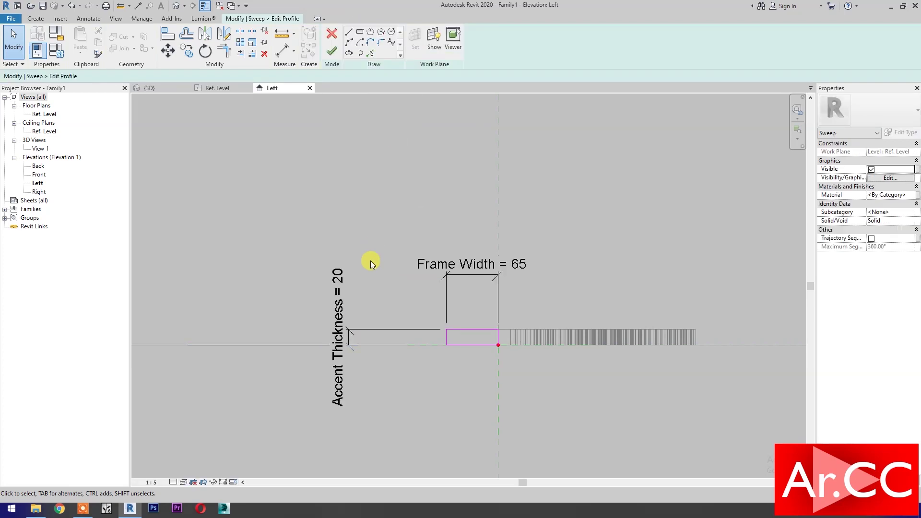
pyautogui.click(331, 53)
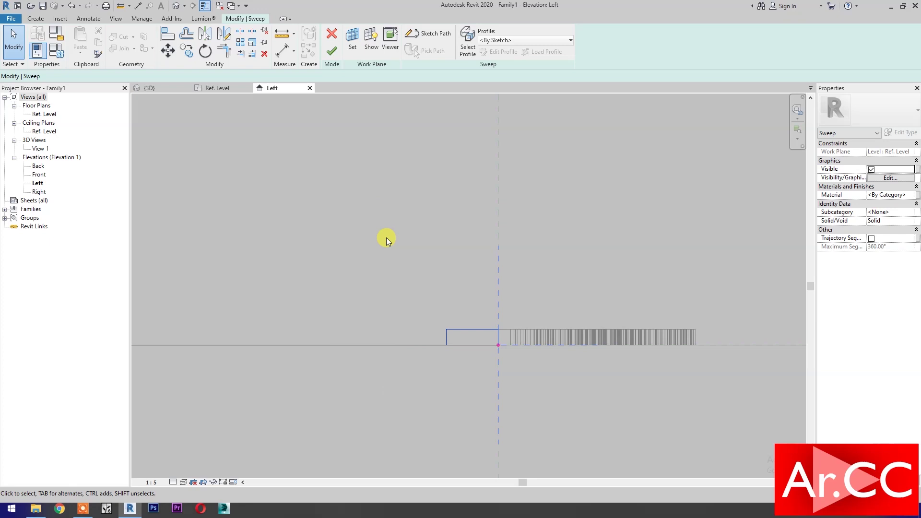
pyautogui.click(332, 51)
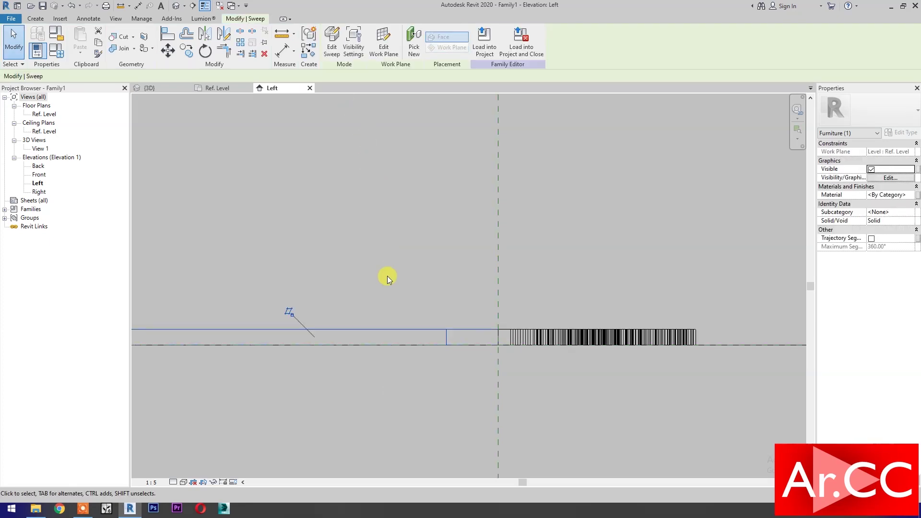
# Step: Show the frame in the Ref. Level plan with Realistic visual style and open Family Types
pyautogui.click(238, 88)
pyautogui.scroll(-1, 448, 315)
pyautogui.moveTo(448, 319); pyautogui.dragTo(465, 367, button='middle')
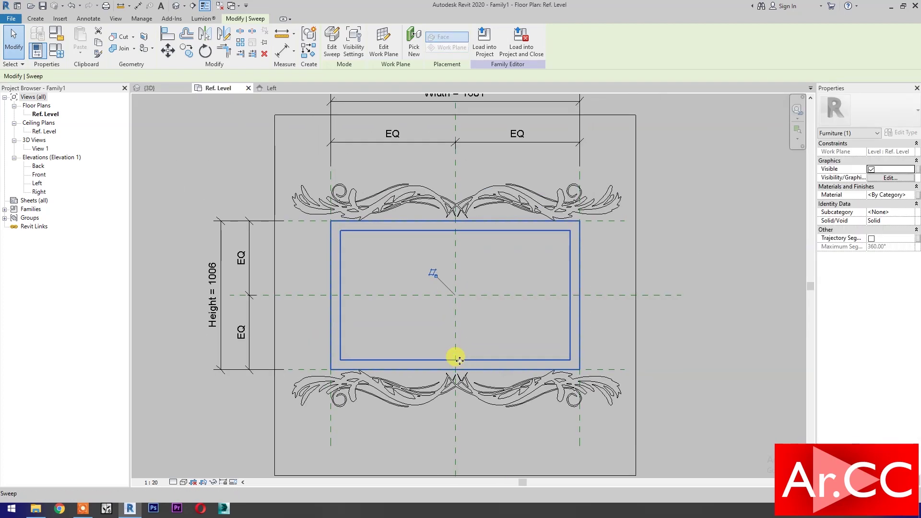
pyautogui.click(683, 401)
pyautogui.moveTo(669, 395); pyautogui.dragTo(789, 386, button='middle')
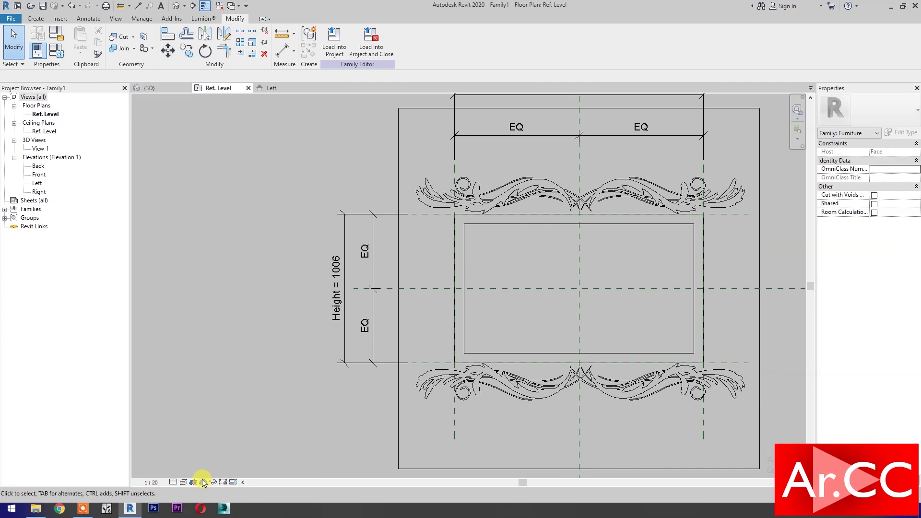
pyautogui.click(185, 481)
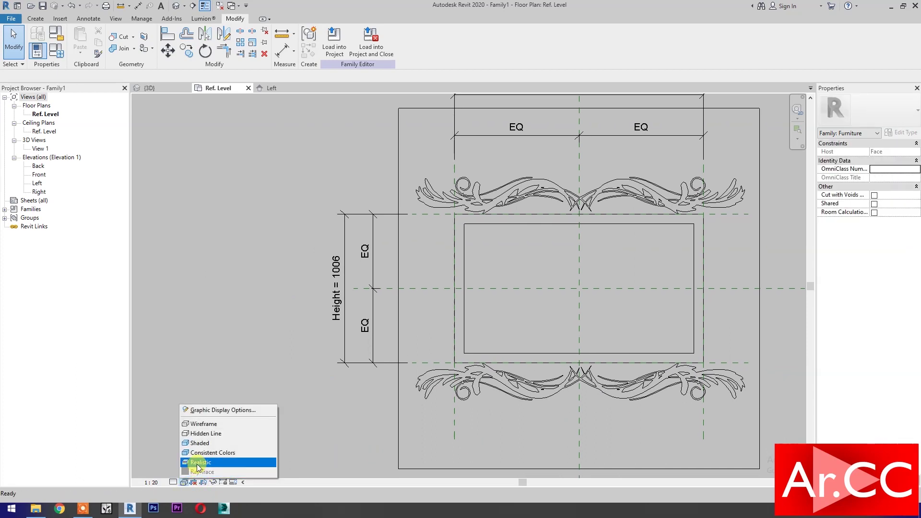
pyautogui.click(198, 462)
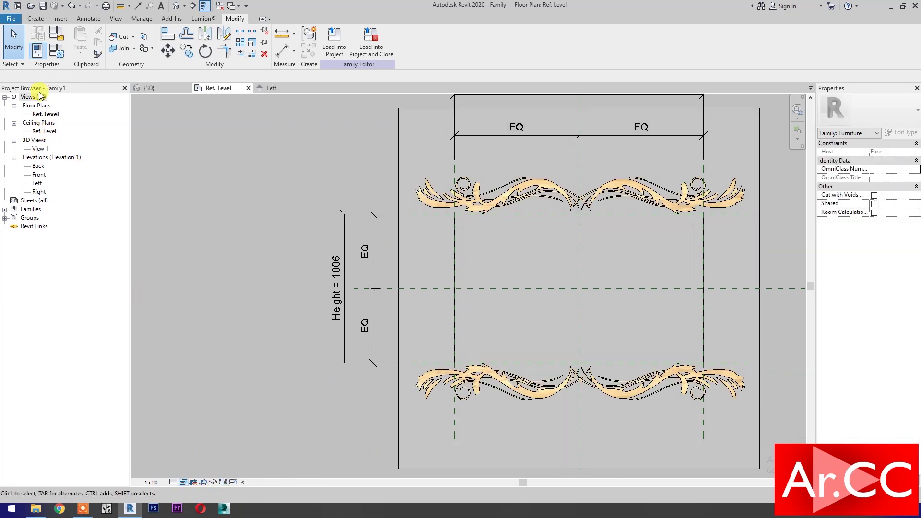
pyautogui.click(56, 51)
pyautogui.moveTo(172, 121); pyautogui.dragTo(145, 123)
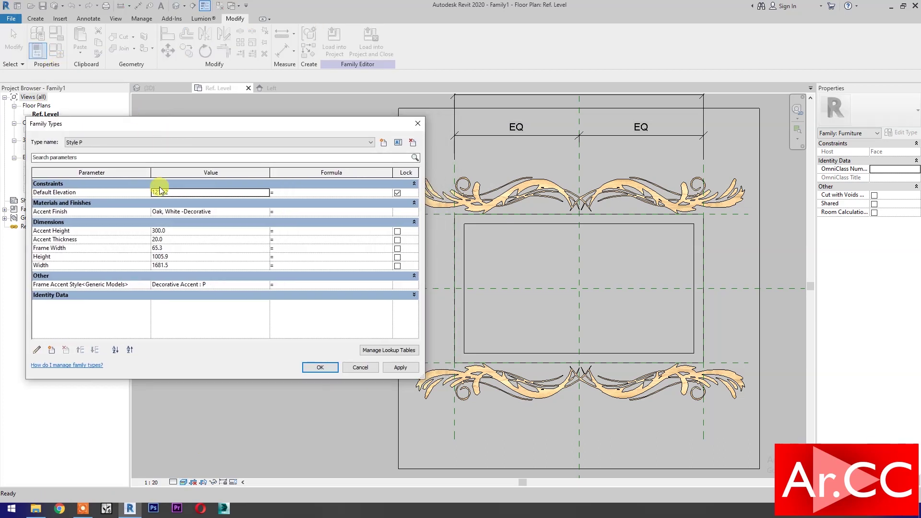
# Step: Set Width 2000, Height 1000 and Frame Width 10, apply, then browse Accent Finish materials
pyautogui.click(196, 266)
pyautogui.write('2000')
pyautogui.click(199, 257)
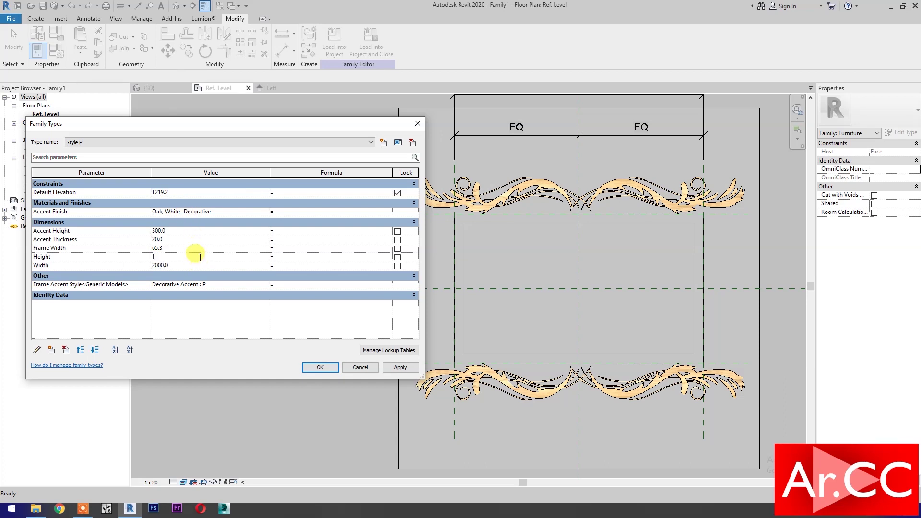
pyautogui.press('Return')
pyautogui.click(195, 248)
pyautogui.click(399, 367)
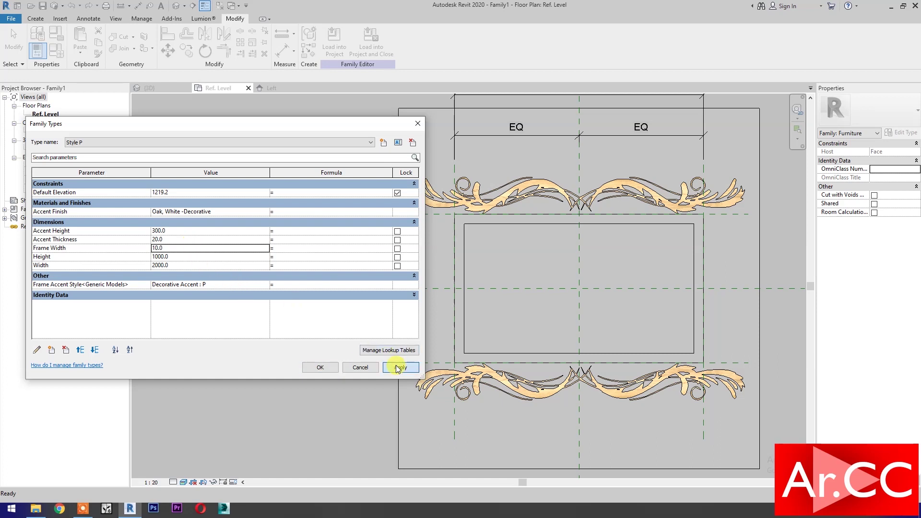
pyautogui.click(268, 212)
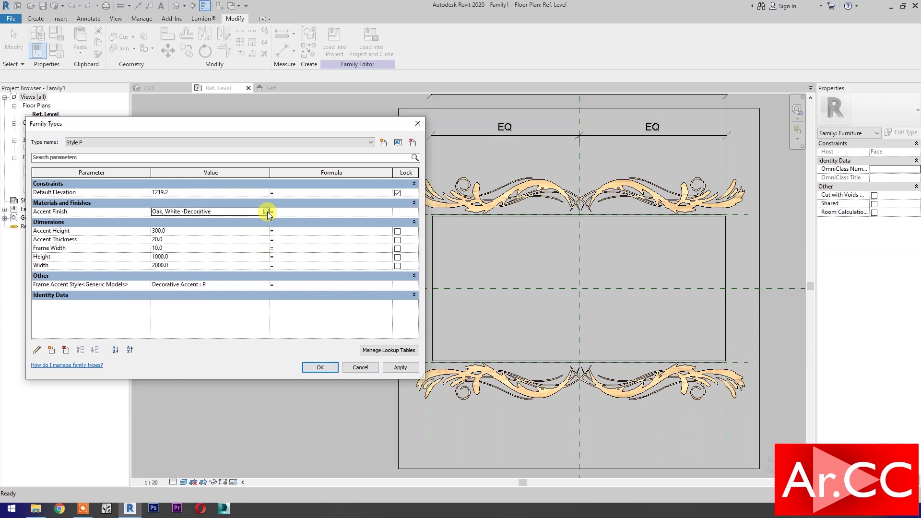
pyautogui.click(267, 212)
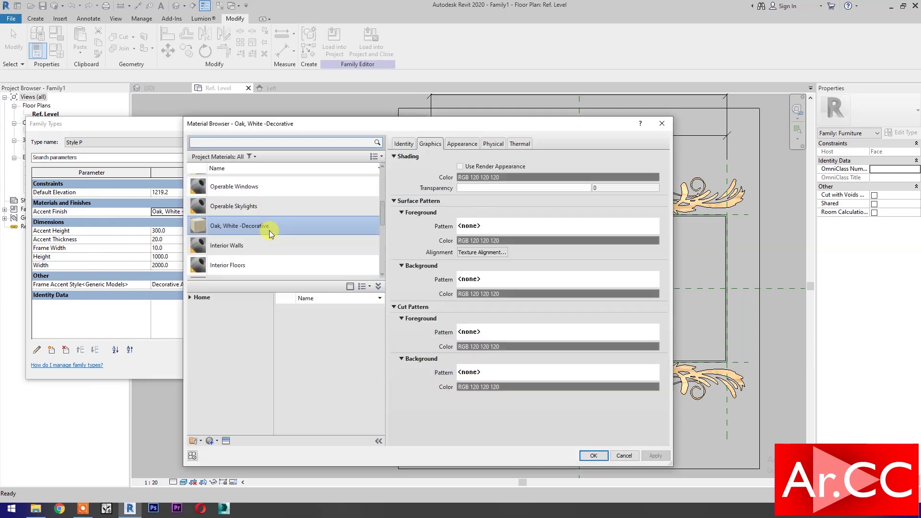
# Step: Add Stainless Steel, Polished from AEC Materials > Metal to the project materials
pyautogui.click(191, 298)
pyautogui.click(194, 315)
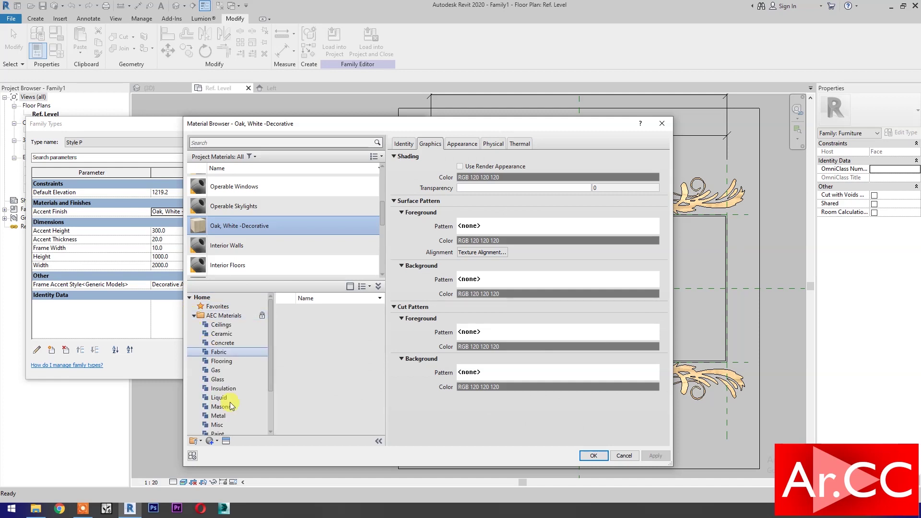
pyautogui.click(218, 415)
pyautogui.scroll(-5, 321, 392)
pyautogui.scroll(-3, 319, 389)
pyautogui.scroll(-5, 318, 389)
pyautogui.scroll(-3, 318, 390)
pyautogui.scroll(-3, 318, 389)
pyautogui.scroll(-1, 320, 392)
pyautogui.scroll(1, 328, 379)
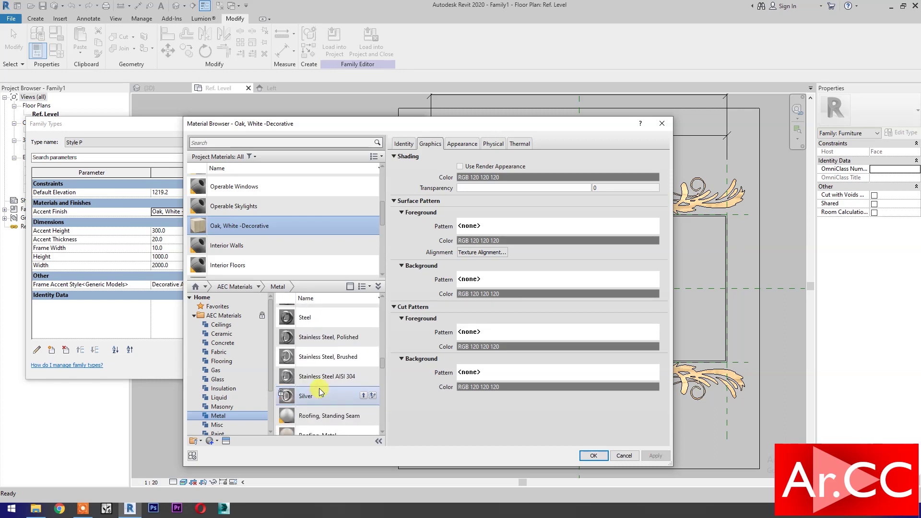
pyautogui.click(363, 336)
# Step: Rename it 'Stainless Steel, Polished - Frame', assign it to Accent Finish, and apply
pyautogui.rightClick(292, 207)
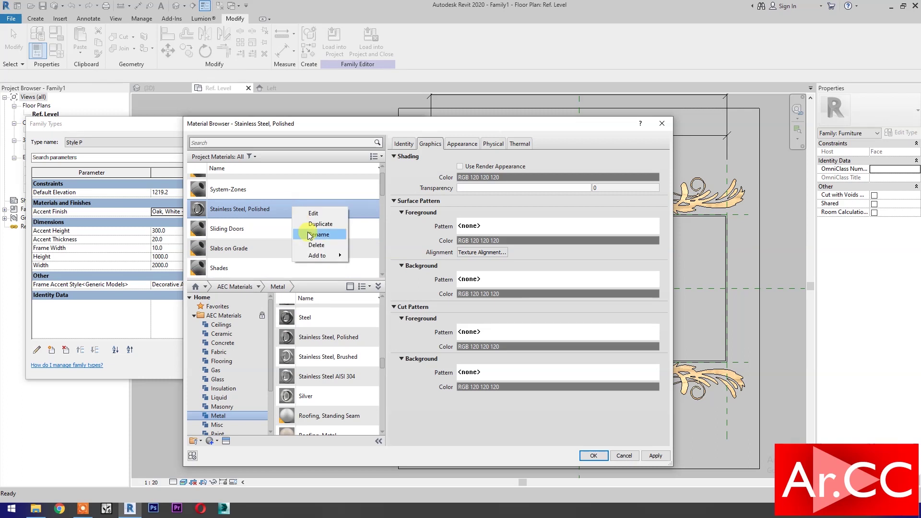
pyautogui.click(316, 234)
pyautogui.click(288, 207)
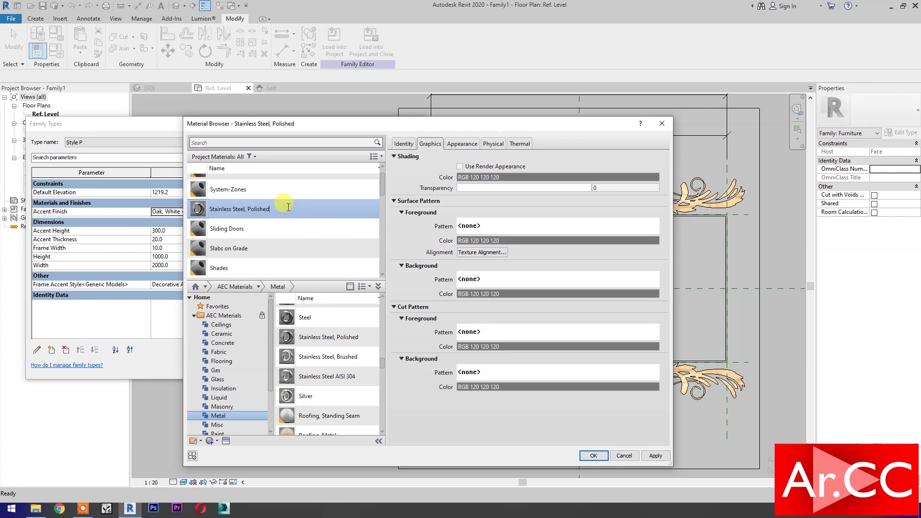
pyautogui.write('- Frame')
pyautogui.click(593, 455)
pyautogui.click(392, 372)
pyautogui.click(334, 369)
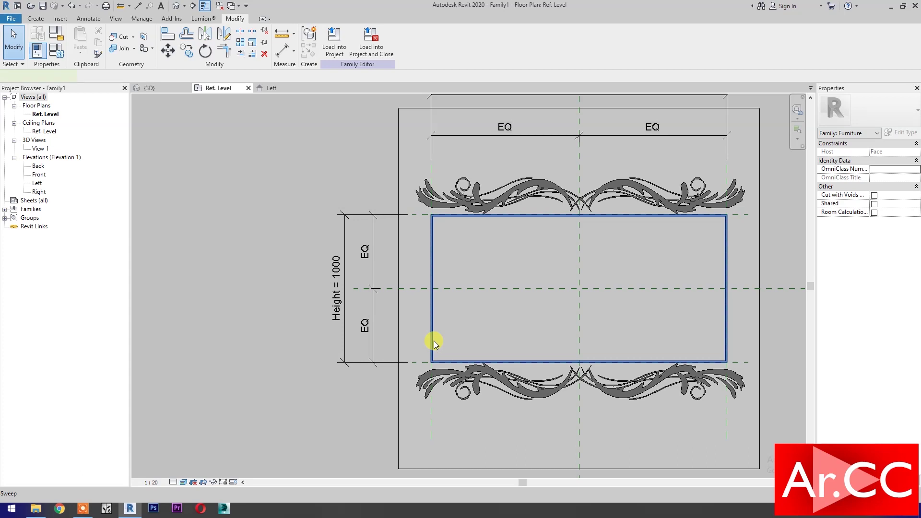
# Step: Associate the frame sweep's Material property with the Accent Finish family parameter
pyautogui.click(433, 341)
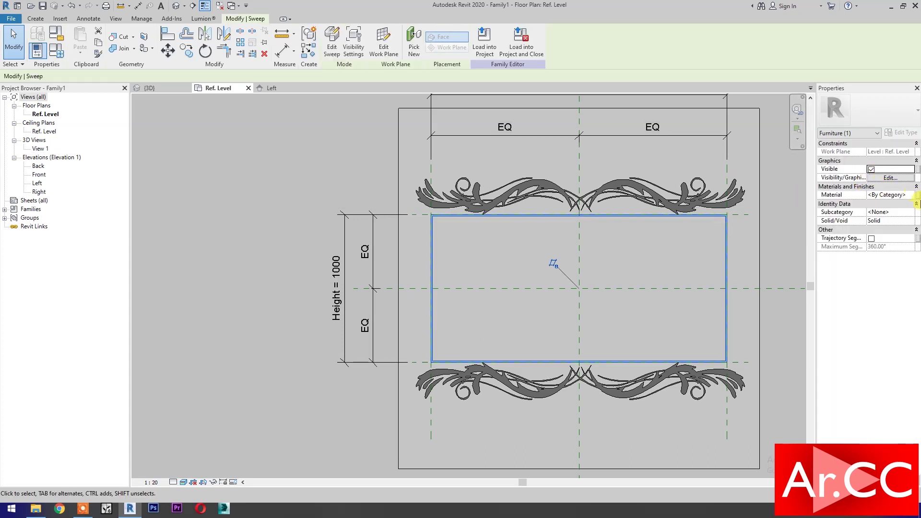
pyautogui.click(916, 195)
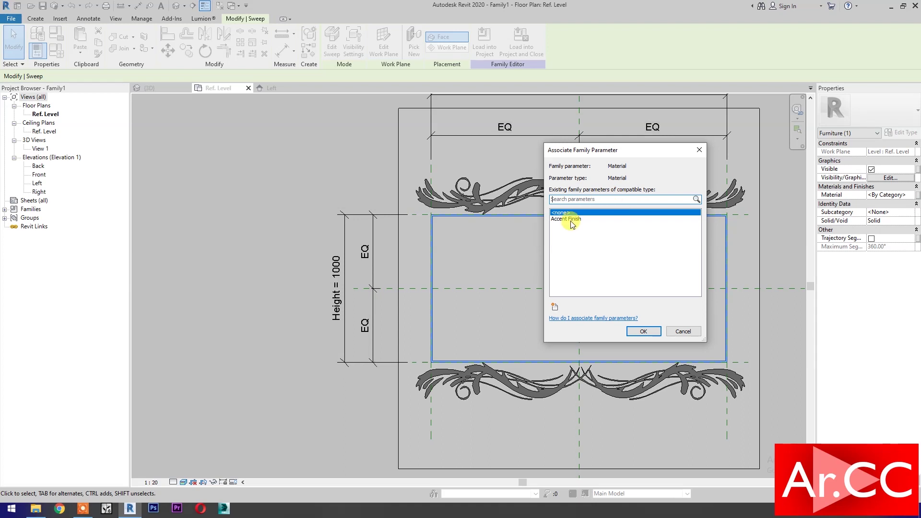
pyautogui.click(572, 225)
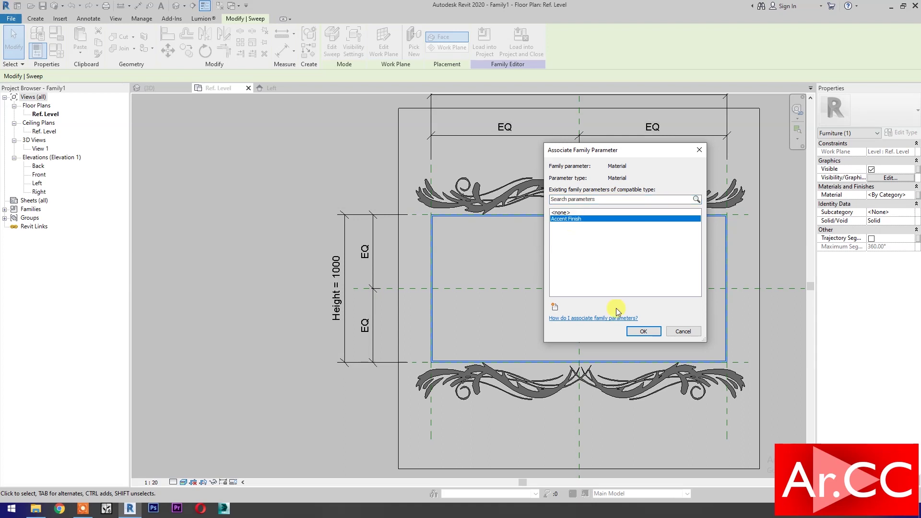
pyautogui.click(644, 331)
pyautogui.click(349, 421)
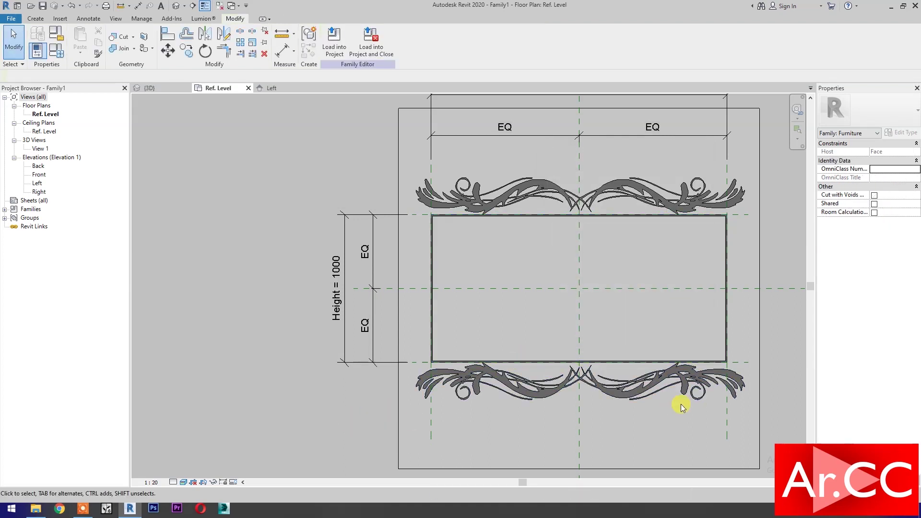
pyautogui.moveTo(678, 401); pyautogui.dragTo(627, 406, button='middle')
pyautogui.scroll(1, 600, 405)
pyautogui.scroll(2, 589, 391)
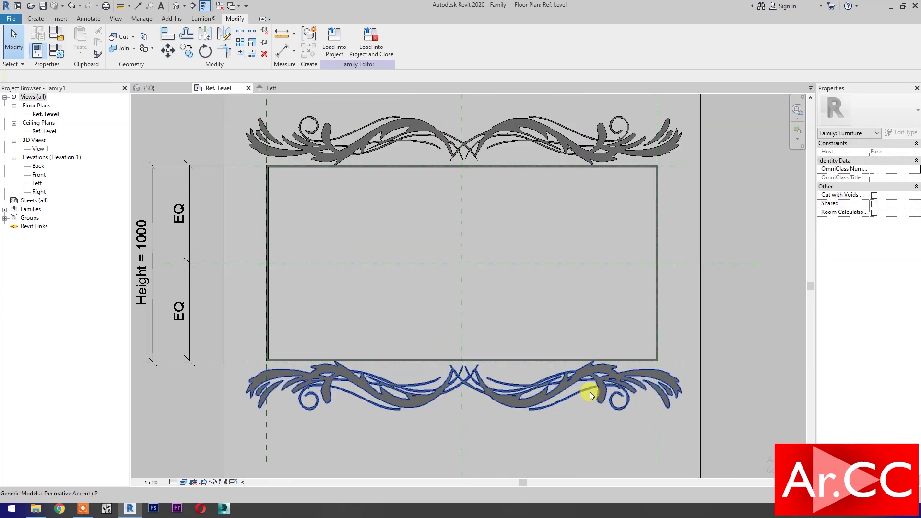
pyautogui.click(40, 21)
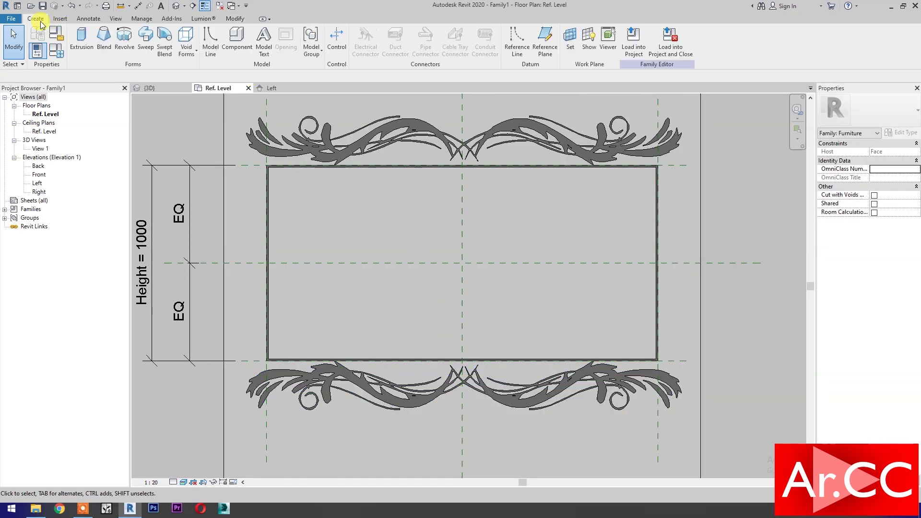
# Step: Sketch a rectangle for a new extrusion inside the frame's opening
pyautogui.click(80, 42)
pyautogui.click(362, 36)
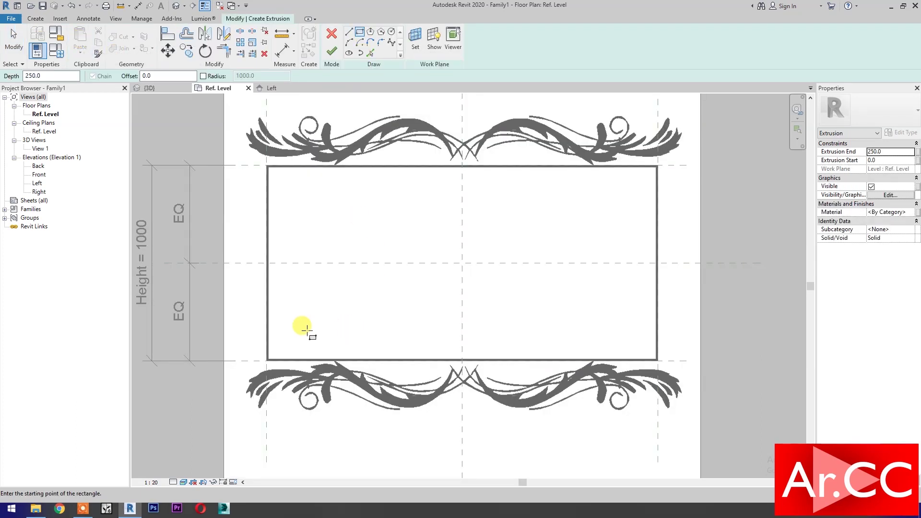
pyautogui.click(286, 339)
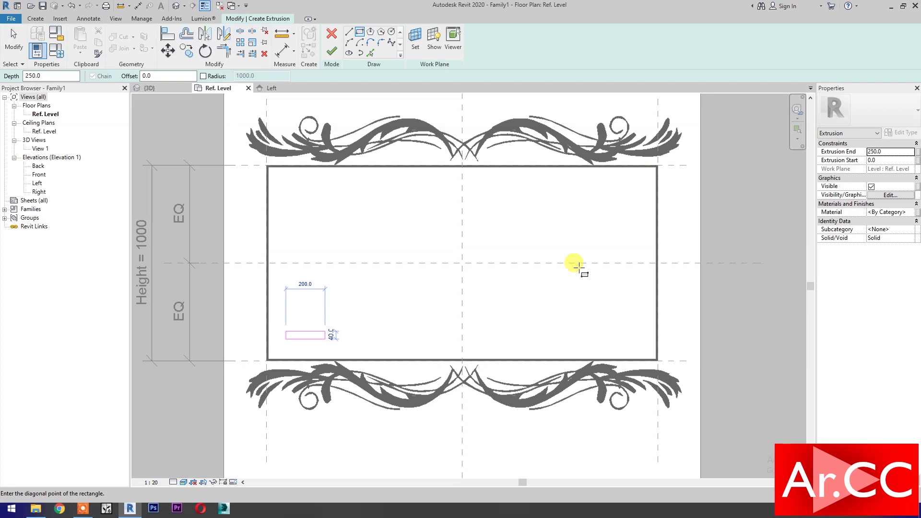
pyautogui.click(642, 186)
# Step: Align and lock the sketch's left and top lines to the frame's inner edges
pyautogui.click(167, 39)
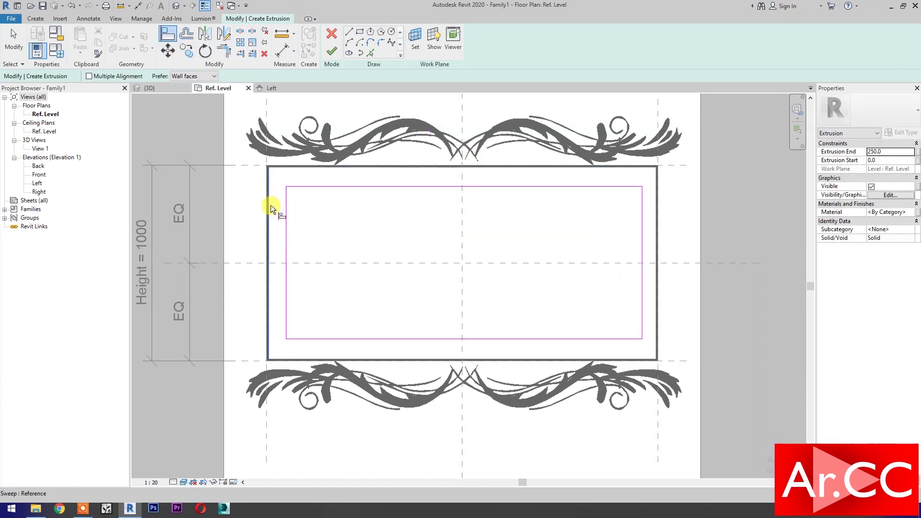
pyautogui.scroll(2, 271, 205)
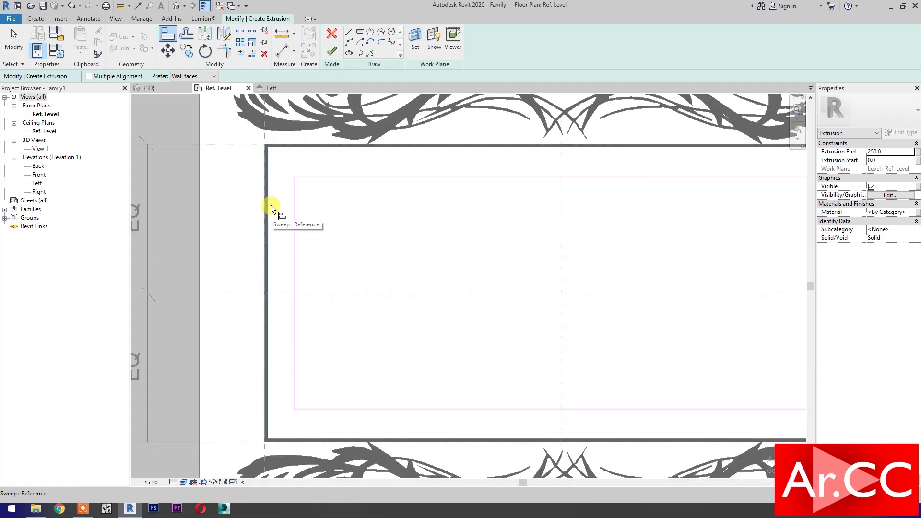
pyautogui.click(271, 205)
pyautogui.click(296, 229)
pyautogui.click(250, 276)
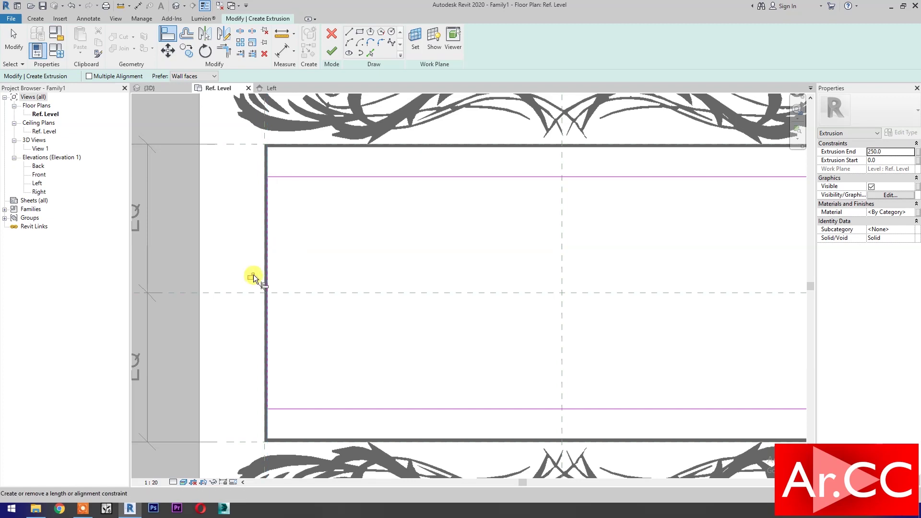
pyautogui.click(407, 148)
pyautogui.click(413, 178)
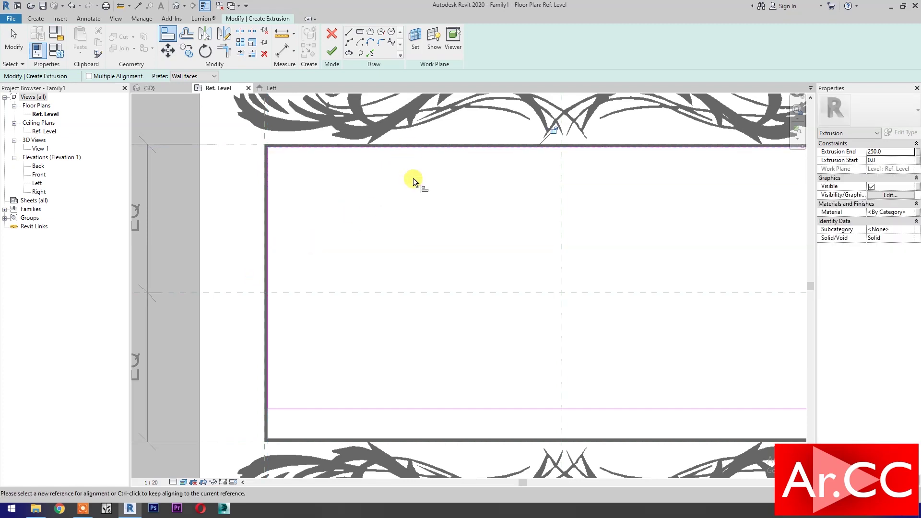
pyautogui.click(553, 129)
# Step: Align and lock the right and bottom lines to the frame, then finish the 250-deep extrusion
pyautogui.scroll(-2, 588, 280)
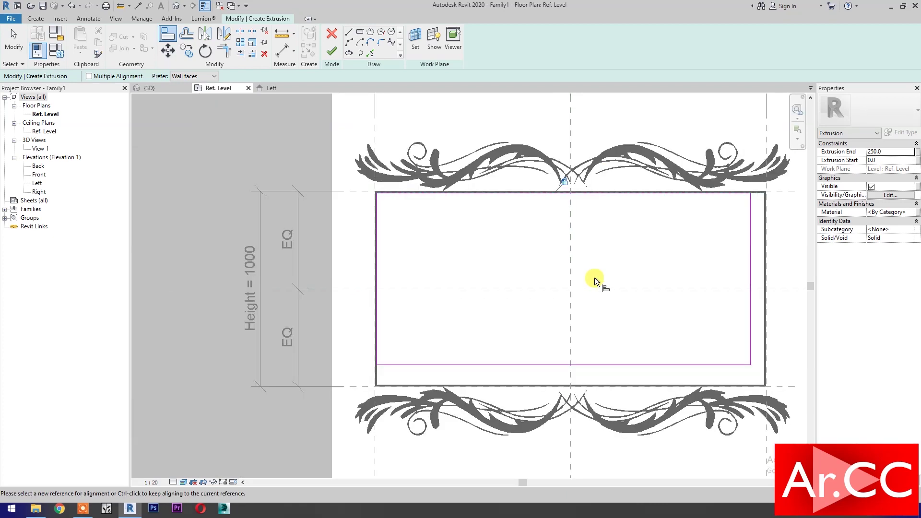
pyautogui.scroll(1, 701, 327)
pyautogui.moveTo(701, 327); pyautogui.dragTo(663, 329, button='middle')
pyautogui.click(663, 326)
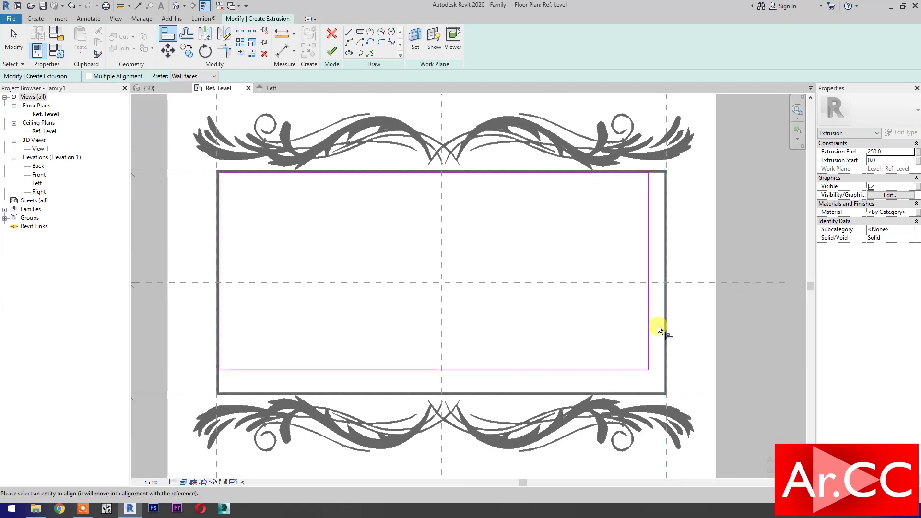
pyautogui.click(649, 323)
pyautogui.click(681, 300)
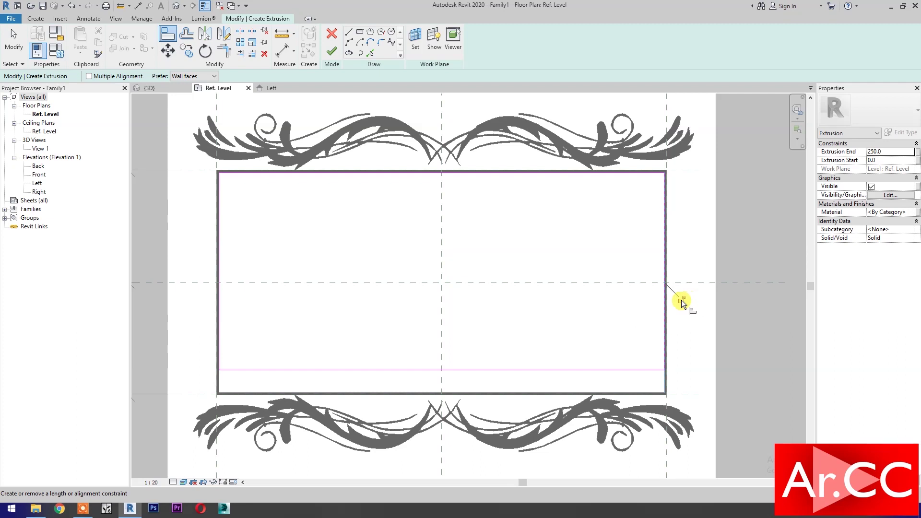
pyautogui.click(612, 392)
pyautogui.click(611, 370)
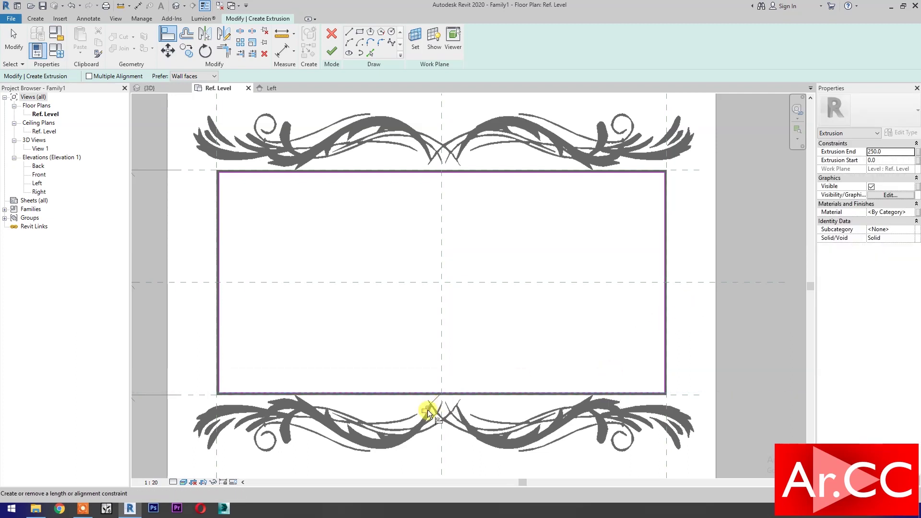
pyautogui.click(426, 409)
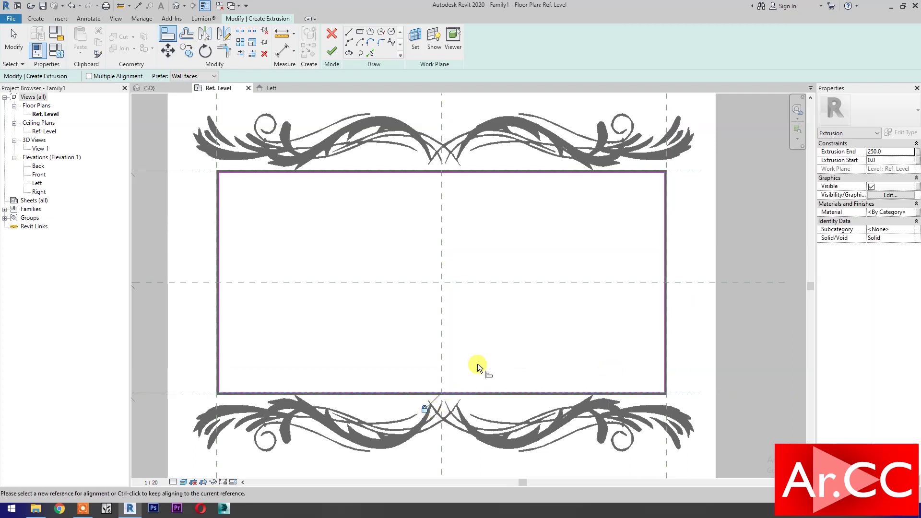
pyautogui.click(334, 52)
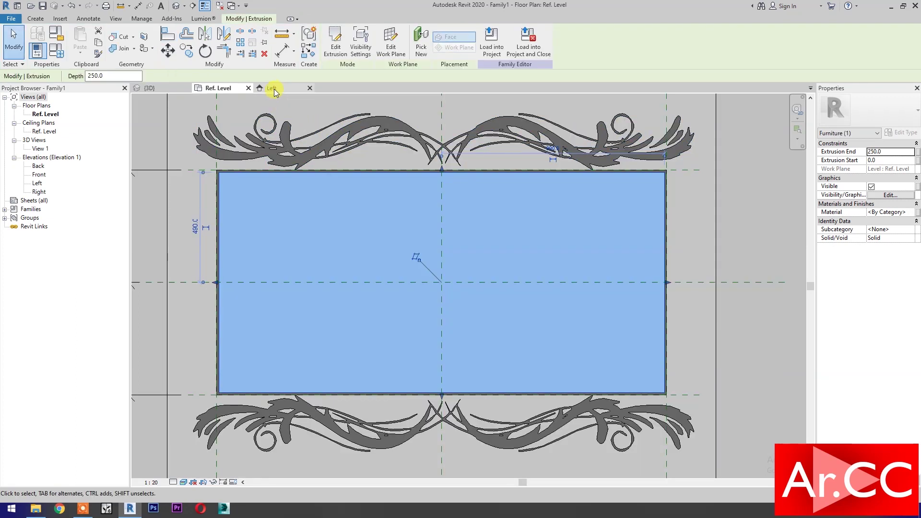
# Step: In the Left elevation, draw a horizontal reference plane above Ref. Level
pyautogui.click(272, 88)
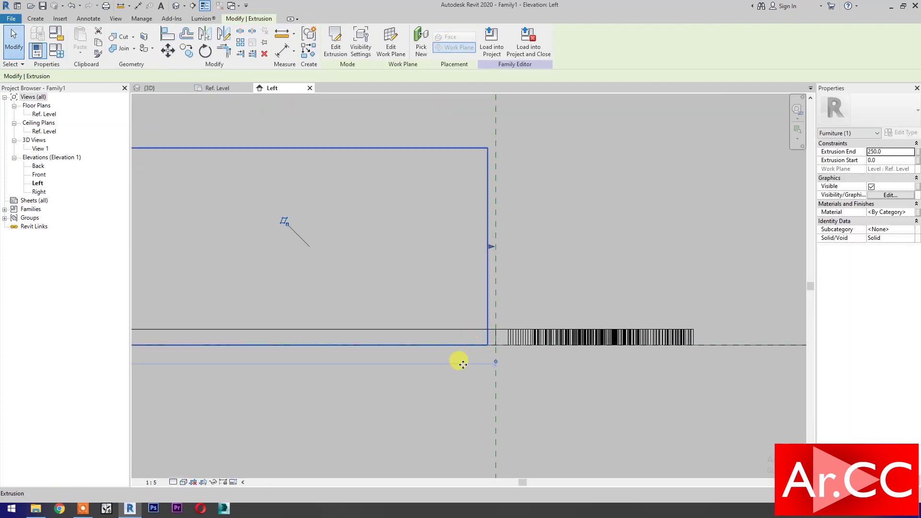
pyautogui.scroll(-3, 427, 423)
pyautogui.moveTo(438, 425); pyautogui.dragTo(584, 360, button='middle')
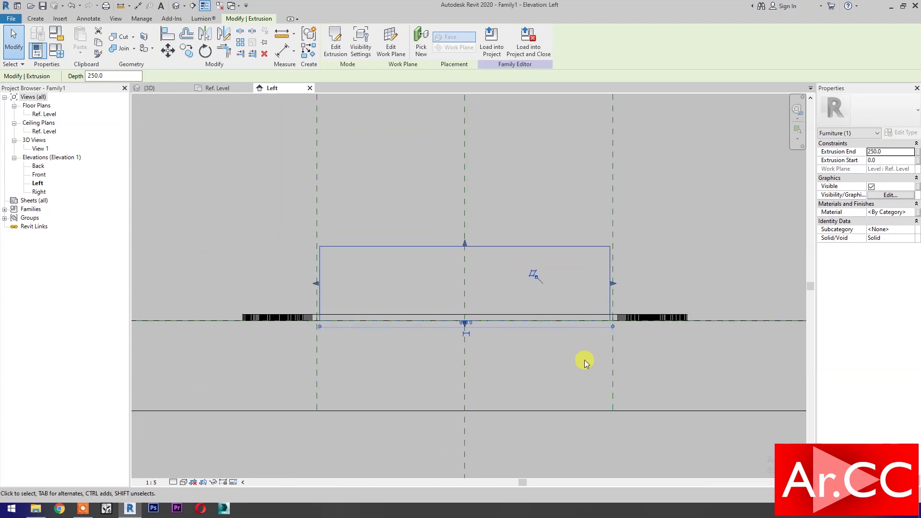
pyautogui.click(35, 19)
pyautogui.click(545, 40)
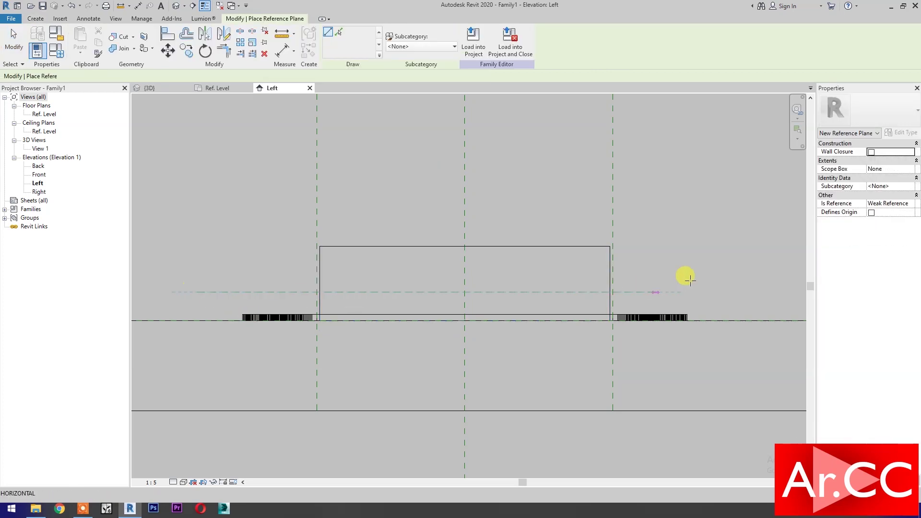
pyautogui.click(741, 291)
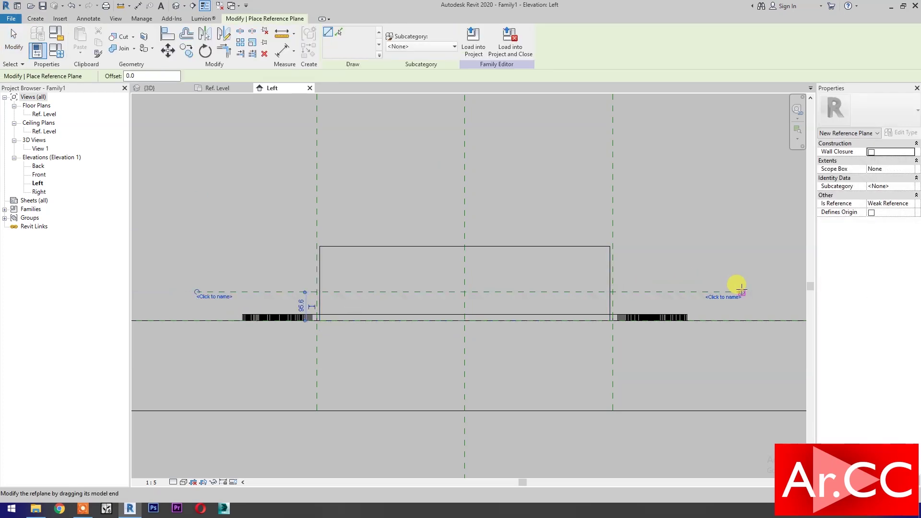
# Step: Dimension the new plane from Ref. Level (95.6) with the DI alias and start creating a parameter for it
pyautogui.press('d')
pyautogui.press('i')
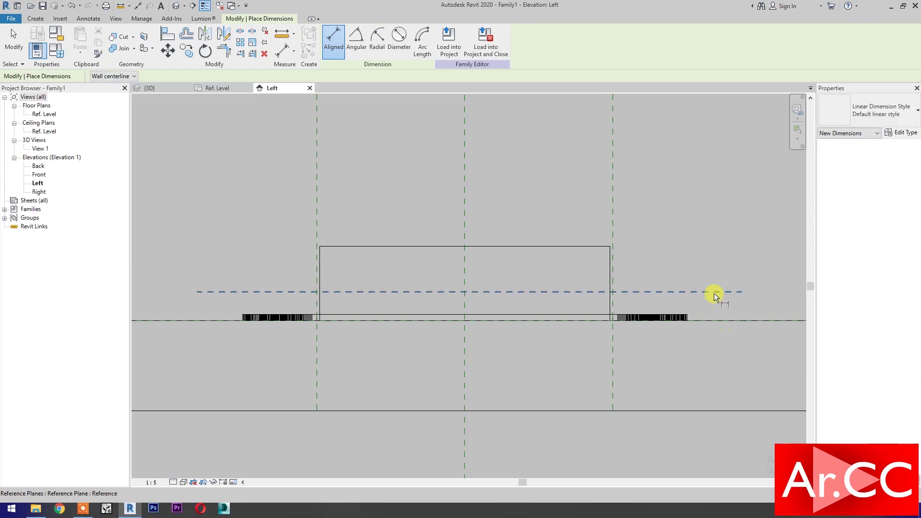
pyautogui.click(714, 293)
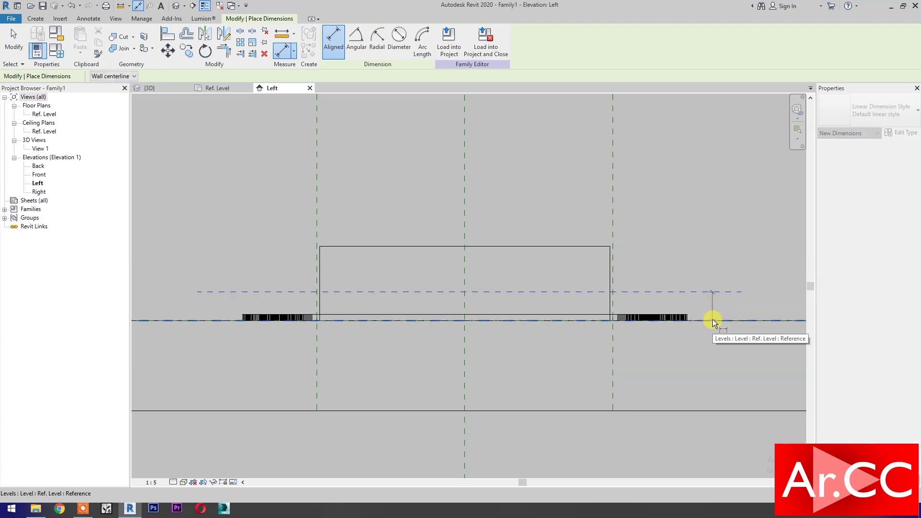
pyautogui.click(712, 318)
pyautogui.click(727, 341)
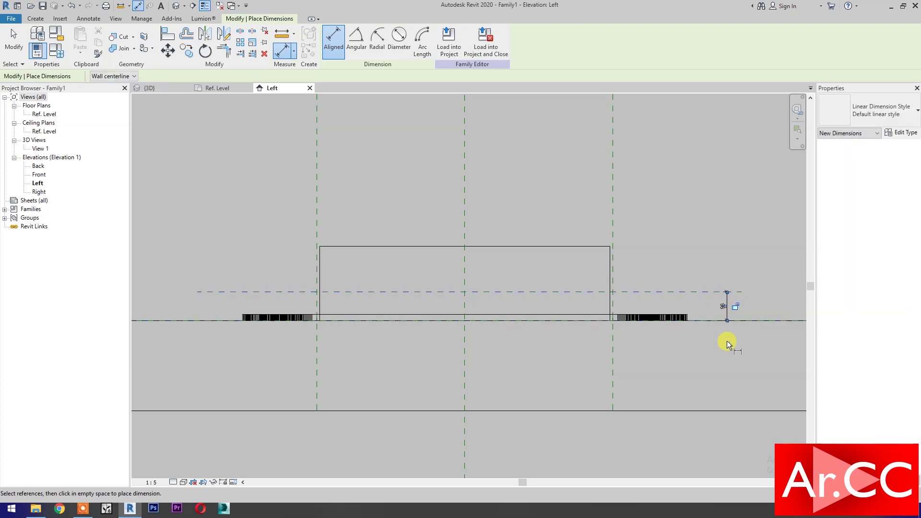
pyautogui.press('Escape')
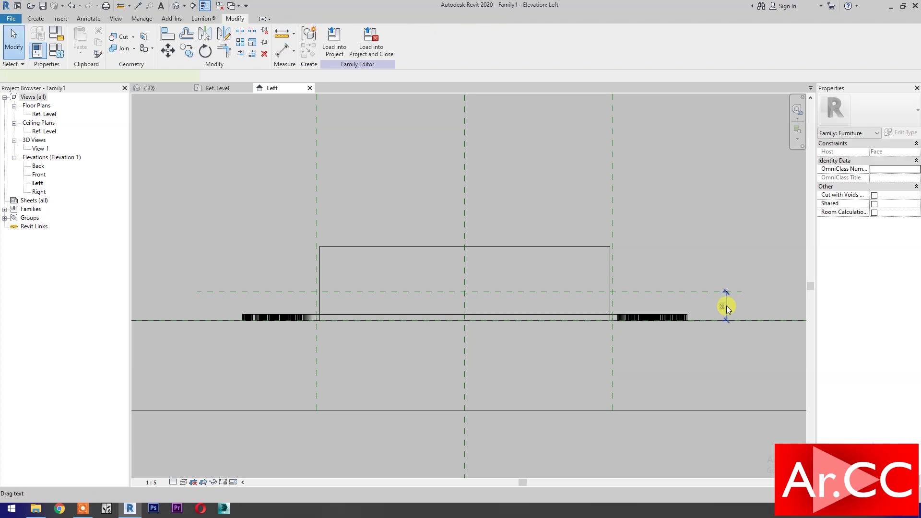
pyautogui.click(726, 306)
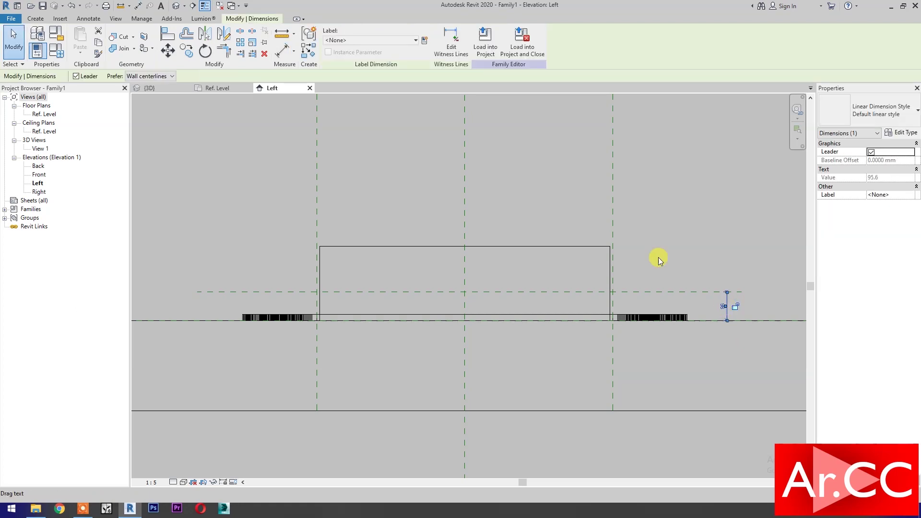
pyautogui.click(425, 47)
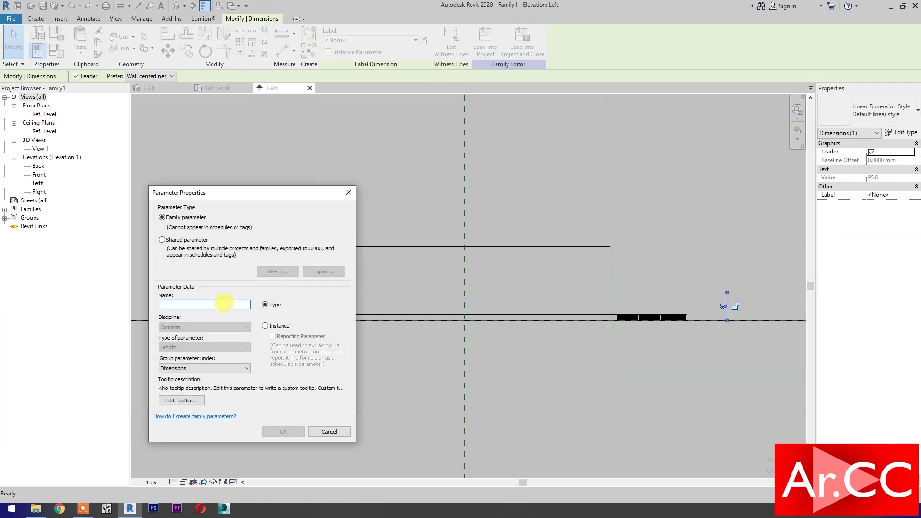
# Step: Label the dimension with a new parameter named Panel Thickness
pyautogui.write('Panel Thickness')
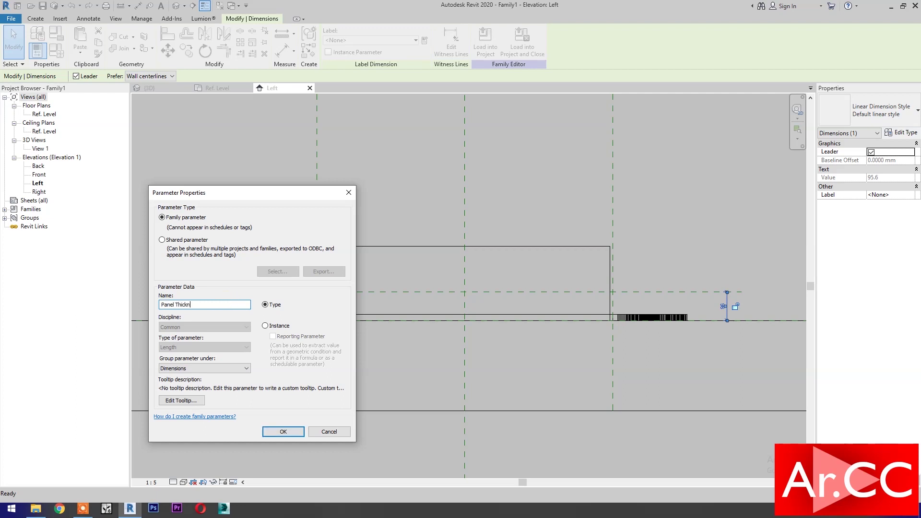
pyautogui.click(281, 431)
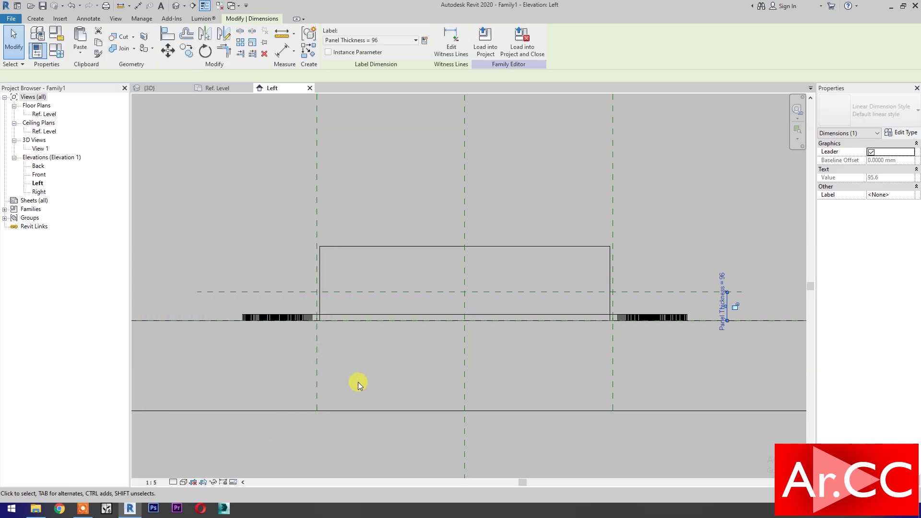
pyautogui.click(358, 382)
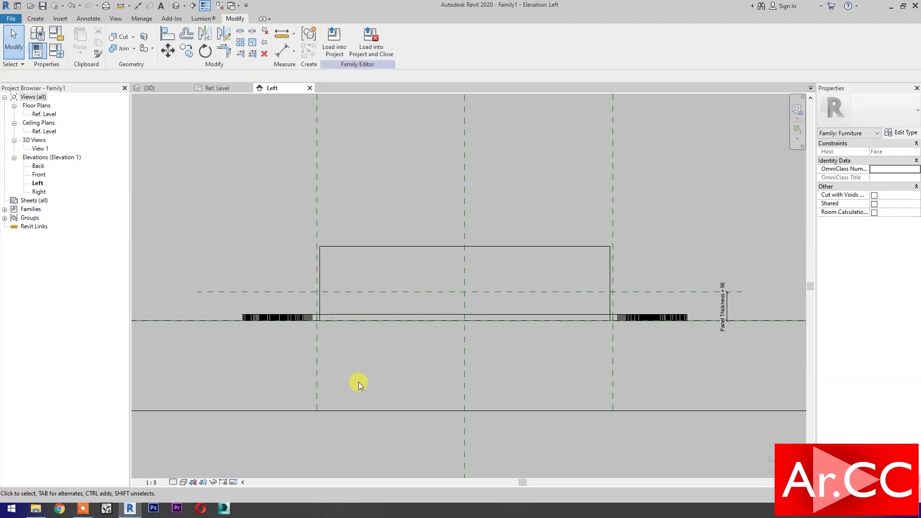
# Step: Align the panel's top edge to the reference plane without locking it
pyautogui.click(168, 33)
pyautogui.click(275, 293)
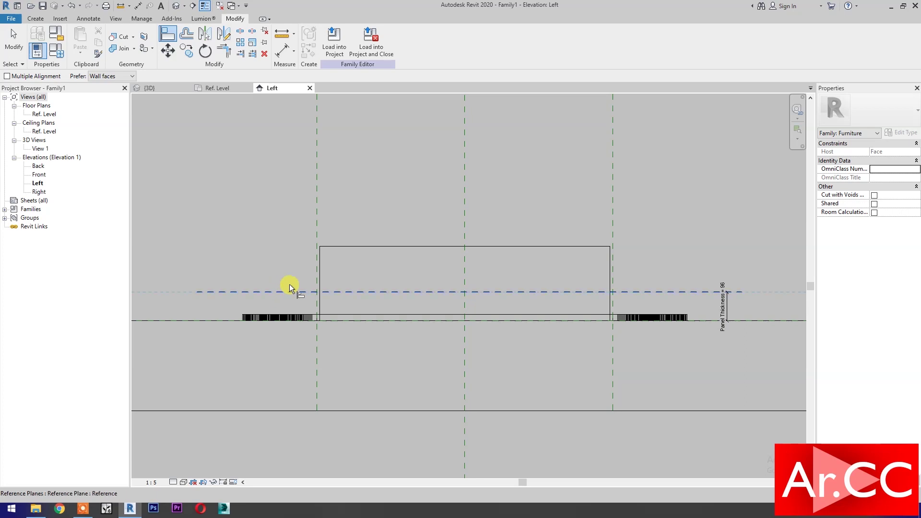
pyautogui.click(390, 248)
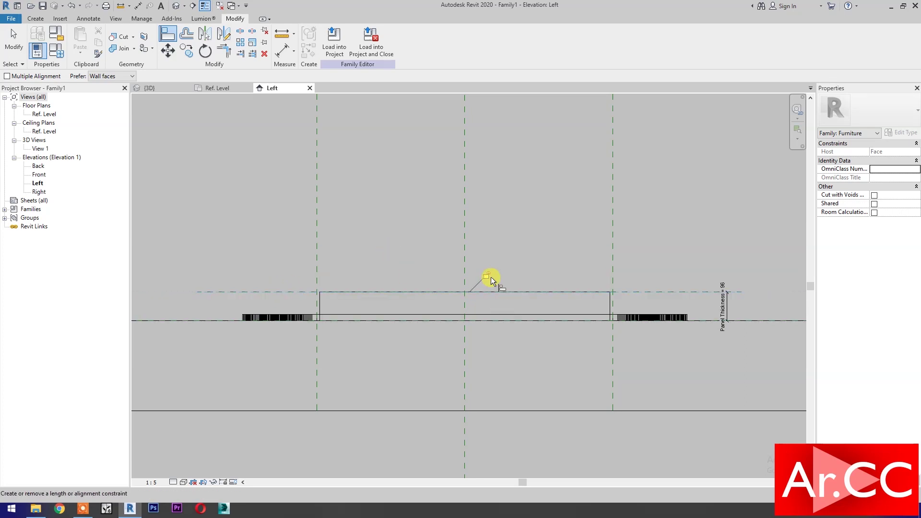
pyautogui.click(394, 277)
pyautogui.press('Escape')
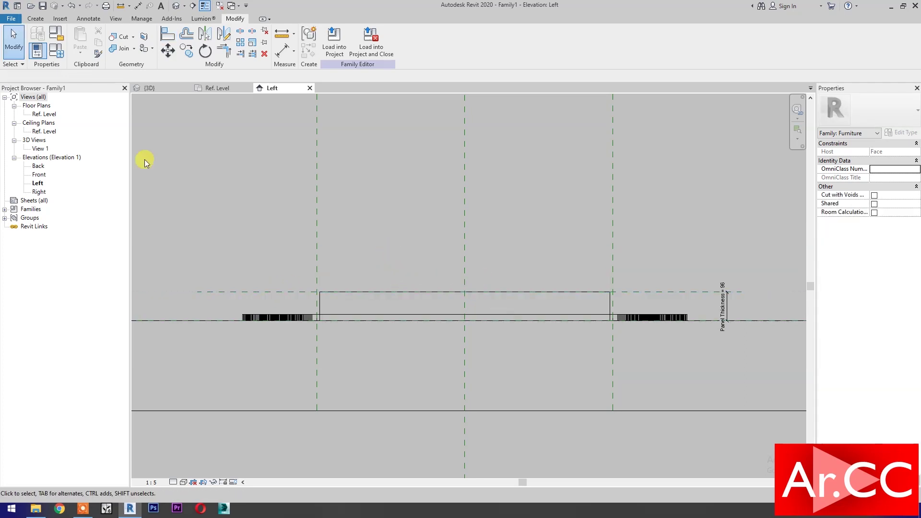
# Step: Change Panel Thickness from 95.6 to 10 in Family Types and apply it
pyautogui.click(58, 53)
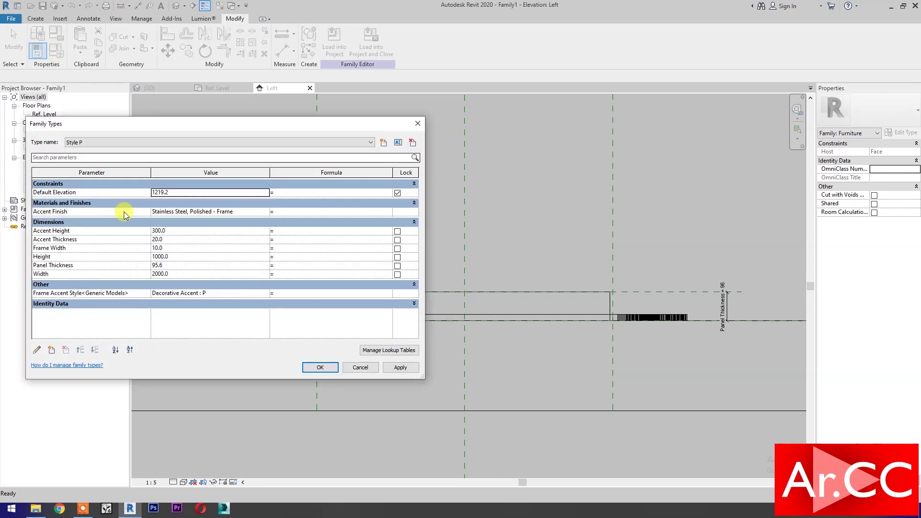
pyautogui.click(77, 265)
pyautogui.click(178, 265)
pyautogui.write('1')
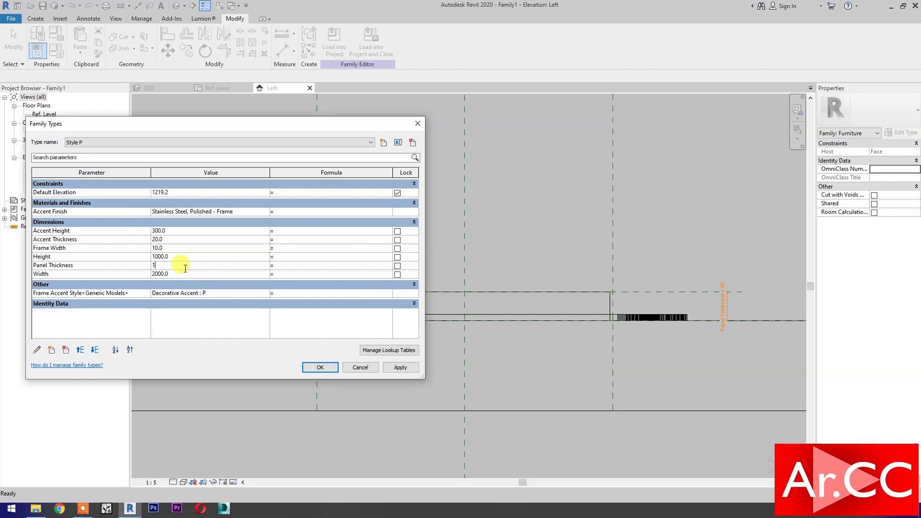
pyautogui.write('0')
pyautogui.click(390, 368)
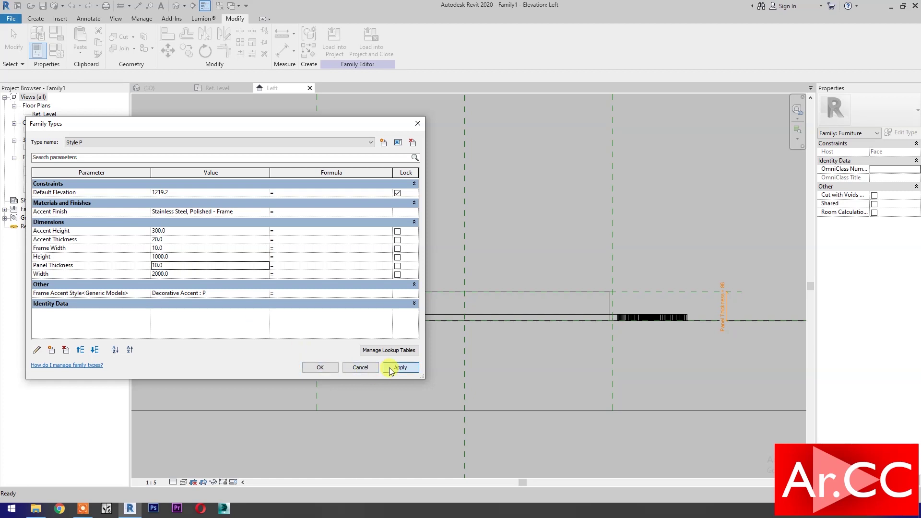
pyautogui.click(323, 369)
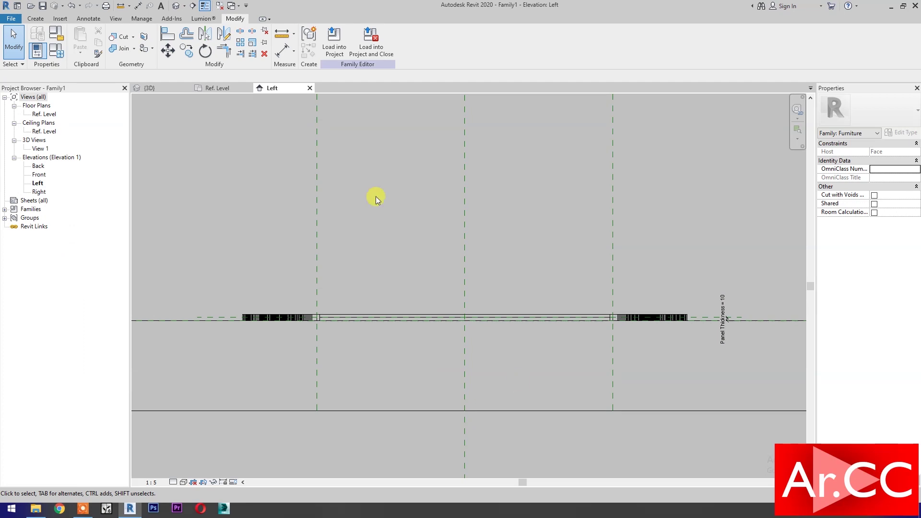
pyautogui.click(176, 5)
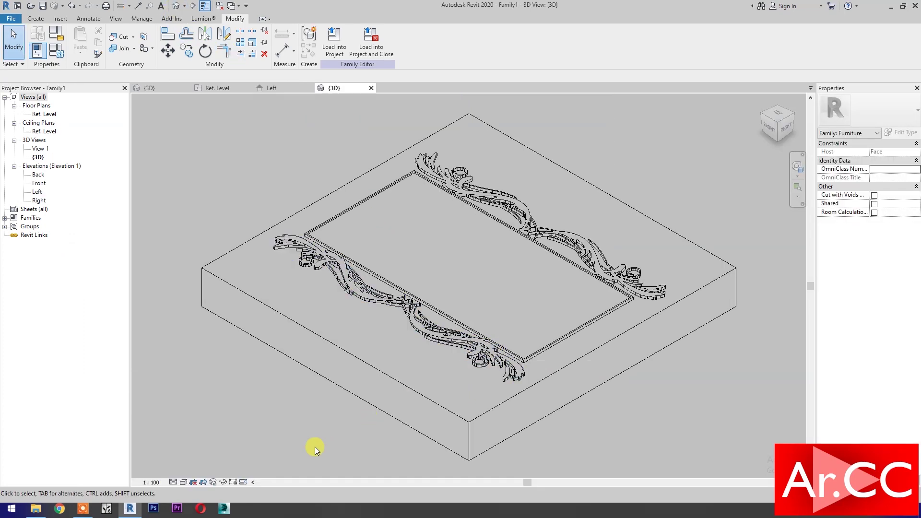
# Step: Switch the 3D view to Shaded and temporarily hide the large slab extrusion
pyautogui.click(184, 482)
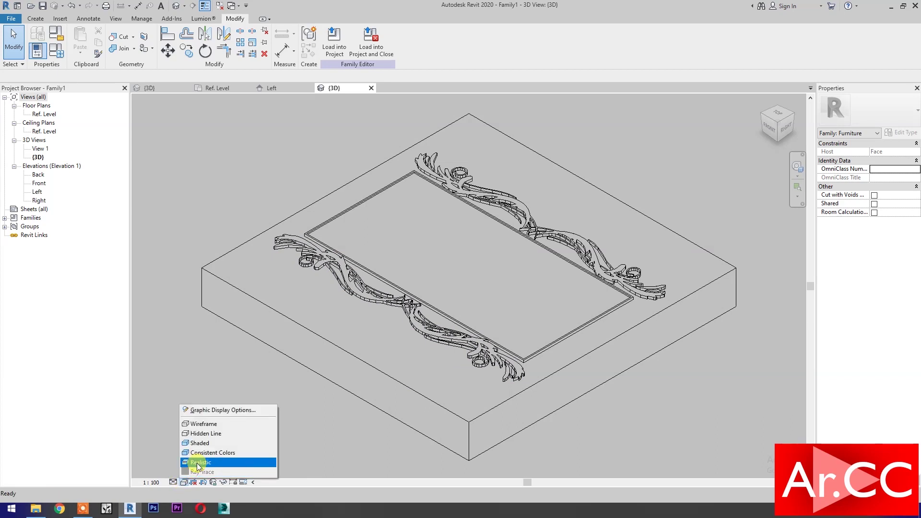
pyautogui.click(201, 445)
pyautogui.scroll(2, 569, 436)
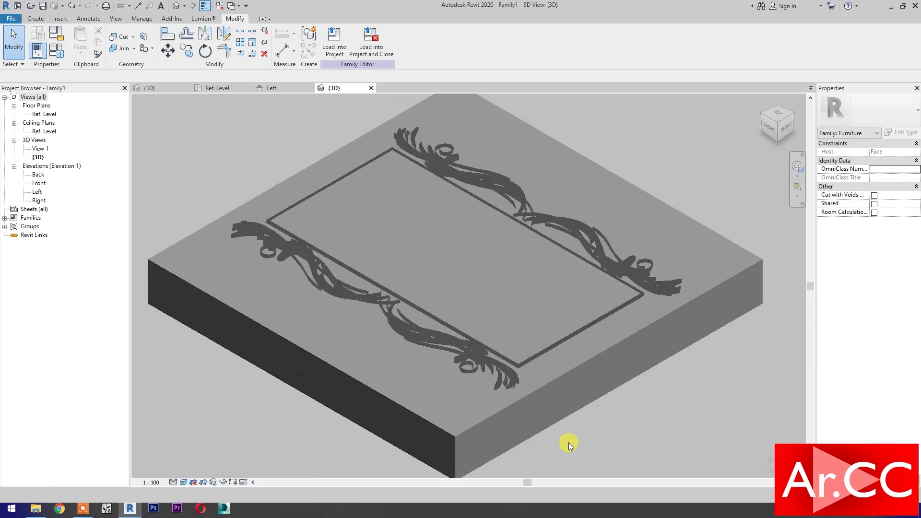
pyautogui.click(560, 419)
pyautogui.click(223, 482)
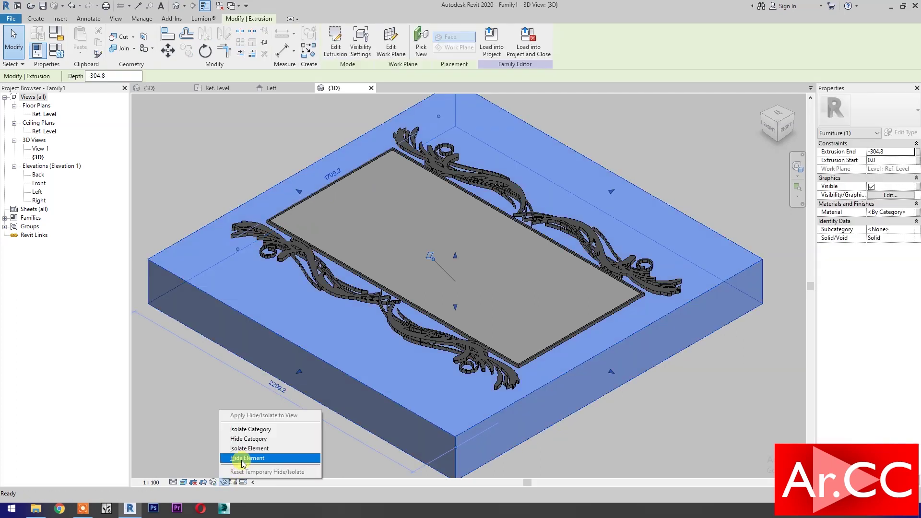
pyautogui.click(238, 459)
# Step: Associate the panel's material with a new Panel Finish family parameter
pyautogui.scroll(3, 528, 379)
pyautogui.scroll(-1, 510, 421)
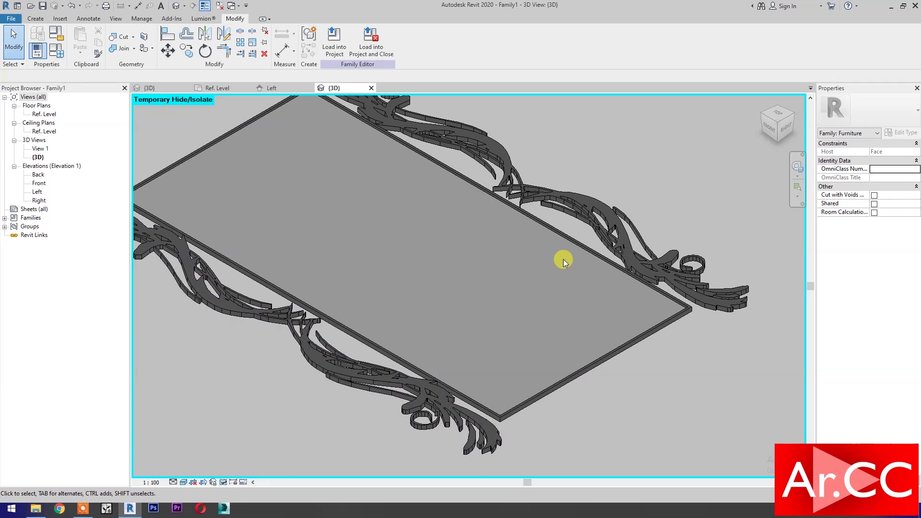
pyautogui.click(571, 247)
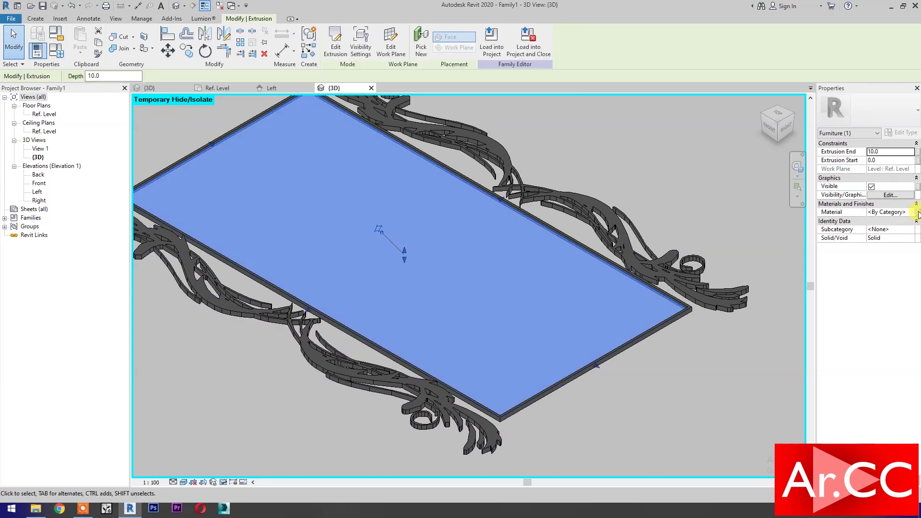
pyautogui.click(917, 212)
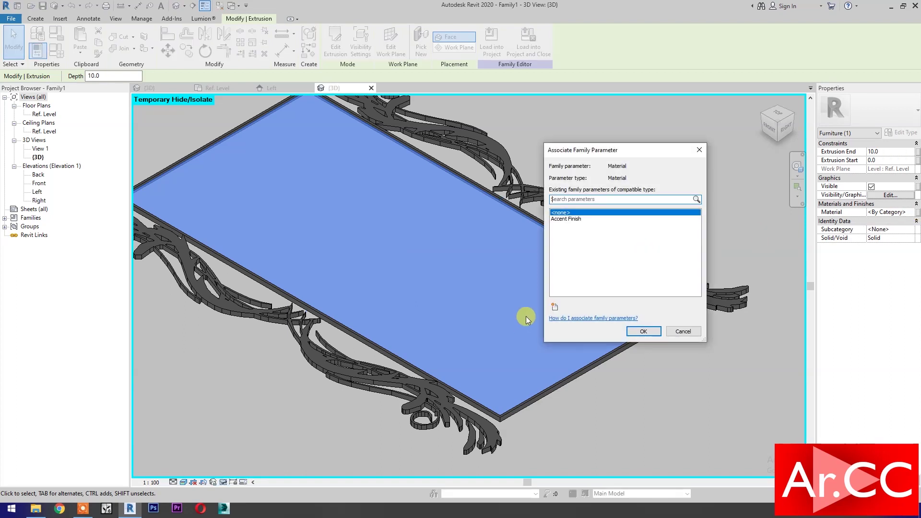
pyautogui.click(554, 306)
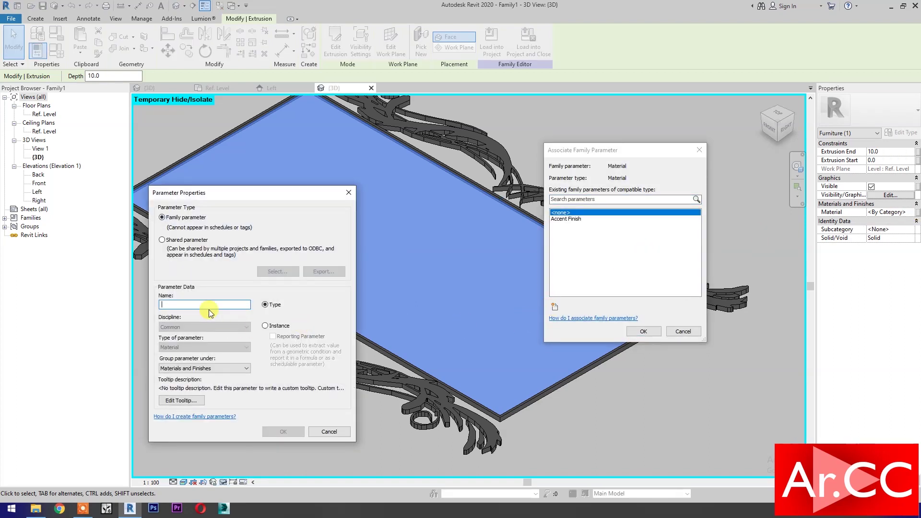
pyautogui.write('Panel Finish')
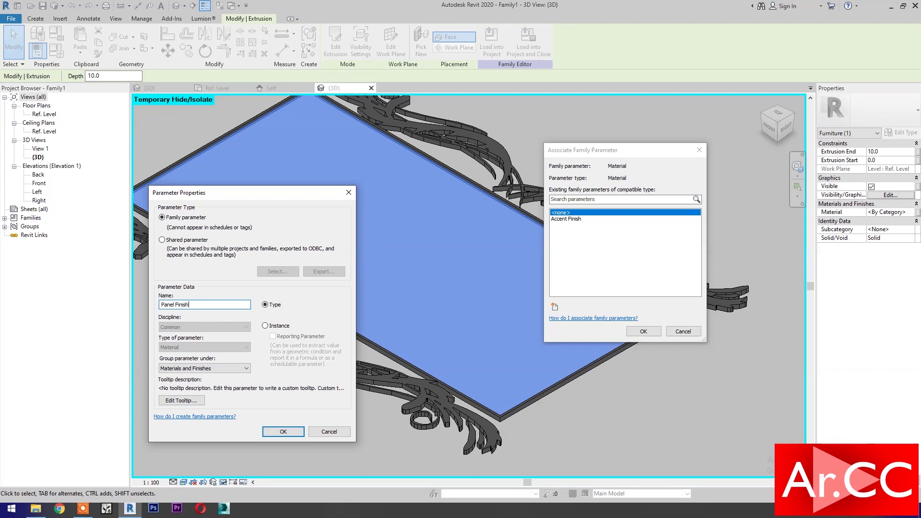
pyautogui.click(283, 432)
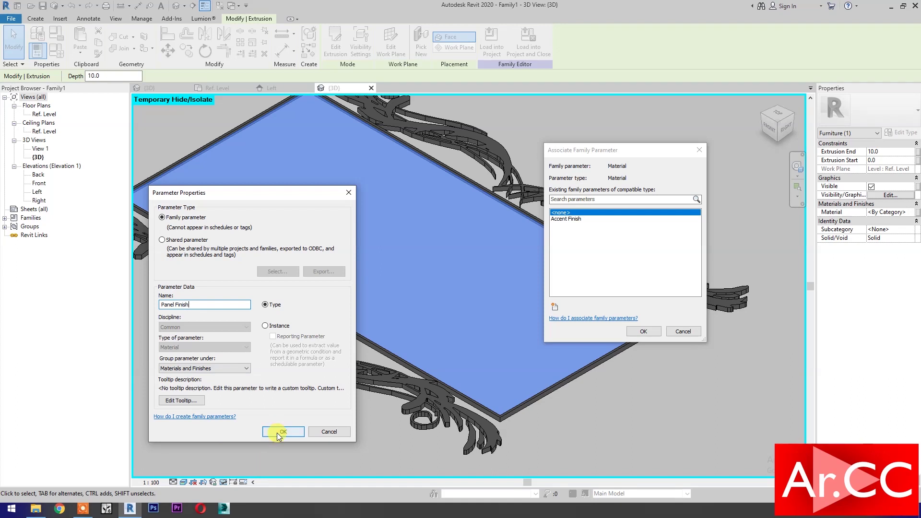
pyautogui.click(639, 331)
pyautogui.click(653, 390)
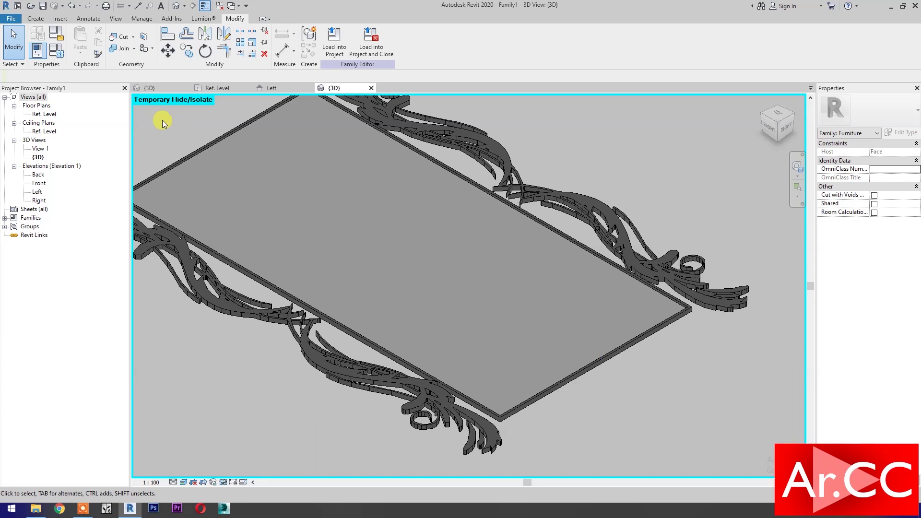
pyautogui.click(62, 51)
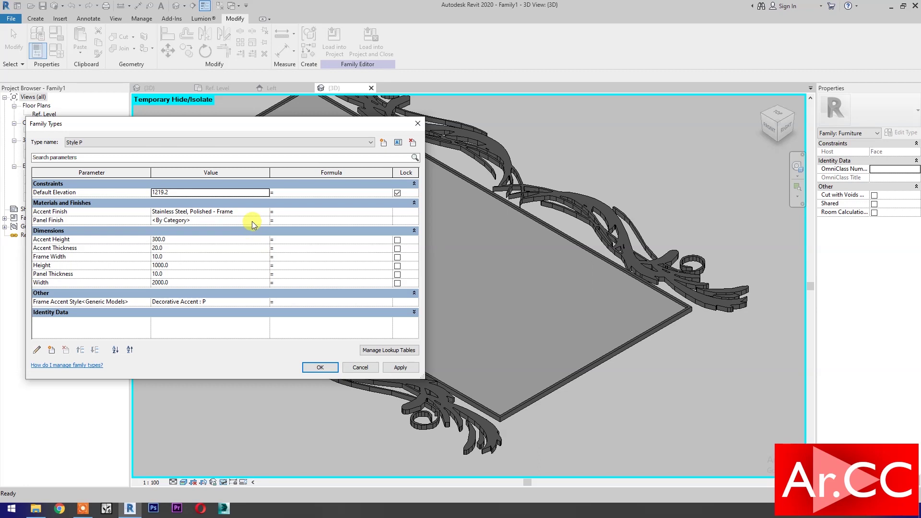
# Step: Set Panel Finish to World Map Paintings from the Favorites materials and apply
pyautogui.click(266, 221)
pyautogui.click(266, 220)
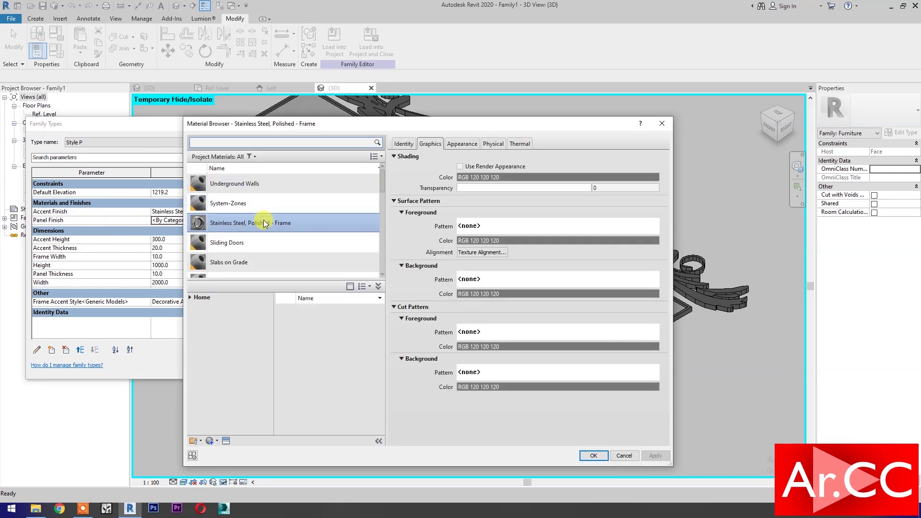
pyautogui.click(190, 298)
pyautogui.click(213, 307)
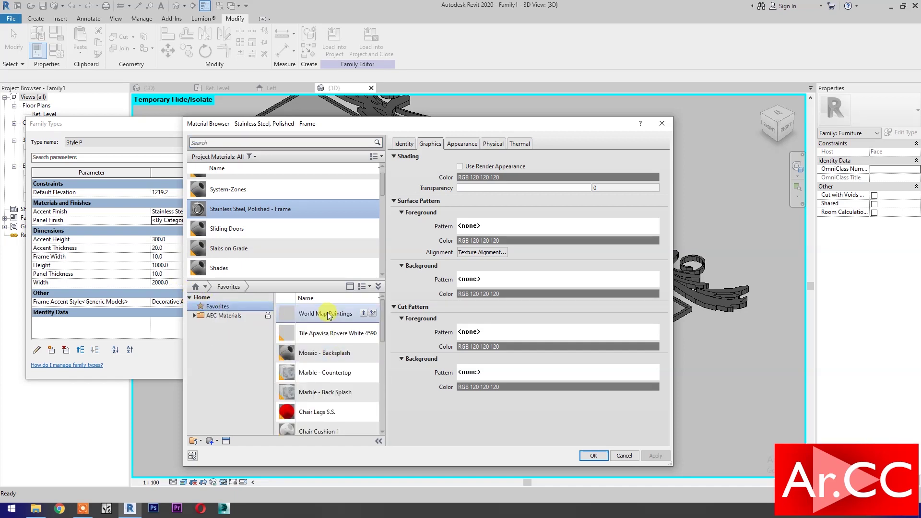
pyautogui.click(364, 315)
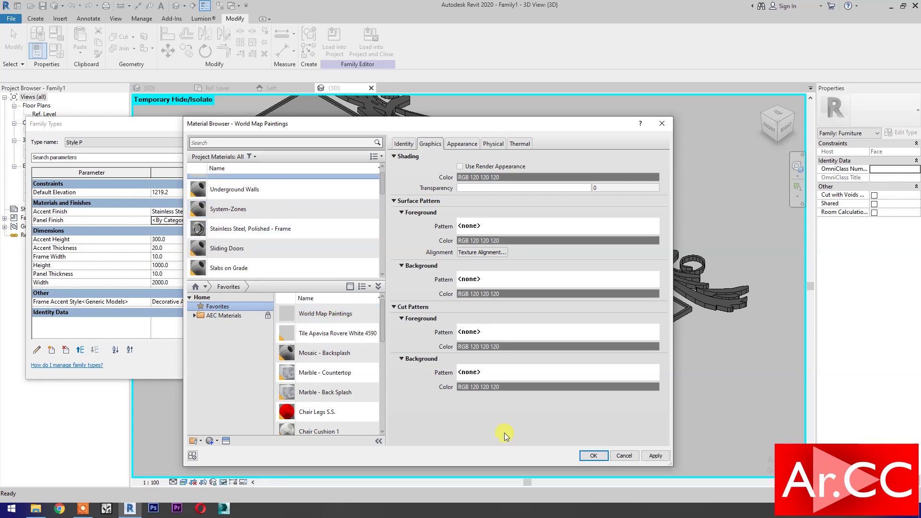
pyautogui.click(586, 457)
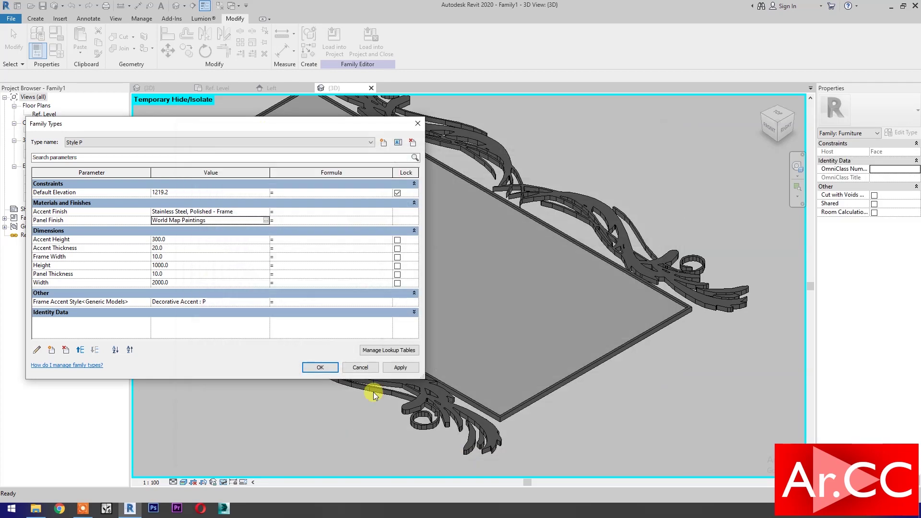
pyautogui.click(387, 372)
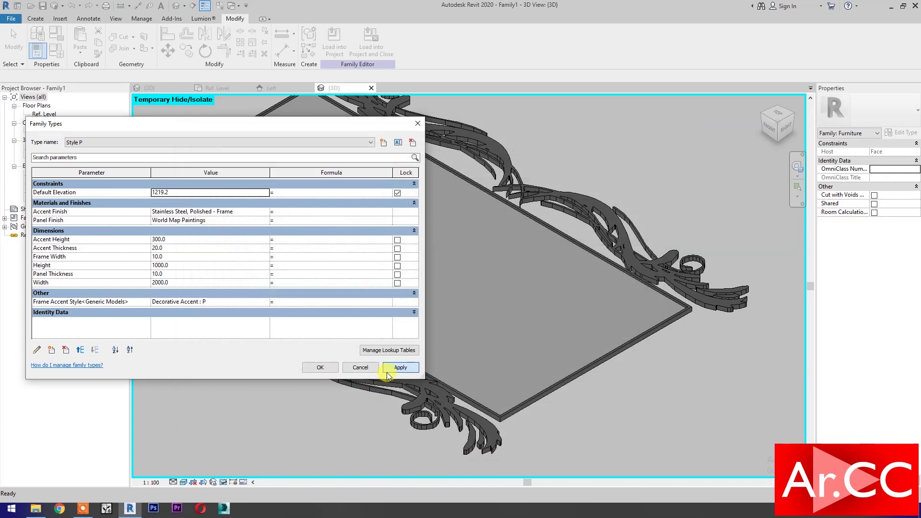
pyautogui.click(320, 369)
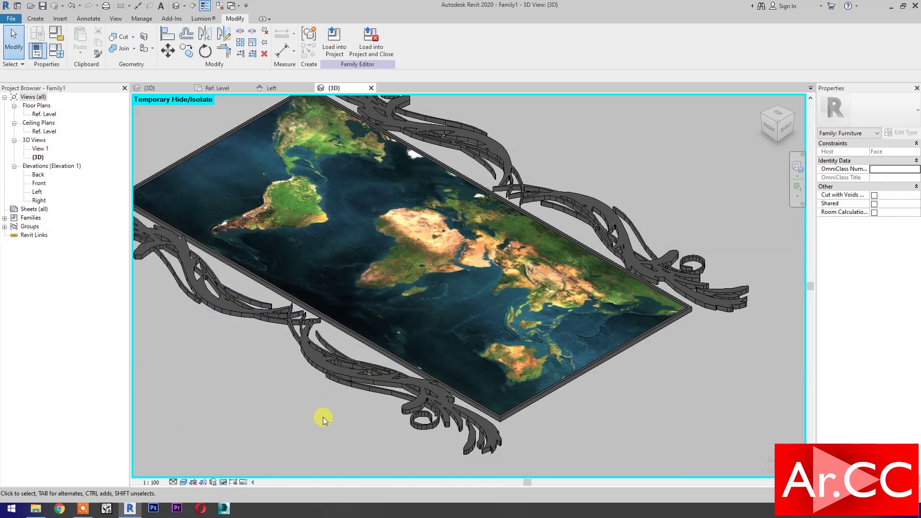
# Step: Orbit and pan the 3D view to inspect the world map panel in the frame
pyautogui.scroll(-2, 325, 410)
pyautogui.keyDown('shift'); pyautogui.moveTo(326, 404); pyautogui.dragTo(415, 417, button='middle'); pyautogui.keyUp('shift')
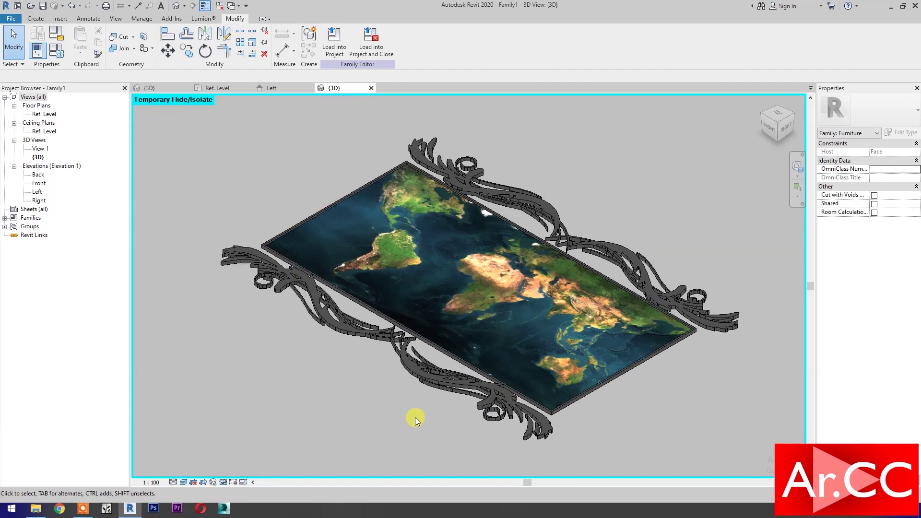
pyautogui.scroll(-2, 415, 417)
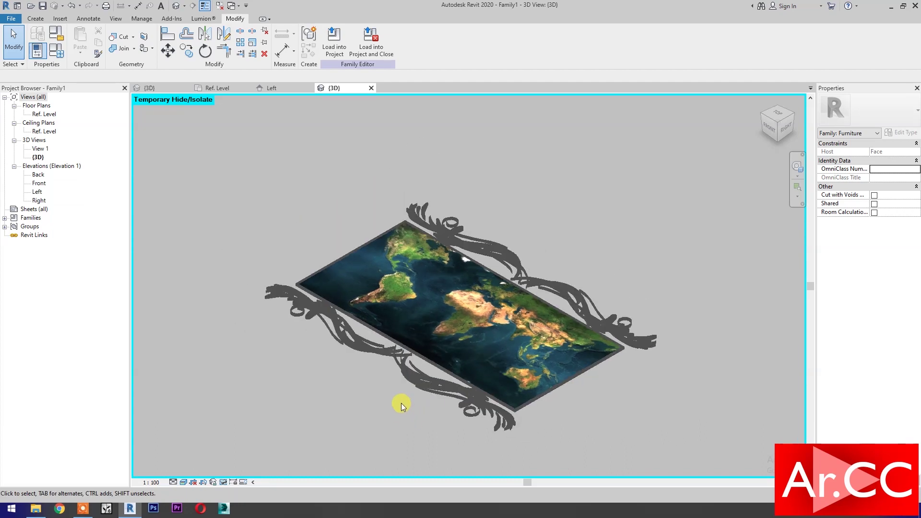
pyautogui.moveTo(401, 403); pyautogui.dragTo(508, 380, button='middle')
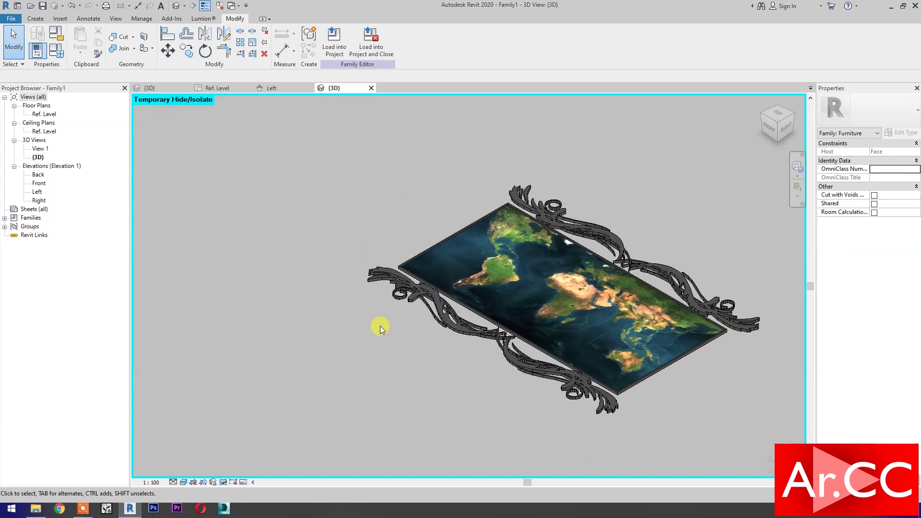
pyautogui.click(55, 50)
# Step: Switch the family type to Style e and apply it to the model
pyautogui.click(156, 143)
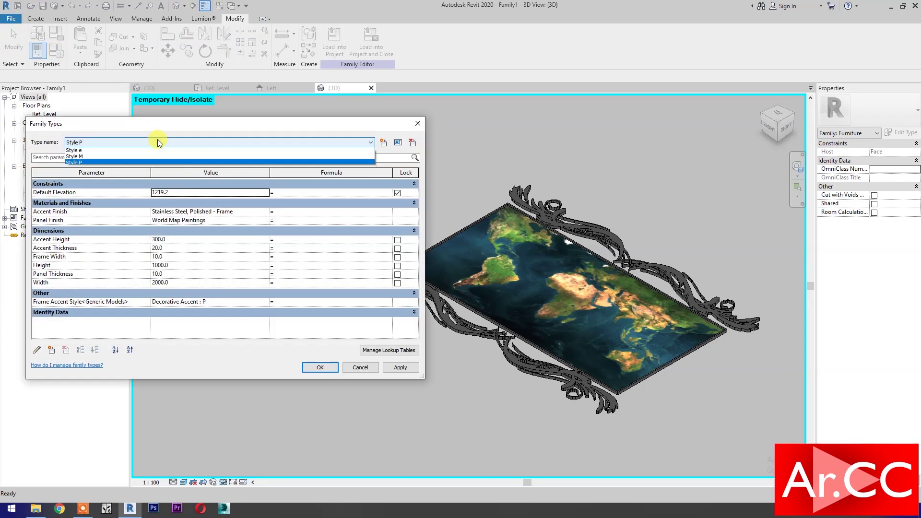
pyautogui.click(150, 152)
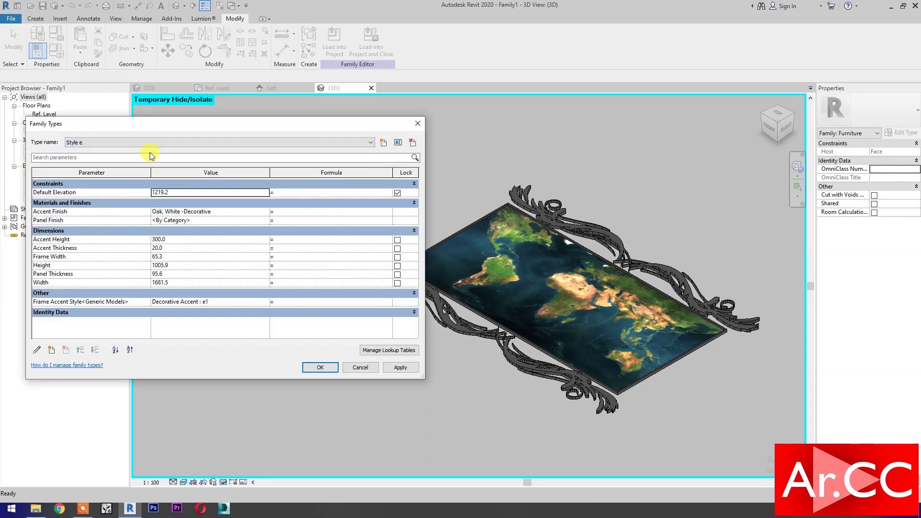
pyautogui.click(408, 369)
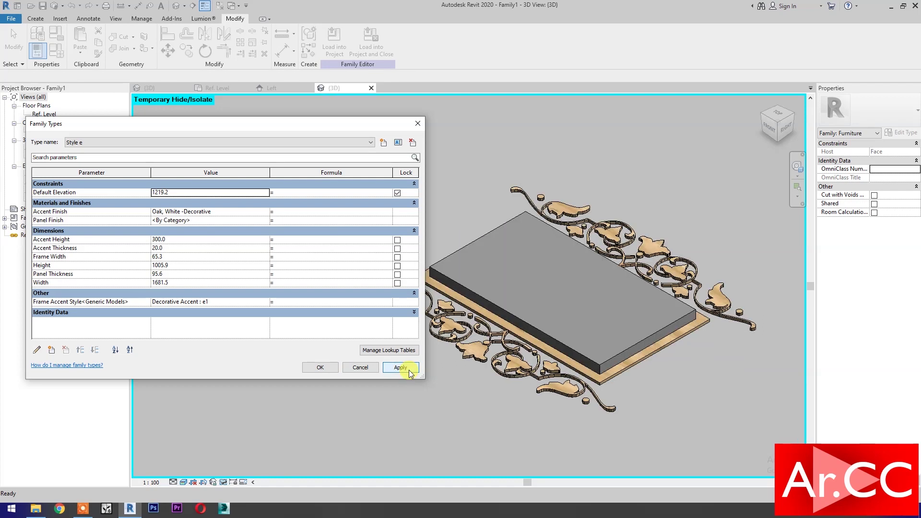
# Step: Give Style e Panel Thickness 10, Width 1500, Height 1000 and Frame Width 10
pyautogui.click(214, 274)
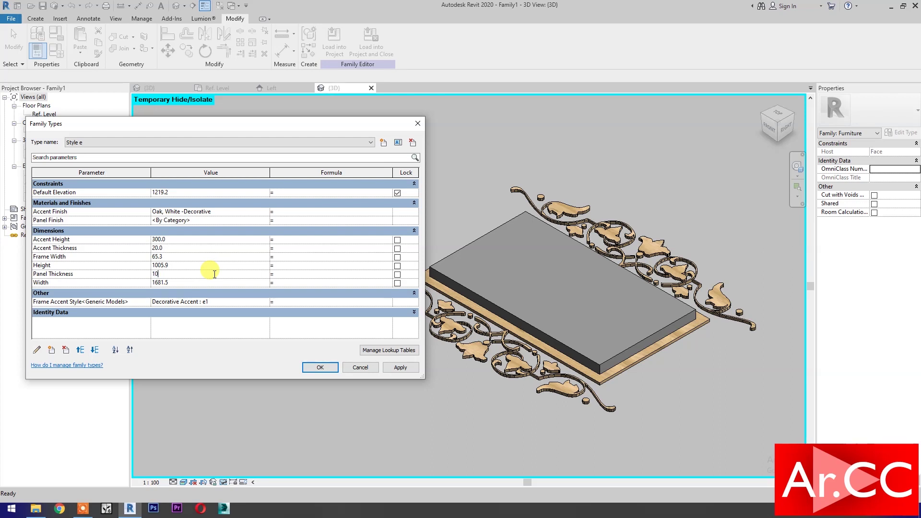
pyautogui.press('Tab')
pyautogui.write('1500')
pyautogui.click(208, 265)
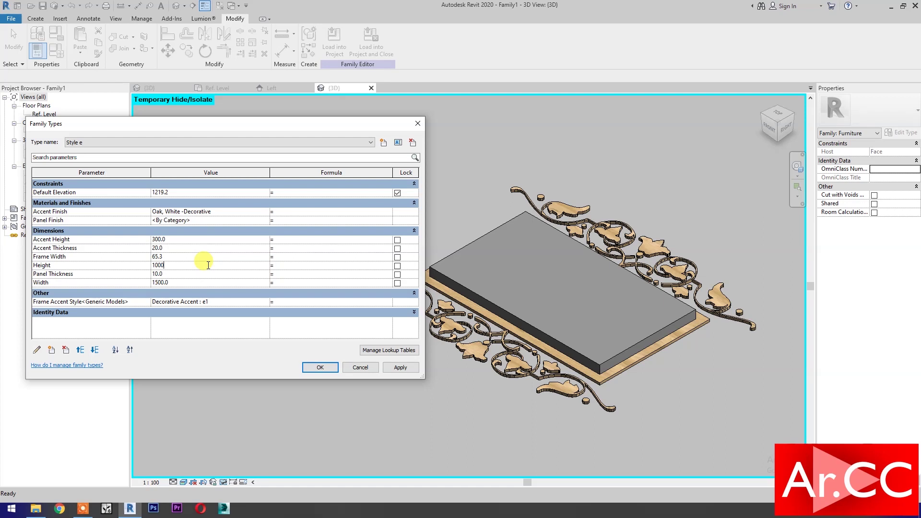
pyautogui.click(197, 256)
pyautogui.write('10')
pyautogui.click(208, 266)
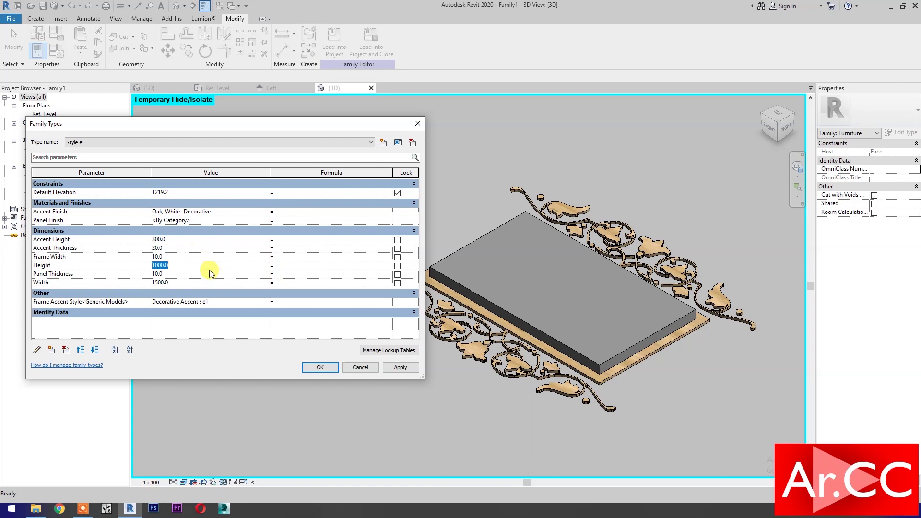
pyautogui.click(400, 368)
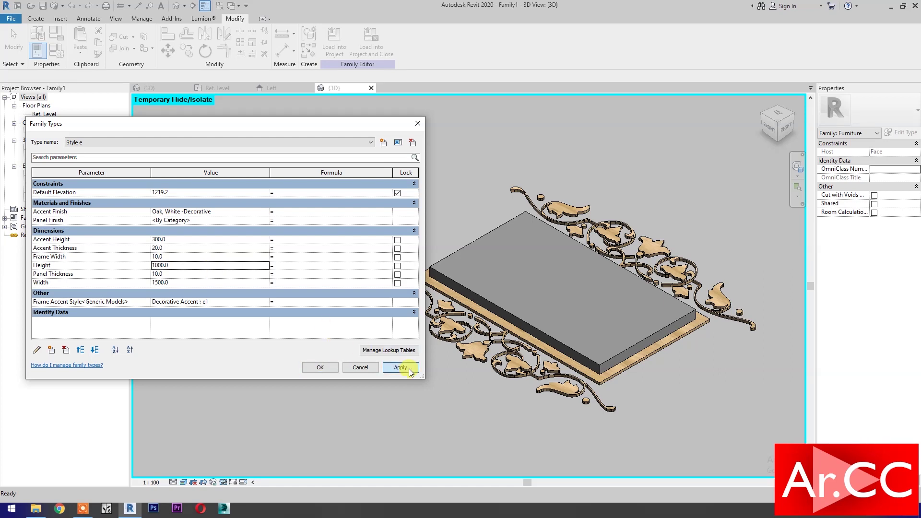
pyautogui.click(320, 368)
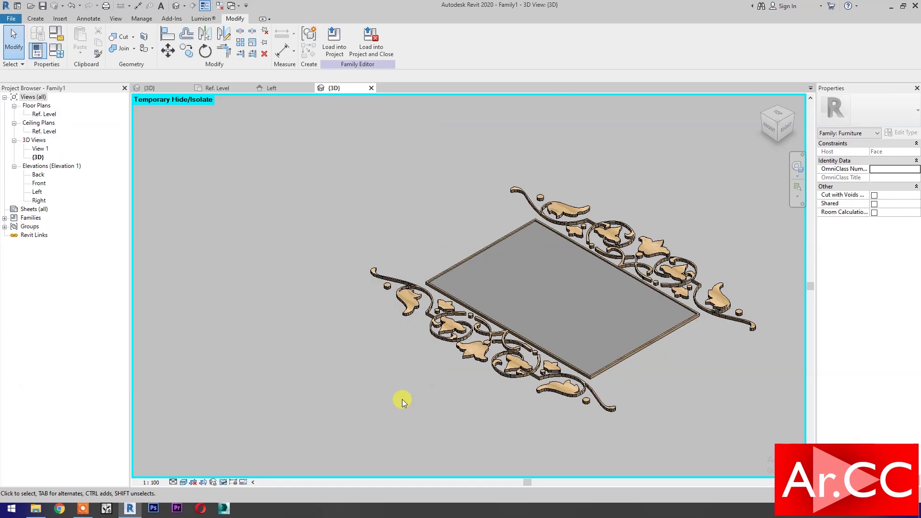
# Step: Link the lower-left e1 accent's Finish type property to Accent Finish
pyautogui.click(468, 362)
pyautogui.click(907, 133)
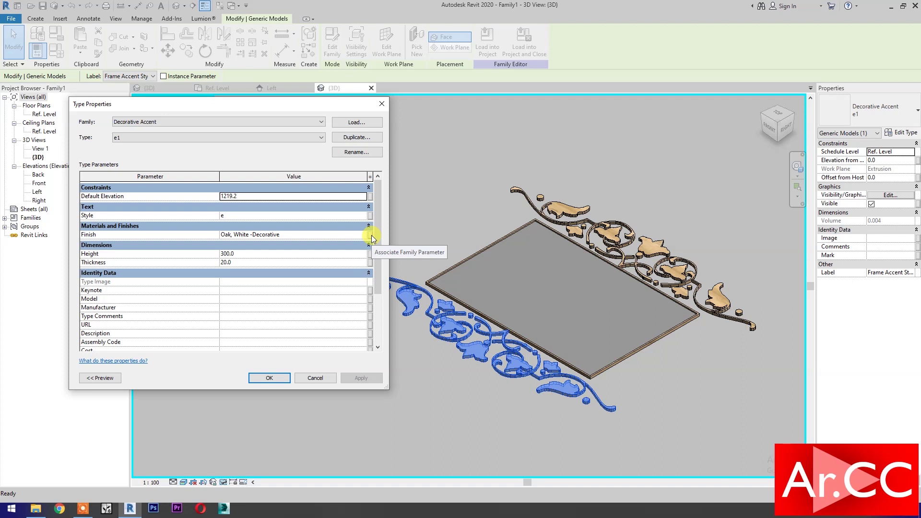
pyautogui.click(372, 238)
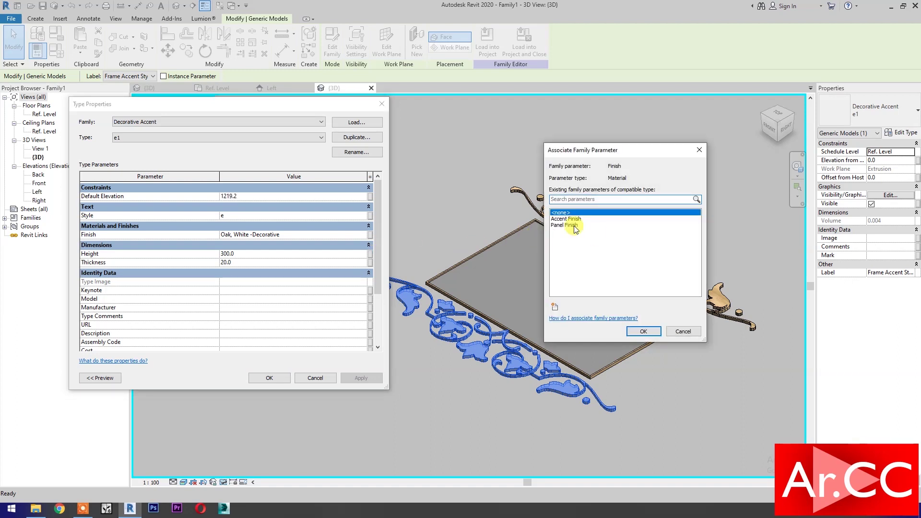
pyautogui.click(572, 220)
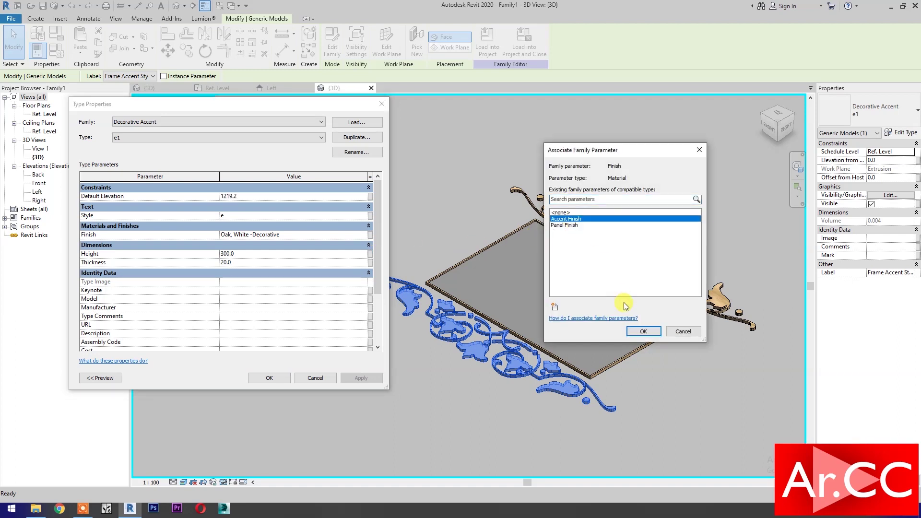
pyautogui.click(641, 331)
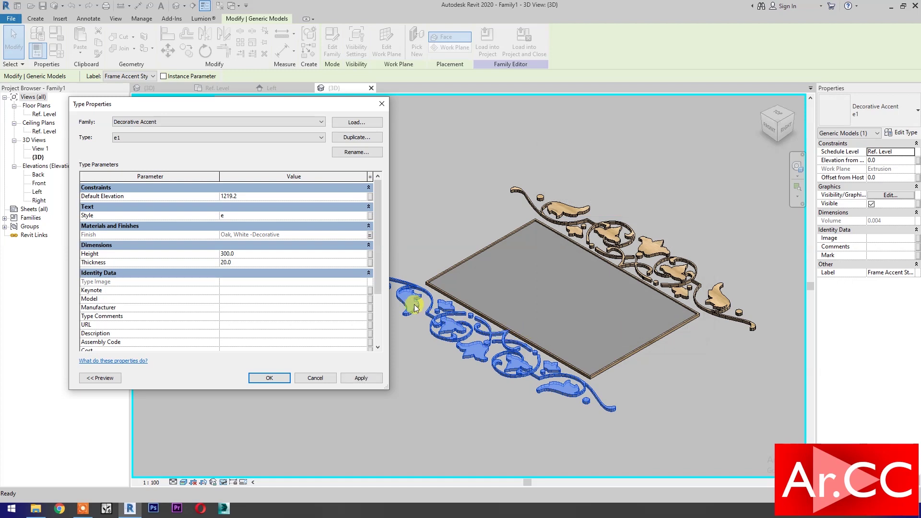
# Step: Link the e1 accent's Height to Accent Height and Thickness to Accent Thickness, then apply
pyautogui.click(372, 255)
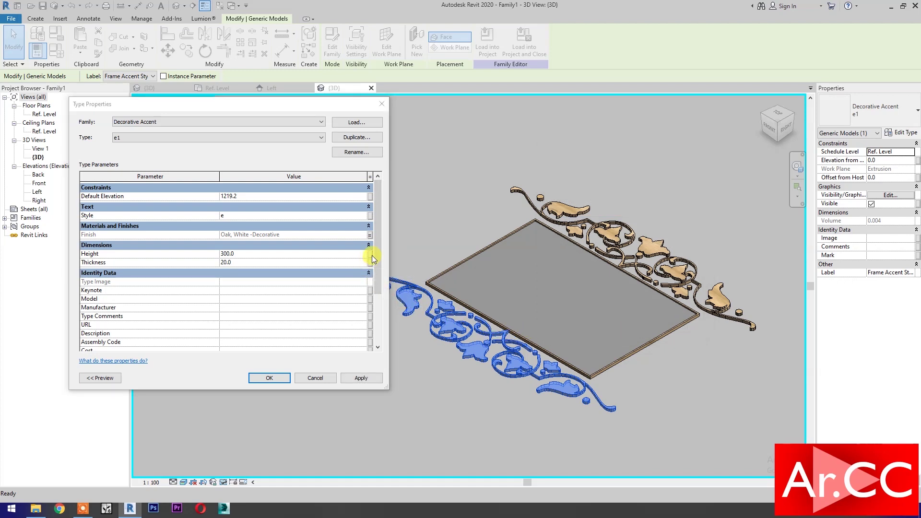
pyautogui.click(572, 219)
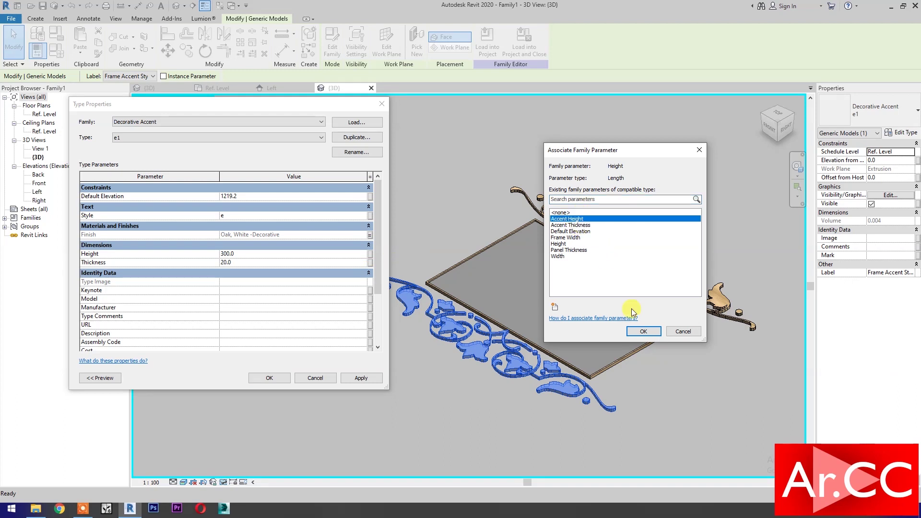
pyautogui.click(643, 331)
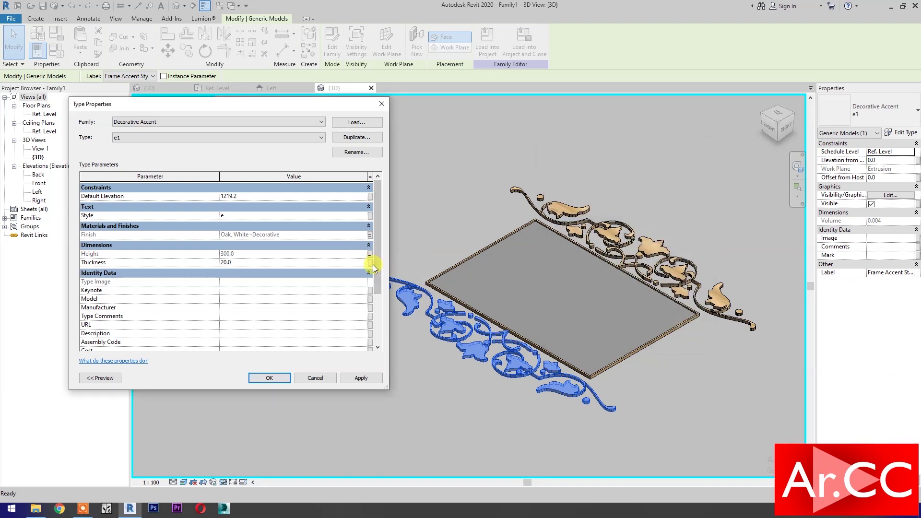
pyautogui.click(370, 263)
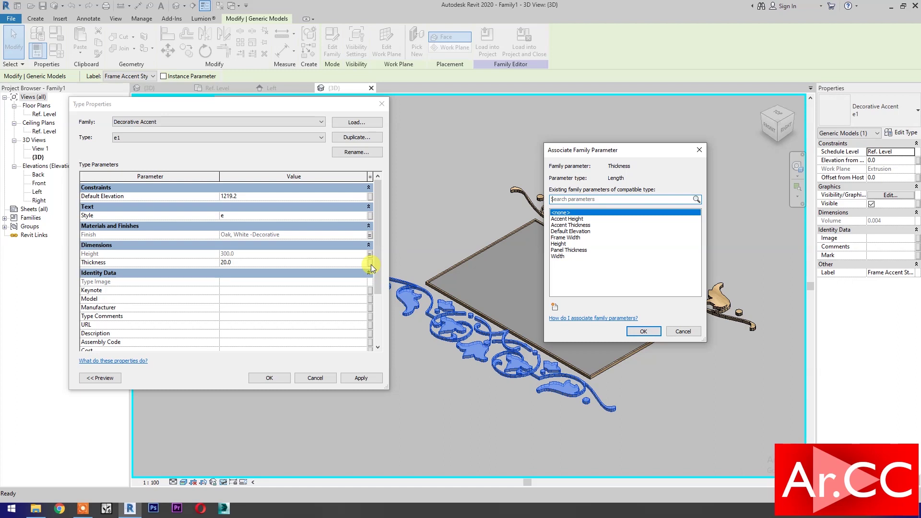
pyautogui.click(572, 226)
pyautogui.click(643, 331)
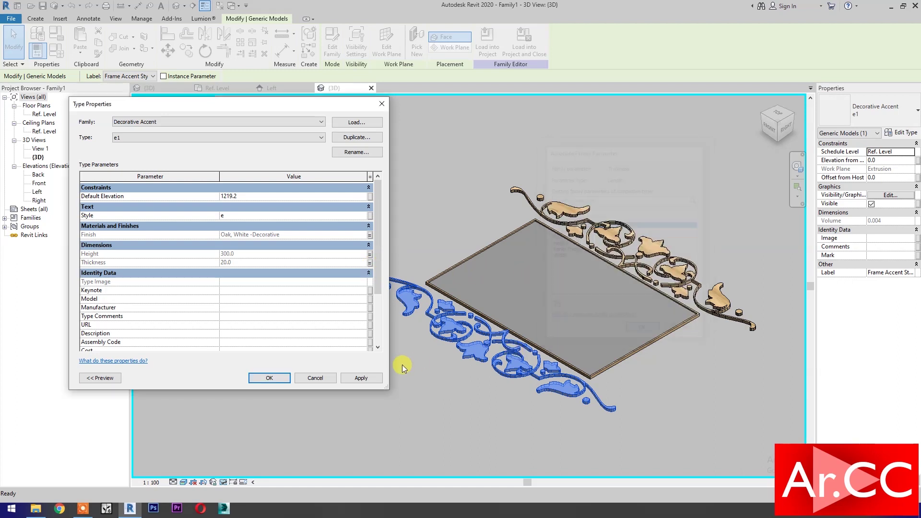
pyautogui.click(361, 379)
pyautogui.press('Return')
pyautogui.click(333, 405)
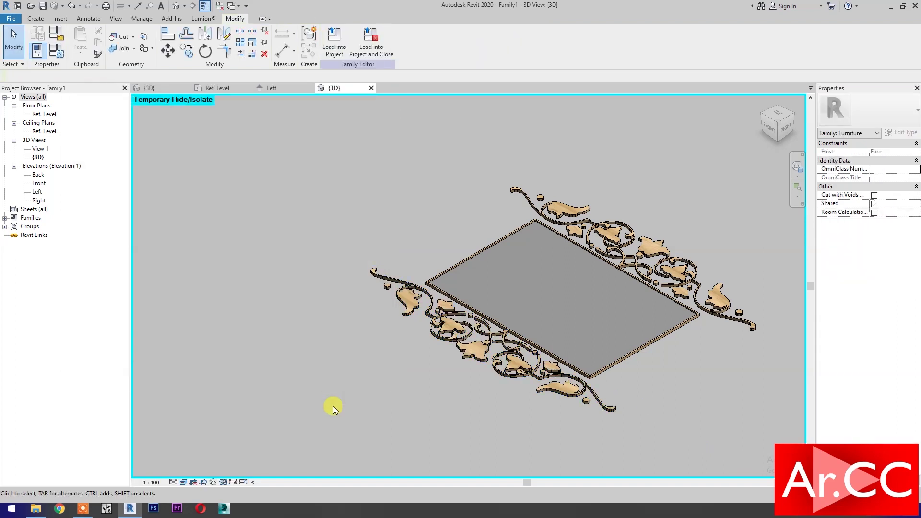
# Step: Set Style e's Accent Height to 250 and apply
pyautogui.click(57, 51)
pyautogui.click(186, 240)
pyautogui.write('25')
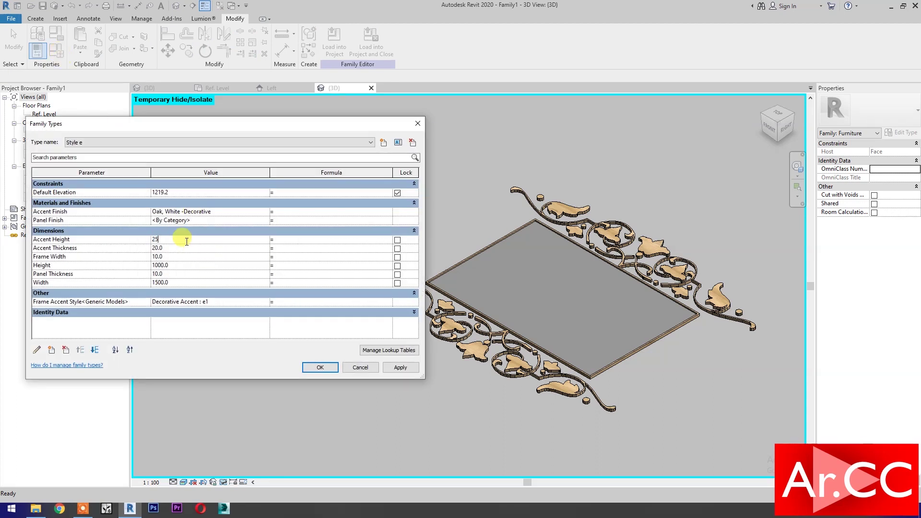
pyautogui.write('0')
pyautogui.click(393, 371)
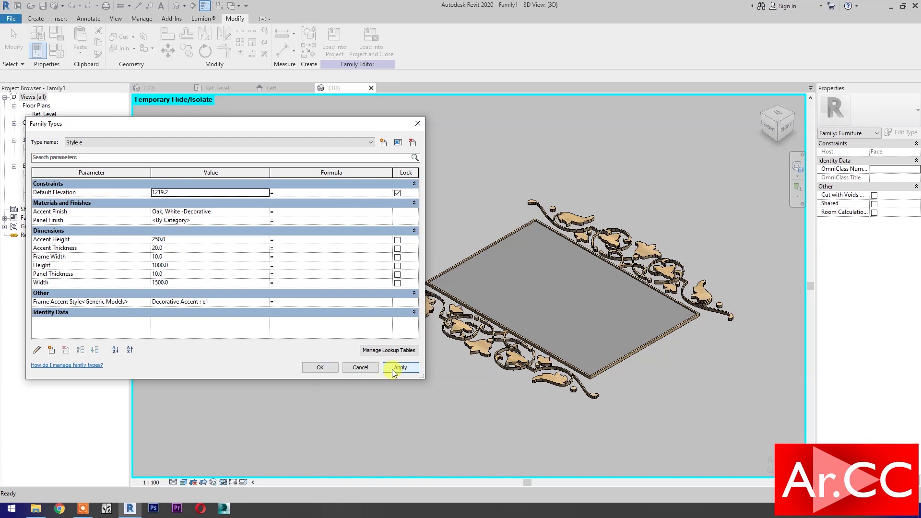
# Step: Switch to Style M and set Width 1500, Panel Thickness 10, Height 1000 and Frame Width 10
pyautogui.click(230, 140)
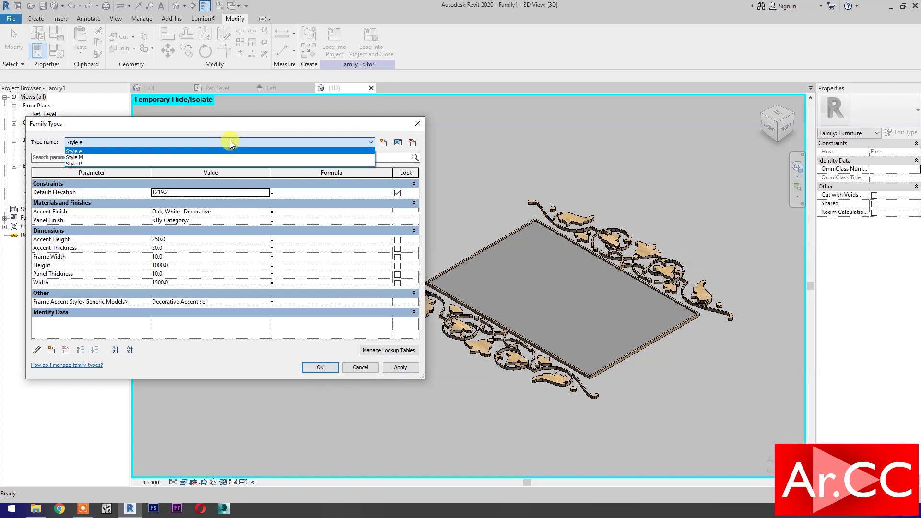
pyautogui.click(218, 158)
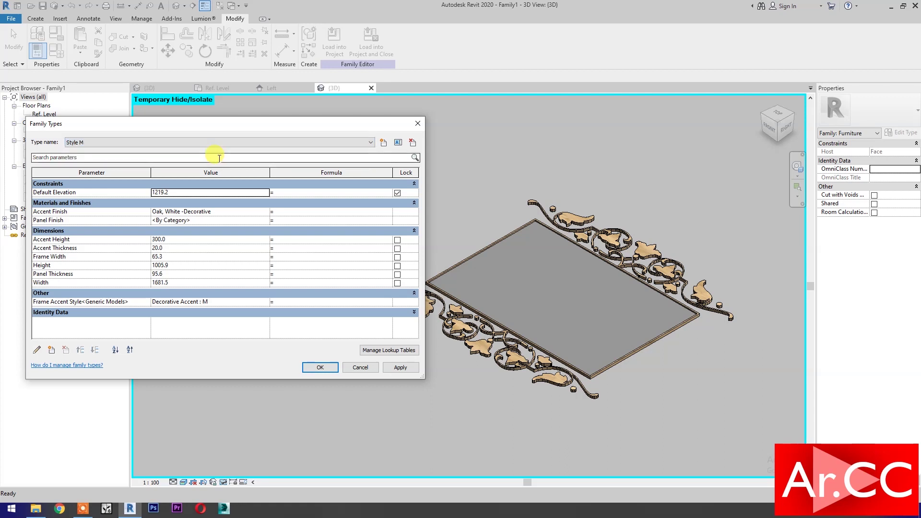
pyautogui.click(202, 284)
pyautogui.write('15')
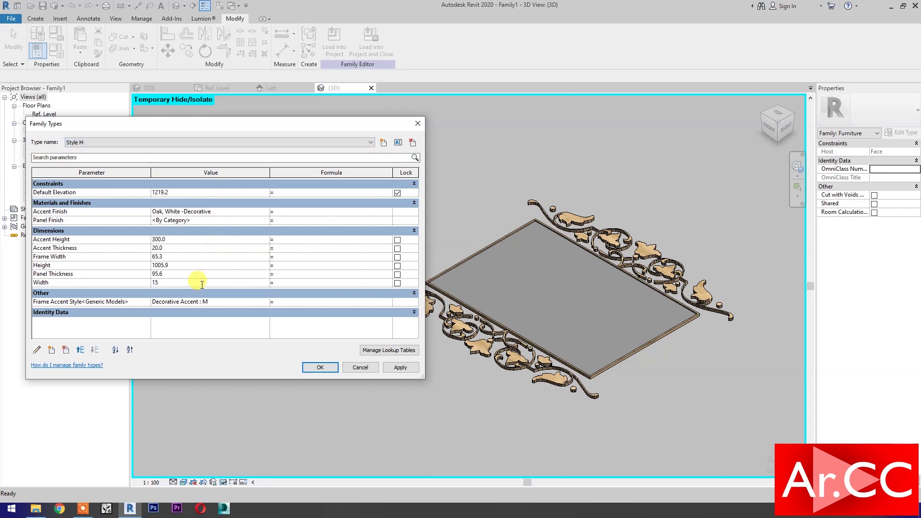
pyautogui.write('00')
pyautogui.click(201, 272)
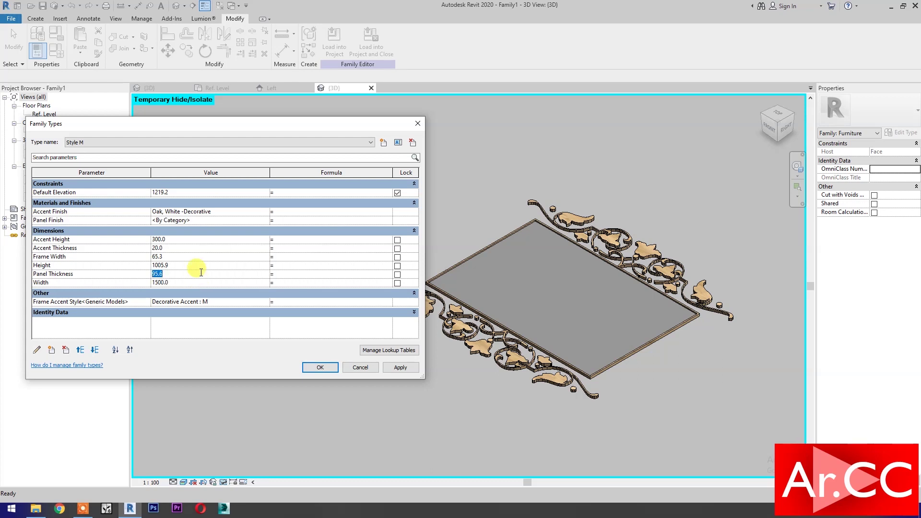
pyautogui.moveTo(201, 273); pyautogui.dragTo(144, 273)
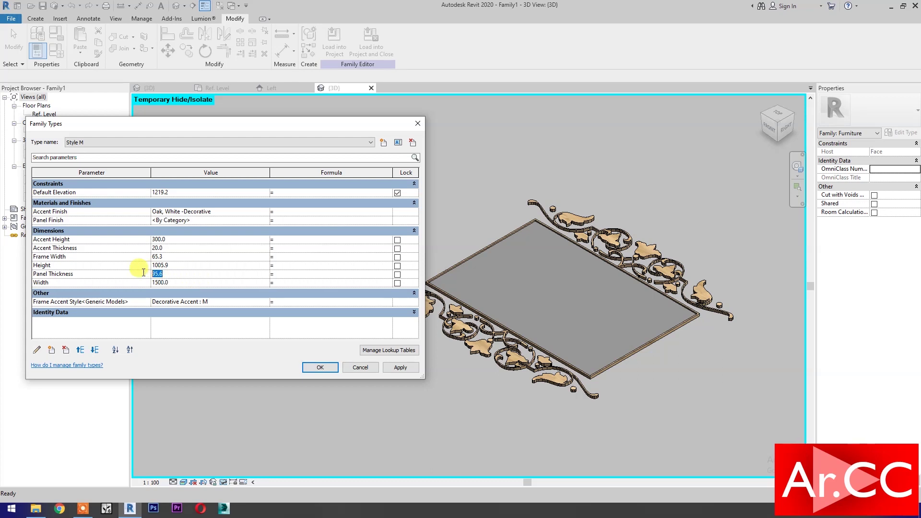
pyautogui.write('10')
pyautogui.click(188, 267)
pyautogui.write('1000')
pyautogui.click(191, 257)
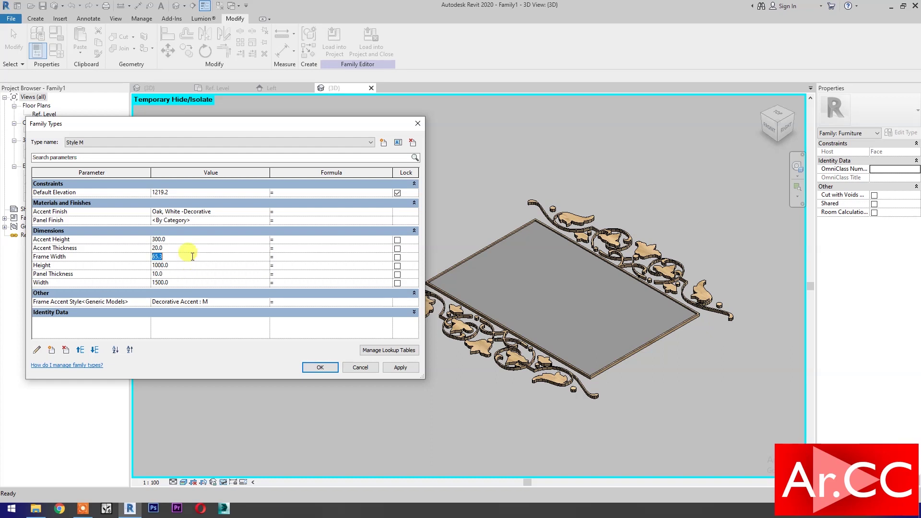
pyautogui.write('10')
pyautogui.click(390, 370)
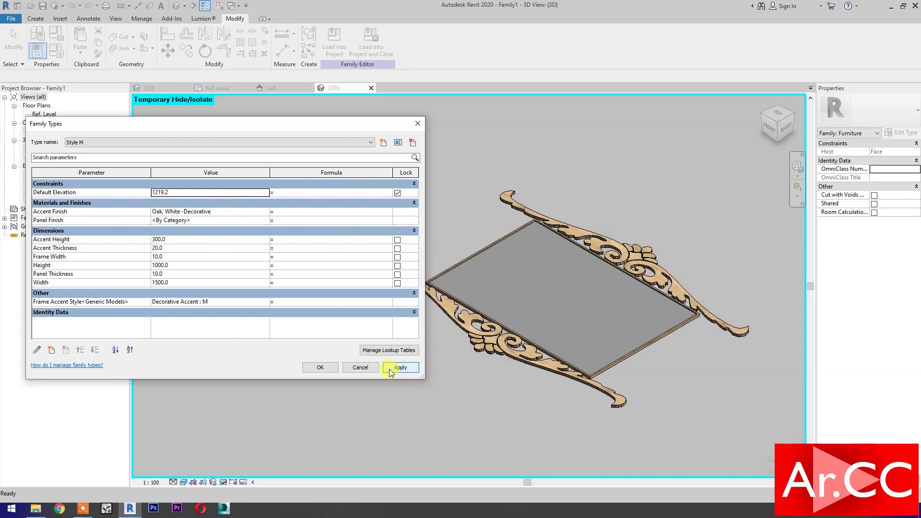
pyautogui.click(320, 368)
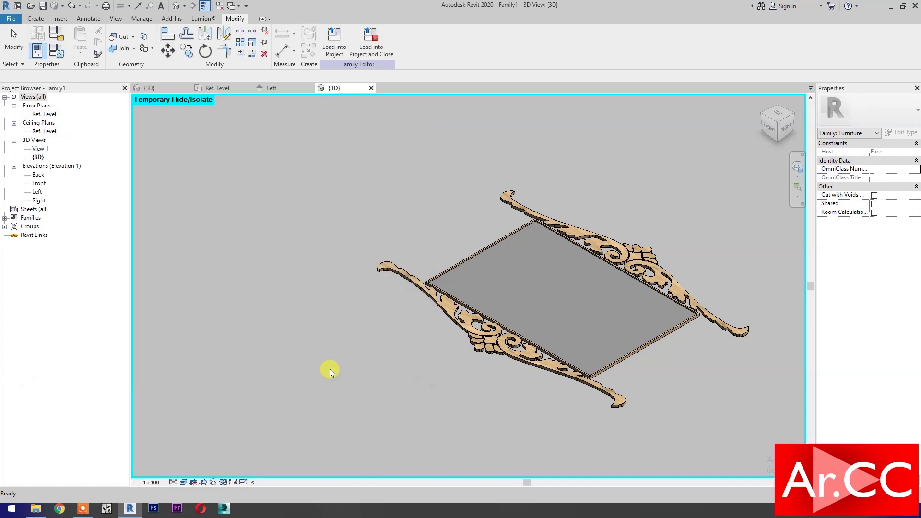
# Step: Link the lower-left Style M accent's Finish type property to Accent Finish
pyautogui.click(490, 350)
pyautogui.click(907, 133)
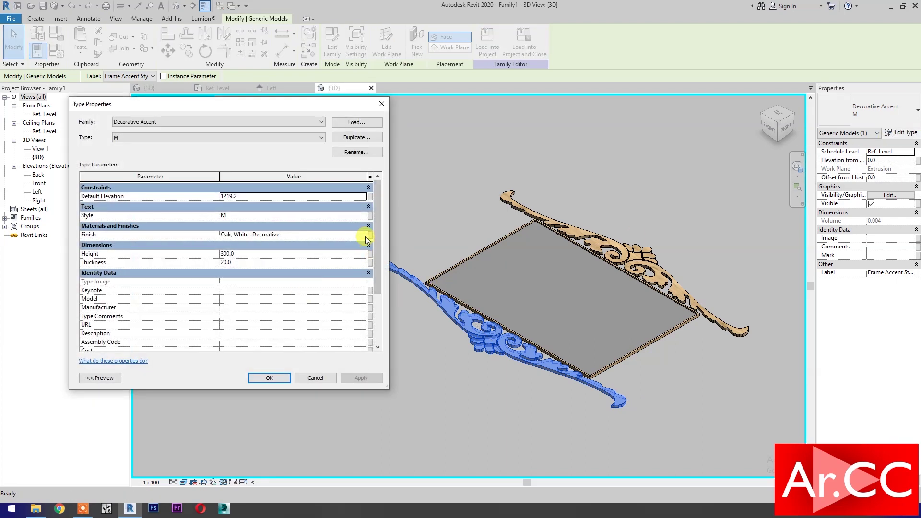
pyautogui.click(369, 234)
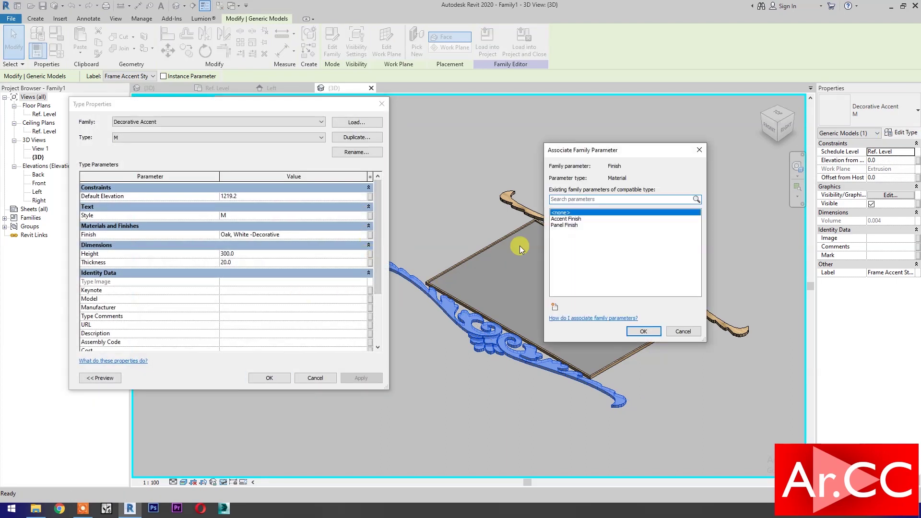
pyautogui.click(572, 219)
pyautogui.click(643, 331)
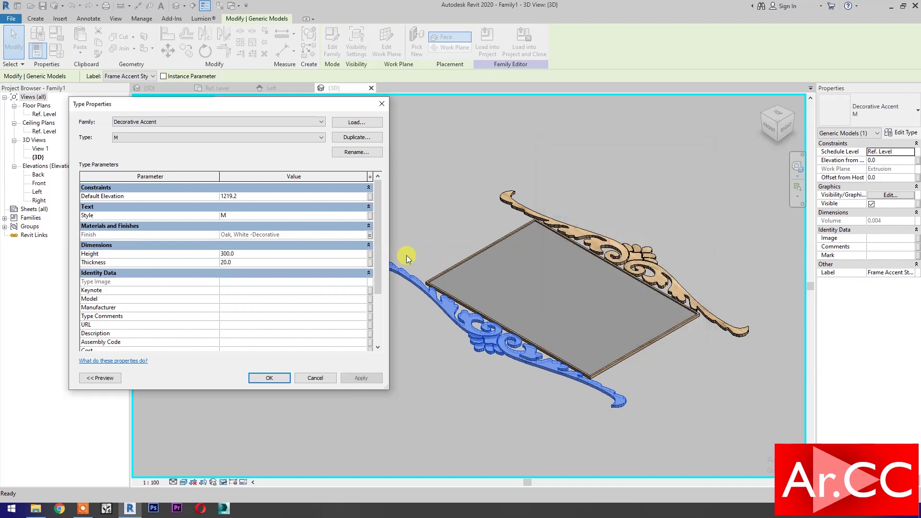
# Step: Drive the M accent's Height by Accent Height and Thickness by Accent Thickness, and apply
pyautogui.click(370, 254)
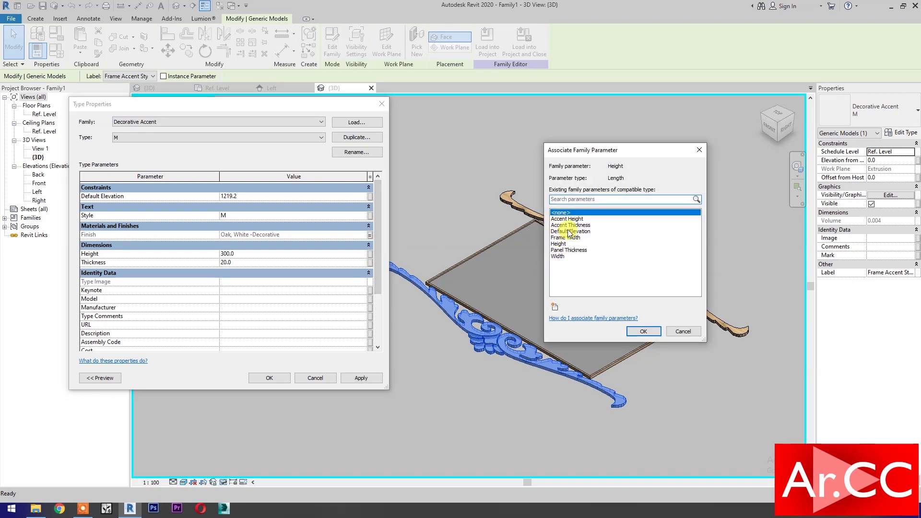
pyautogui.click(566, 219)
pyautogui.click(637, 331)
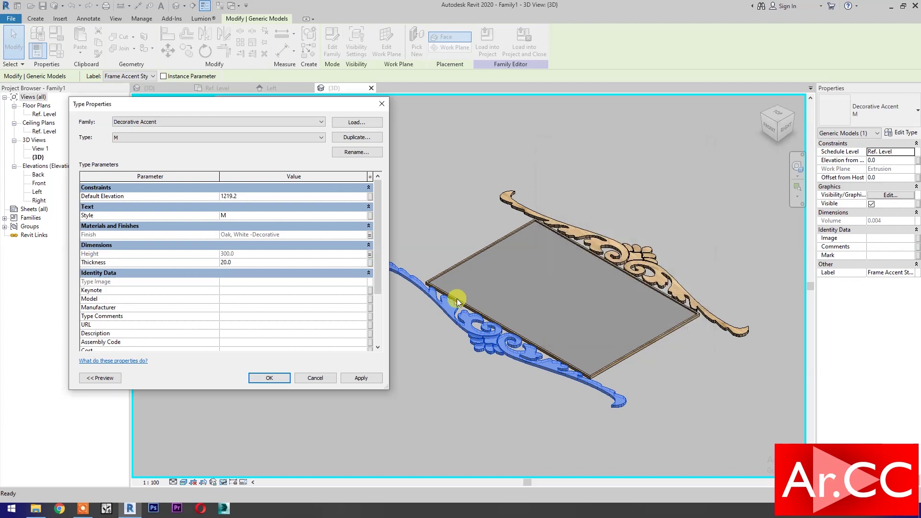
pyautogui.click(370, 262)
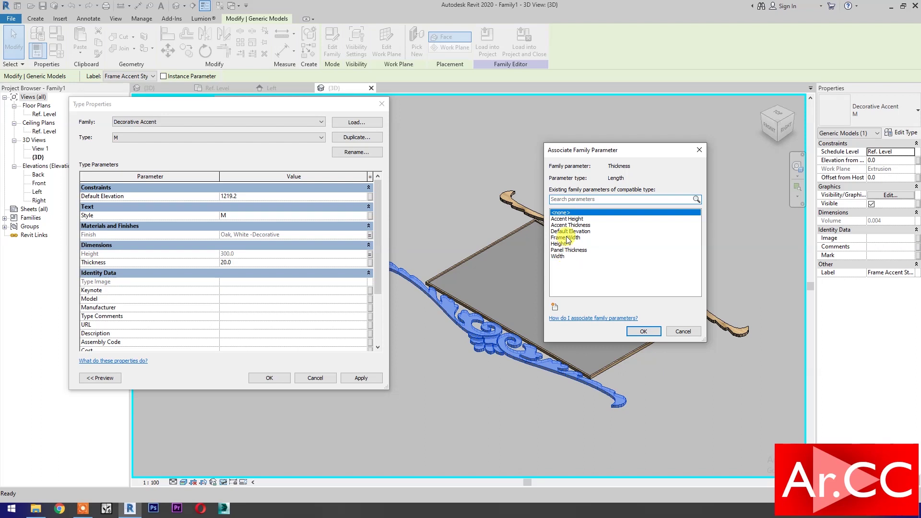
pyautogui.click(571, 225)
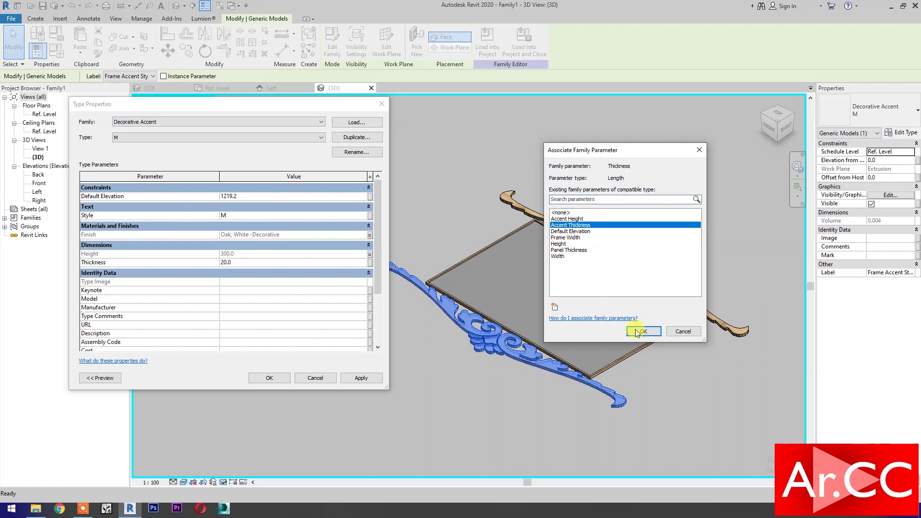
pyautogui.click(643, 331)
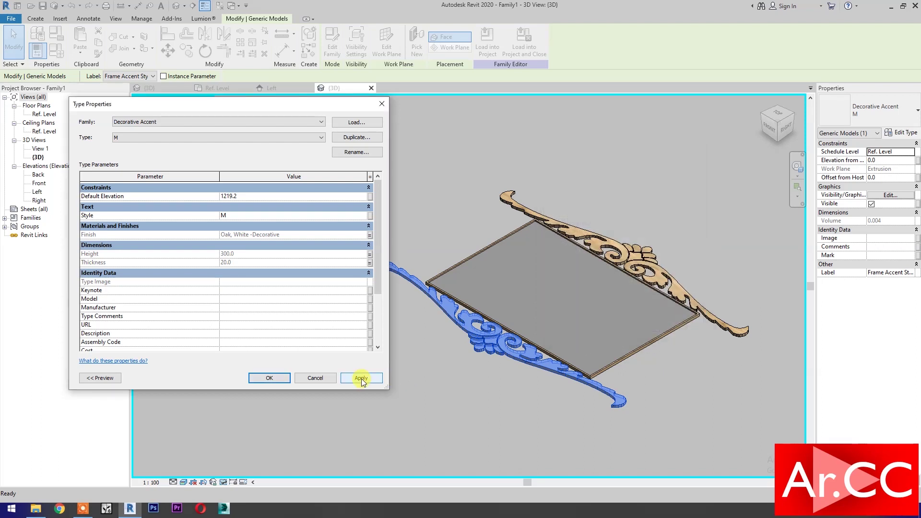
pyautogui.click(361, 378)
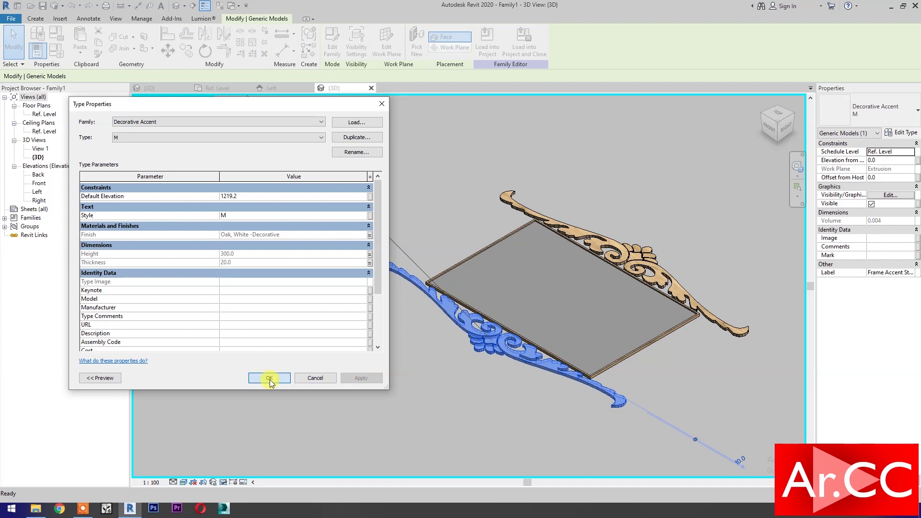
pyautogui.click(270, 377)
pyautogui.click(271, 381)
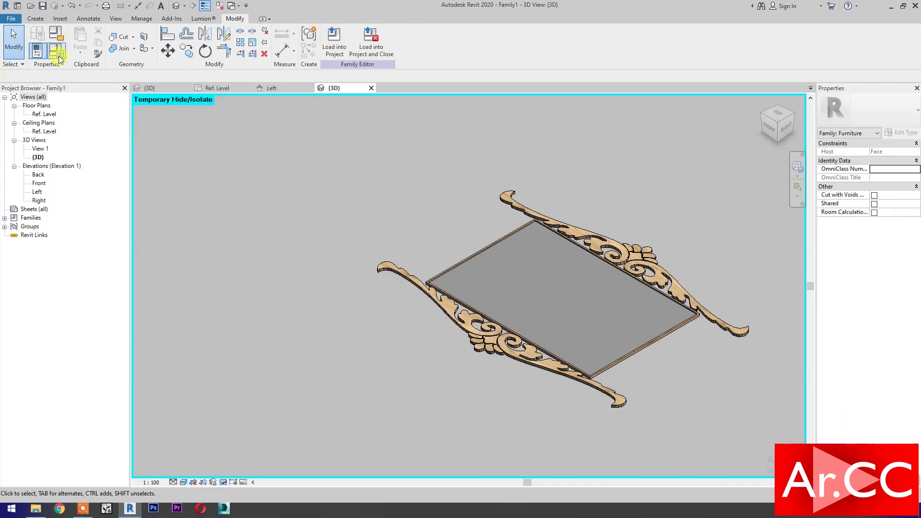
pyautogui.click(57, 35)
# Step: Set Style M's Accent Height to 200 and its Accent Finish to Stainless Steel, Polished
pyautogui.click(179, 240)
pyautogui.write('200')
pyautogui.click(400, 367)
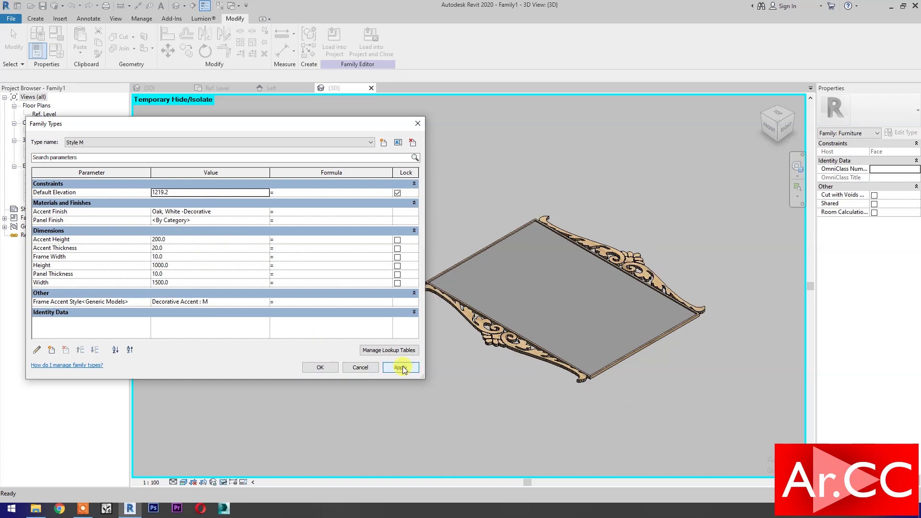
pyautogui.click(267, 213)
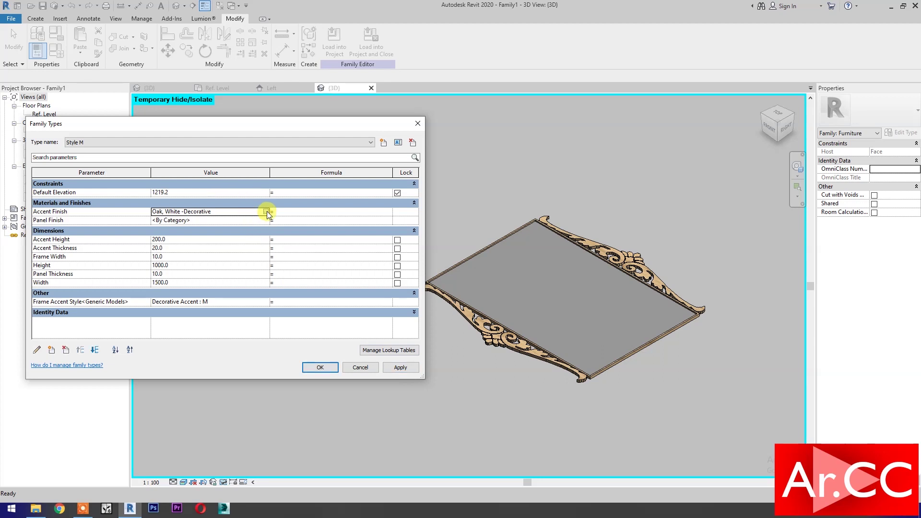
pyautogui.click(266, 211)
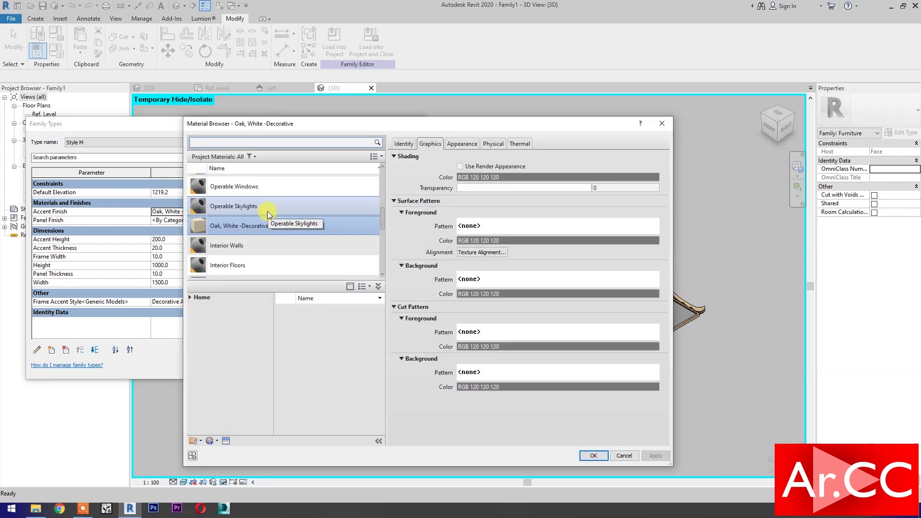
pyautogui.scroll(-5, 266, 211)
pyautogui.scroll(10, 266, 212)
pyautogui.scroll(-1, 266, 212)
pyautogui.click(276, 192)
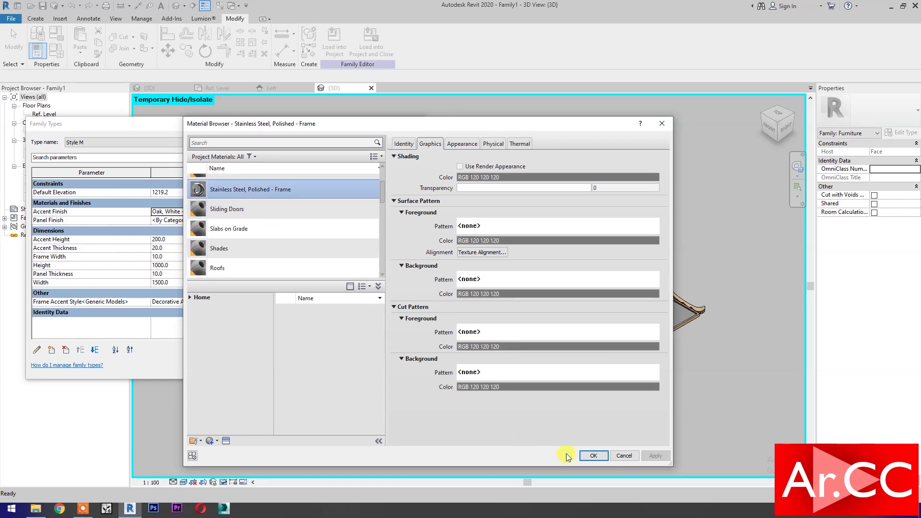
pyautogui.click(581, 454)
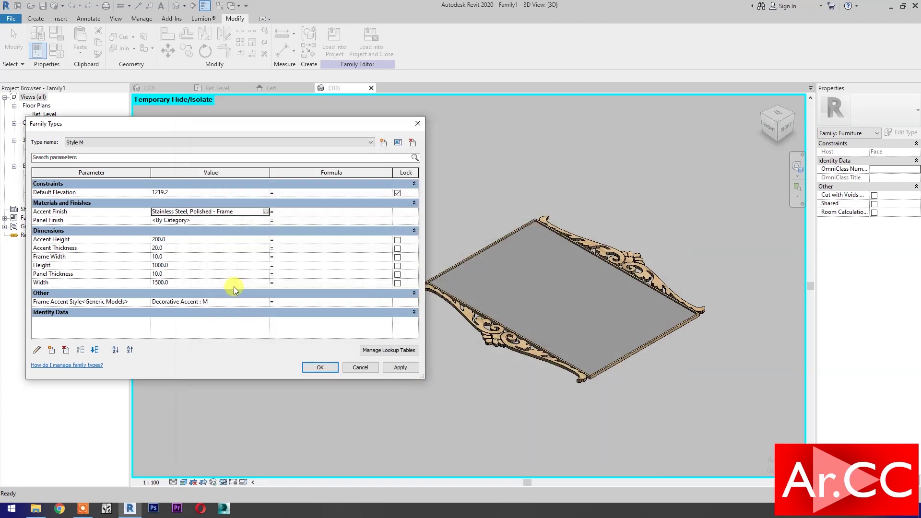
# Step: Add the AEC Glass Mirror material as Style M's Panel Finish and apply it
pyautogui.click(243, 222)
pyautogui.click(266, 220)
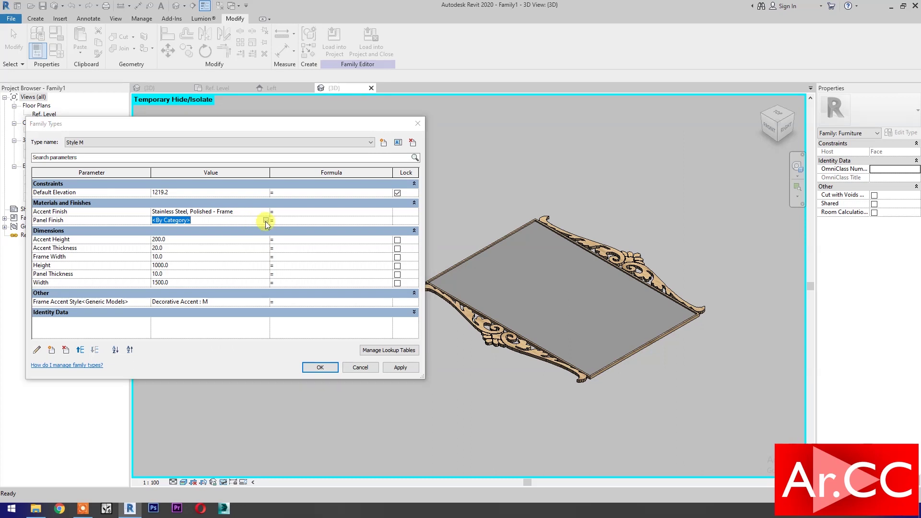
pyautogui.click(189, 298)
pyautogui.click(193, 315)
pyautogui.click(216, 379)
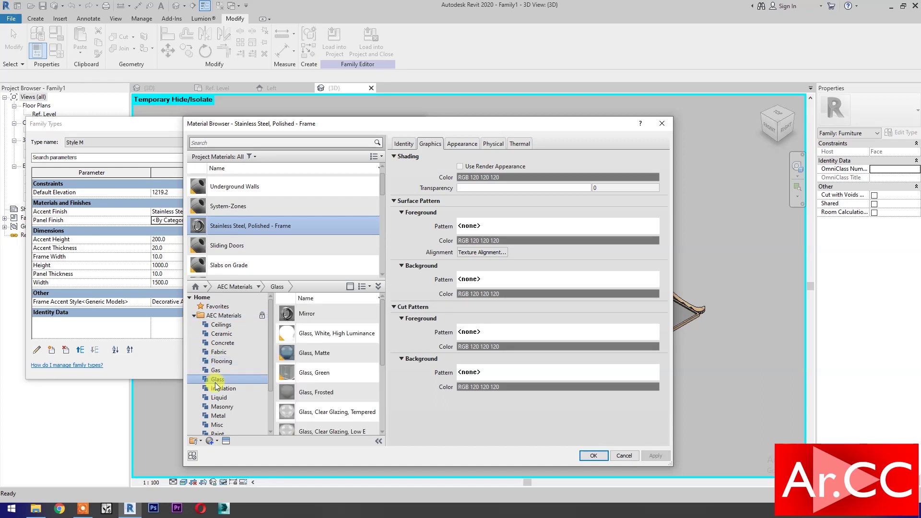
pyautogui.click(320, 319)
pyautogui.click(364, 314)
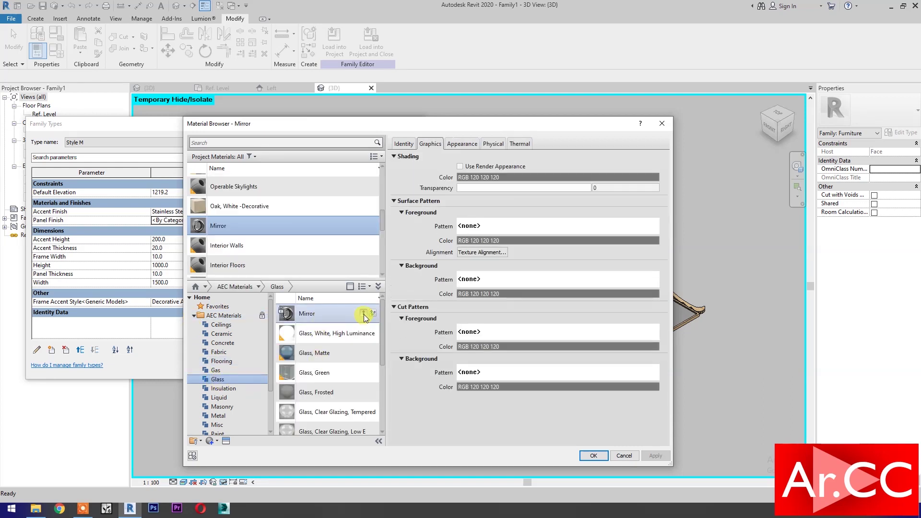
pyautogui.click(592, 456)
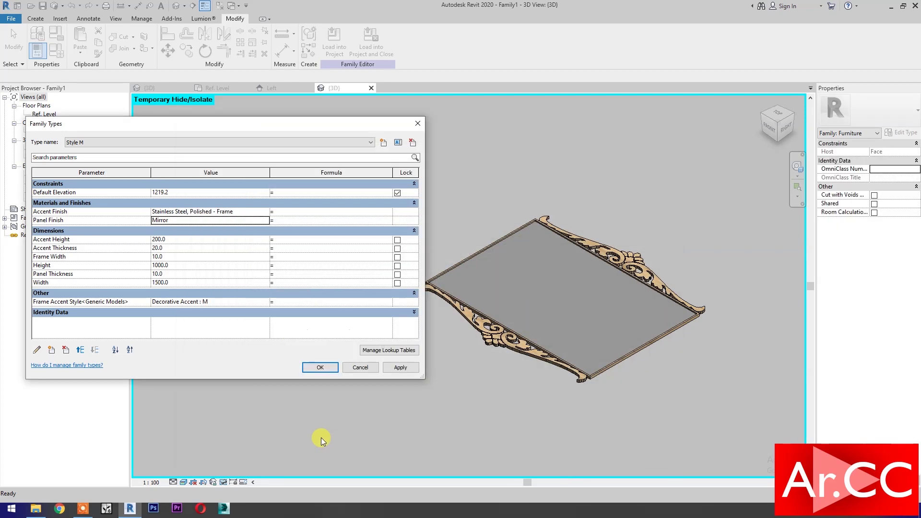
pyautogui.click(390, 370)
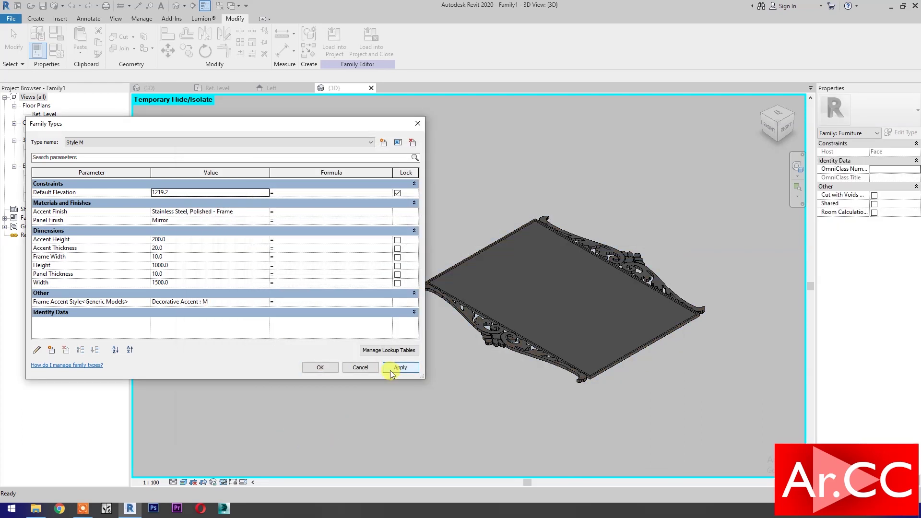
pyautogui.click(265, 143)
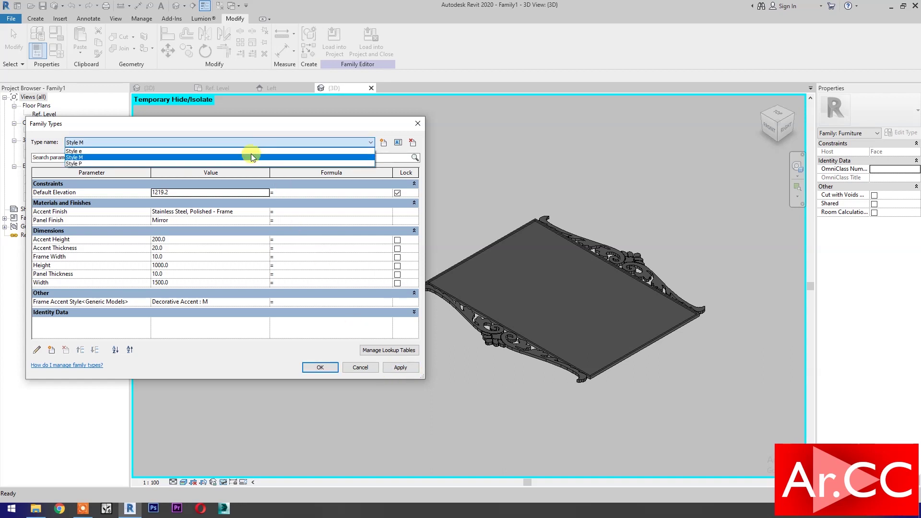
# Step: Switch to type Style e and give it a Stainless Steel, Polished accent finish
pyautogui.click(251, 151)
pyautogui.click(402, 369)
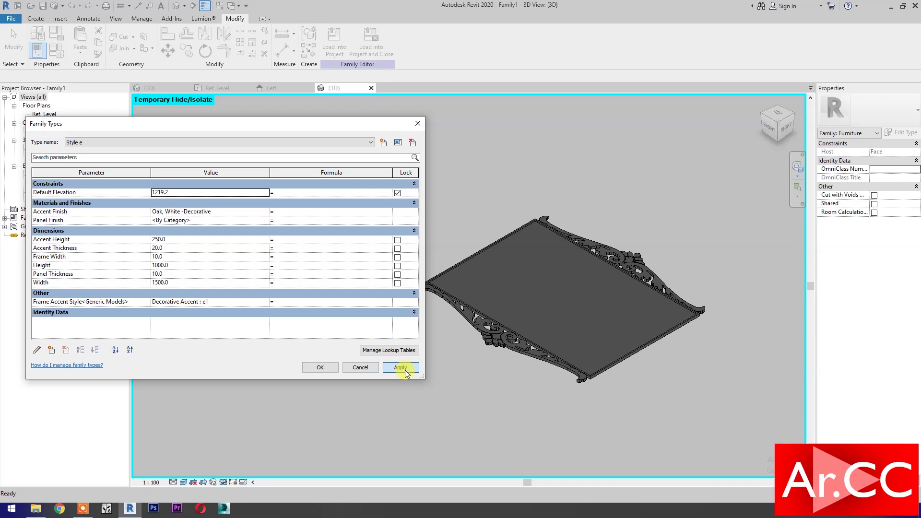
pyautogui.click(263, 212)
pyautogui.click(265, 212)
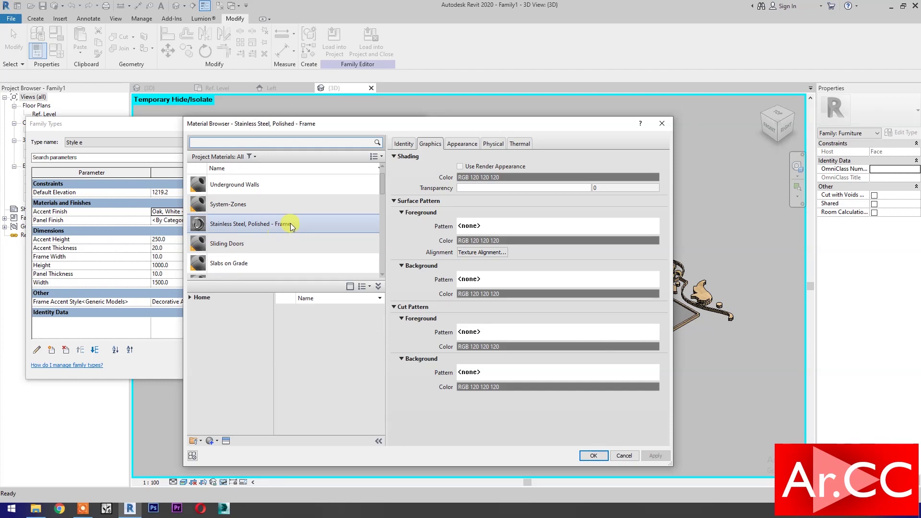
pyautogui.click(275, 230)
pyautogui.click(586, 456)
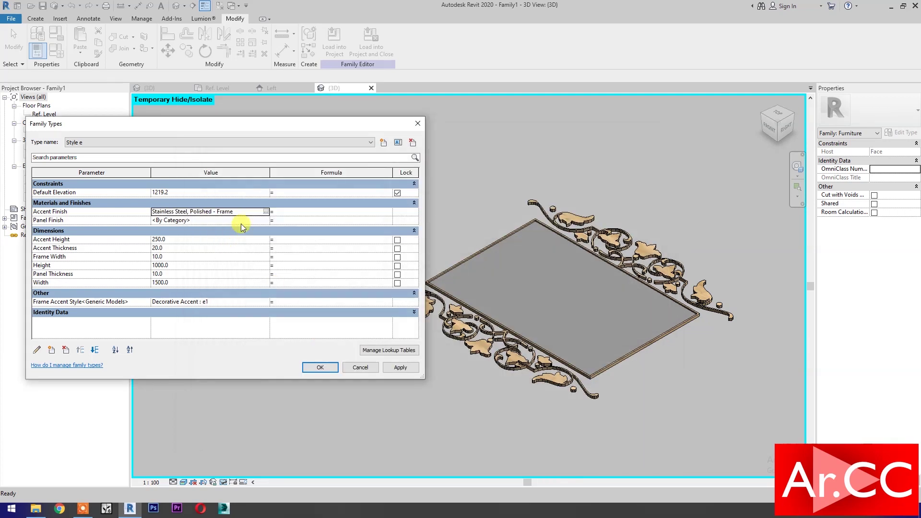
# Step: Set Style e's Panel Finish to Mirror and apply the changes
pyautogui.click(265, 212)
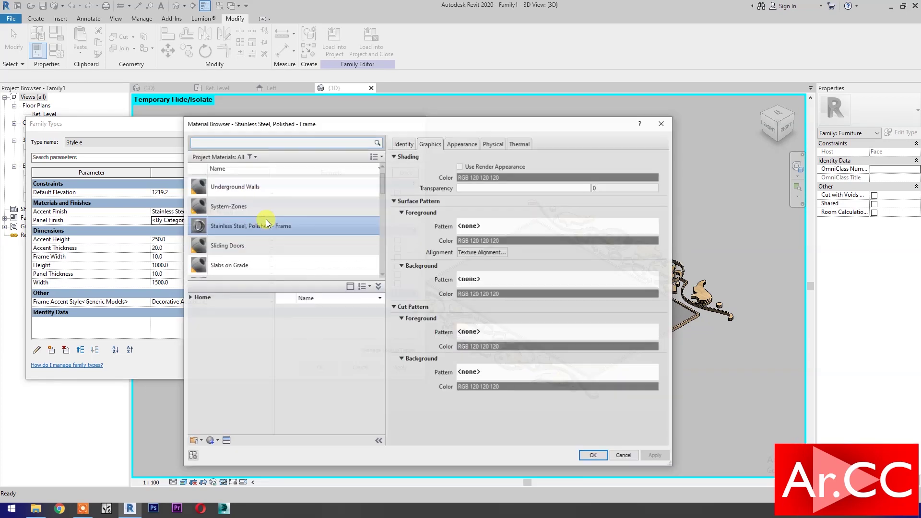
pyautogui.scroll(-4, 272, 243)
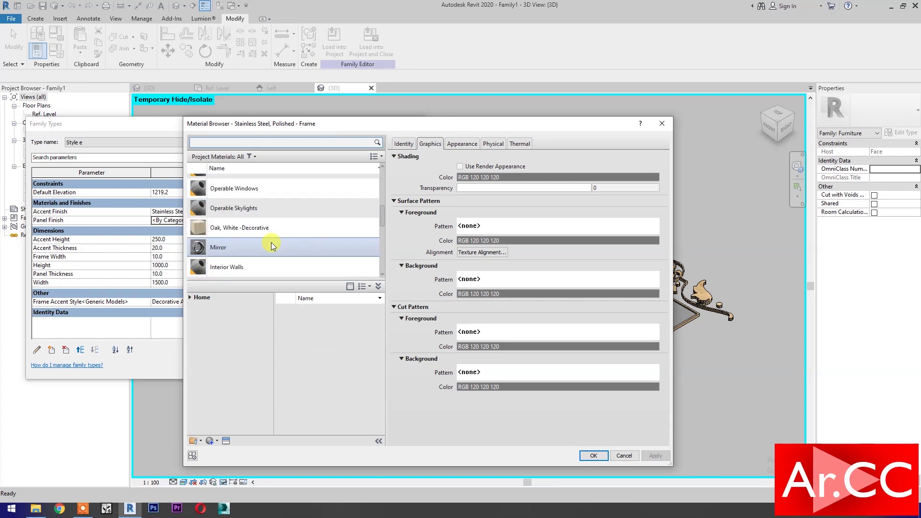
pyautogui.click(271, 243)
pyautogui.click(582, 456)
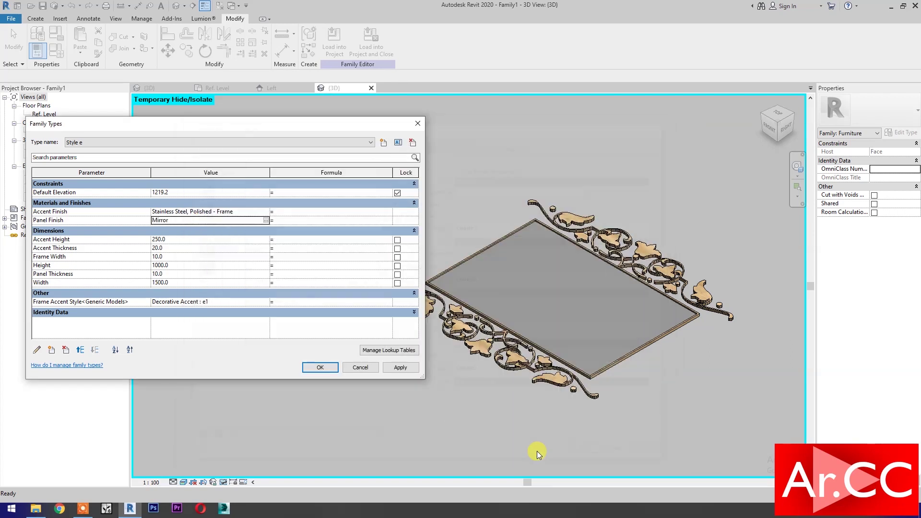
pyautogui.click(394, 370)
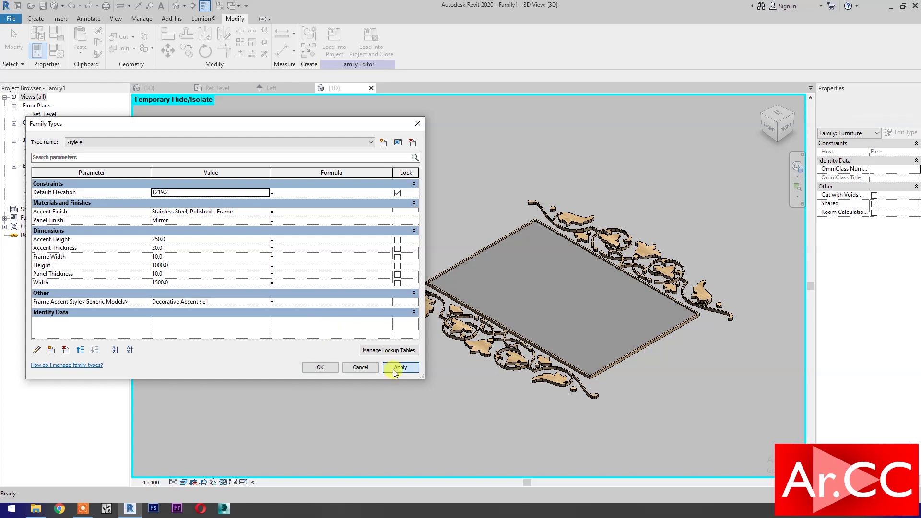
# Step: Make Style P the current type, close Family Types, and zoom the 3D view to fit
pyautogui.click(238, 145)
pyautogui.click(208, 163)
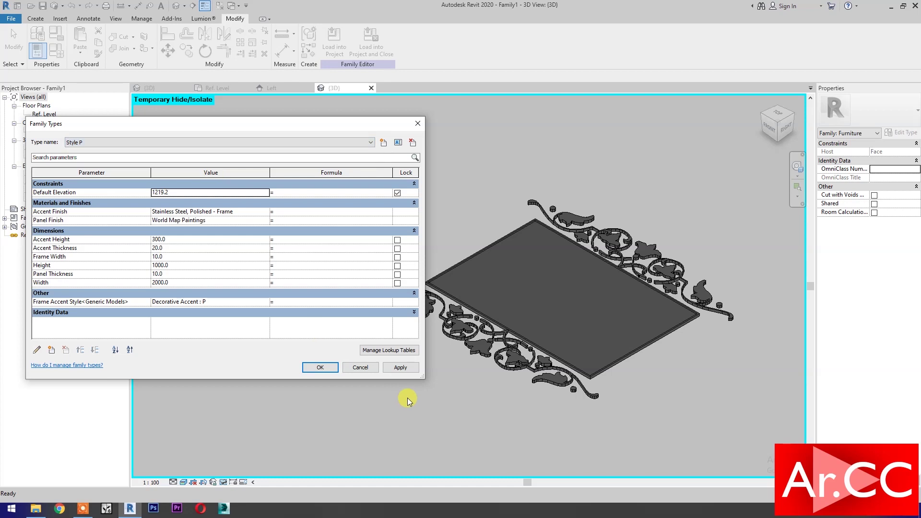
pyautogui.click(330, 367)
pyautogui.rightClick(399, 398)
pyautogui.click(430, 335)
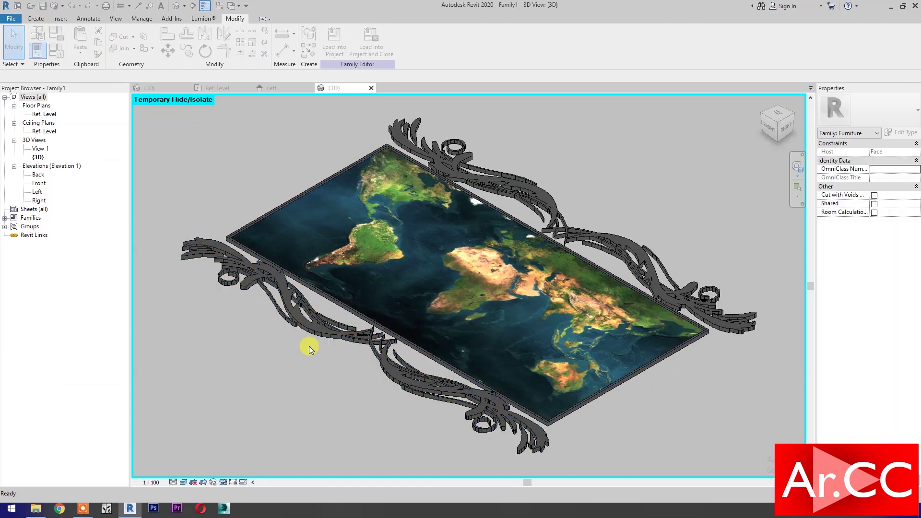
# Step: Save the family on the Desktop under the file name 'Parametric Classic Frame' (.rfa)
pyautogui.click(292, 164)
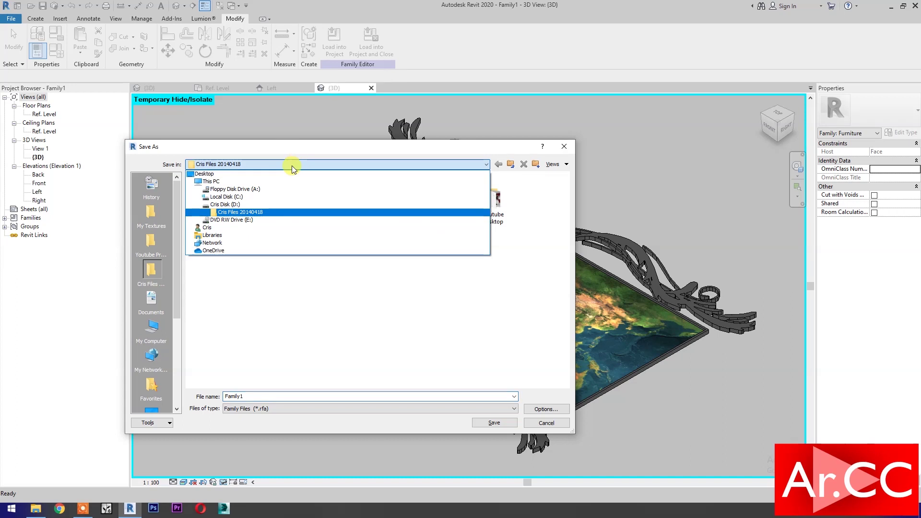
pyautogui.click(268, 174)
pyautogui.doubleClick(277, 396)
pyautogui.write('F')
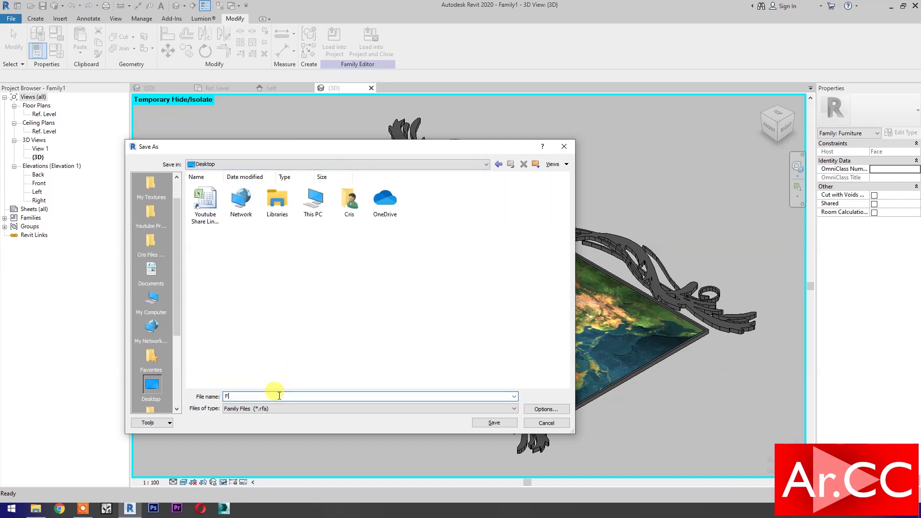
pyautogui.write('Parametric Classic Frame')
pyautogui.click(486, 423)
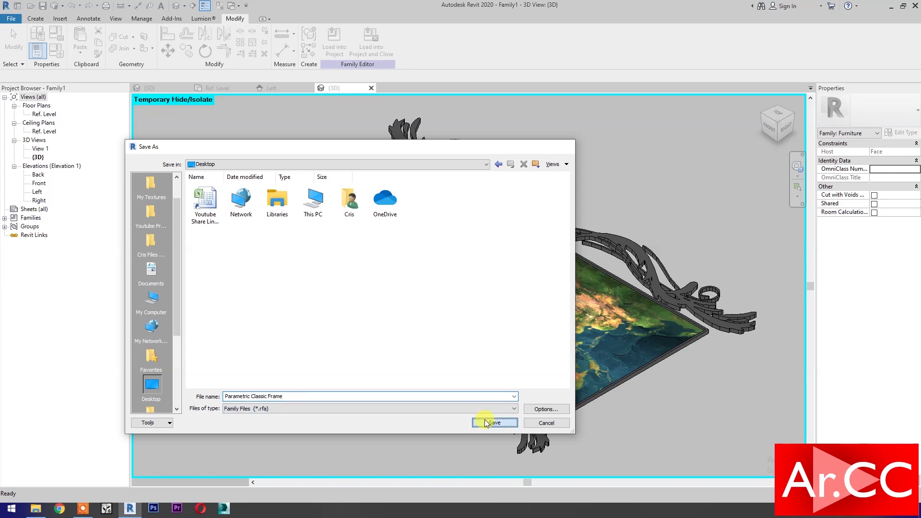
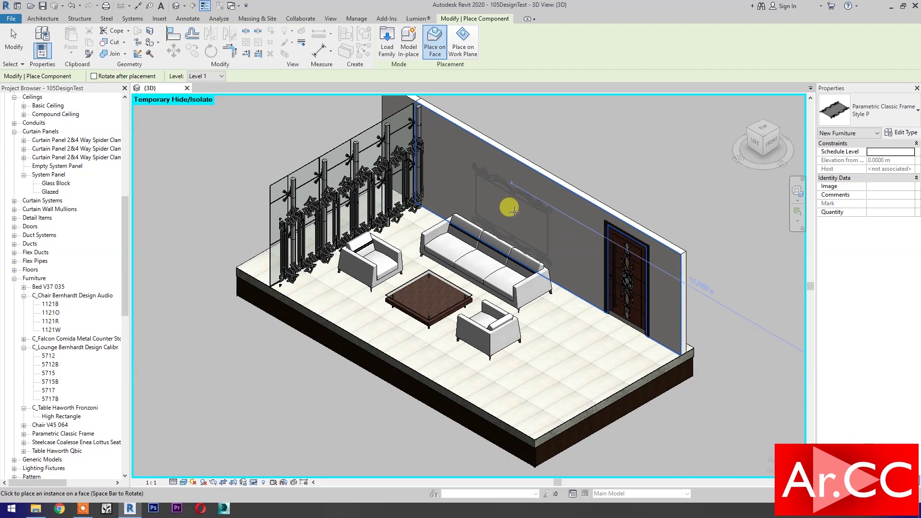
# Step: Place the Style P frame above the sofa and an upright Style e frame beside the door
pyautogui.click(553, 312)
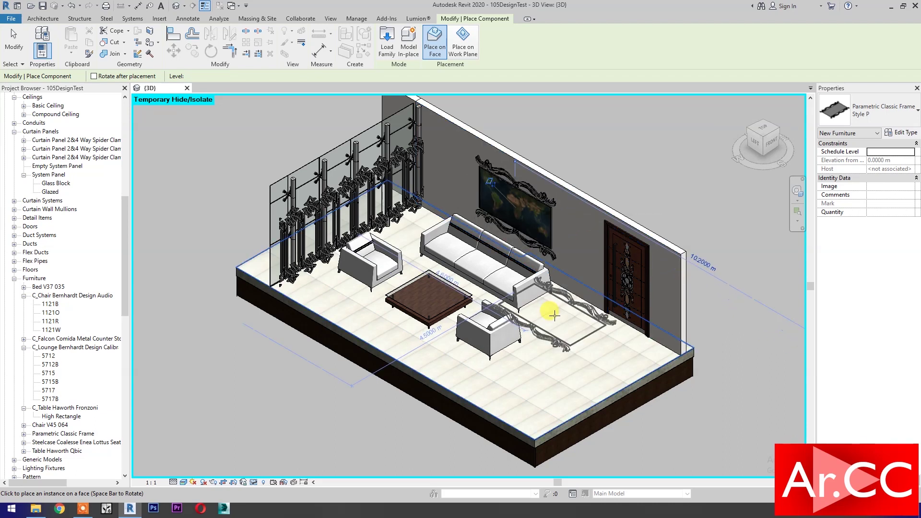
pyautogui.click(877, 119)
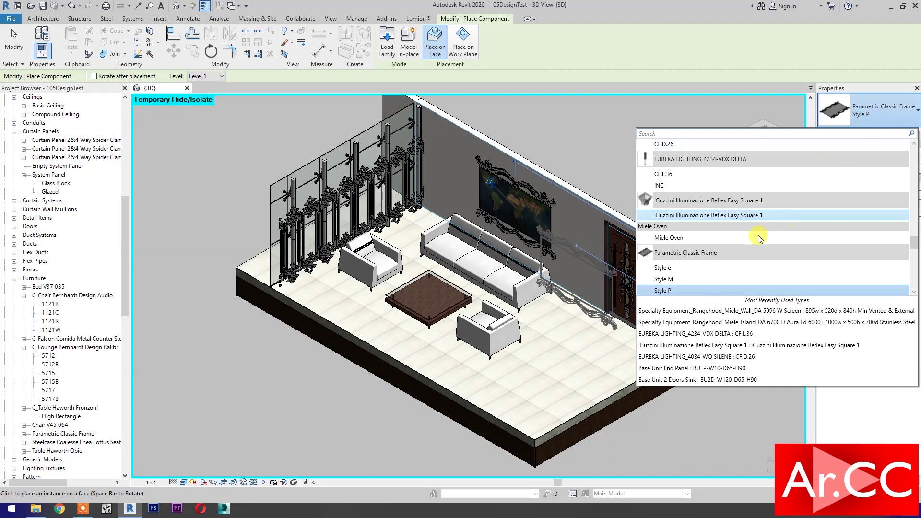
pyautogui.click(690, 267)
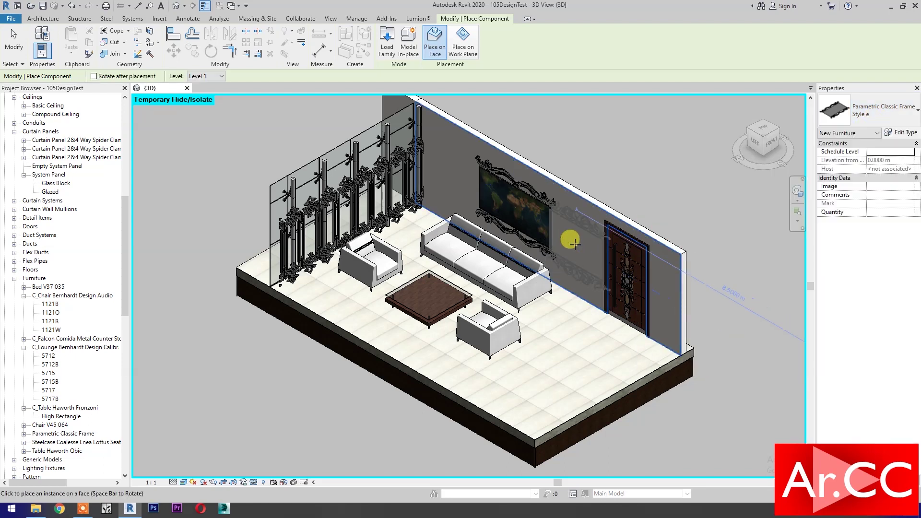
pyautogui.press('space')
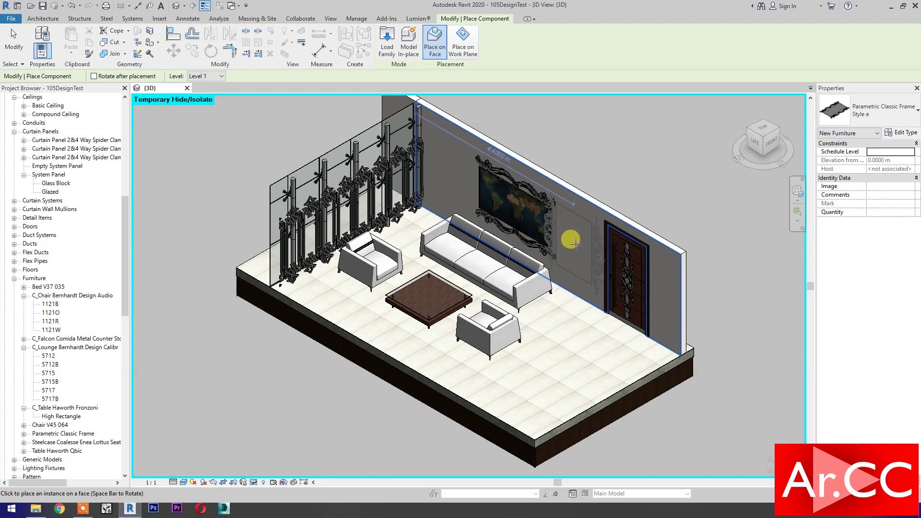
pyautogui.click(575, 244)
pyautogui.press('Escape')
pyautogui.press('Escape')
pyautogui.scroll(2, 479, 355)
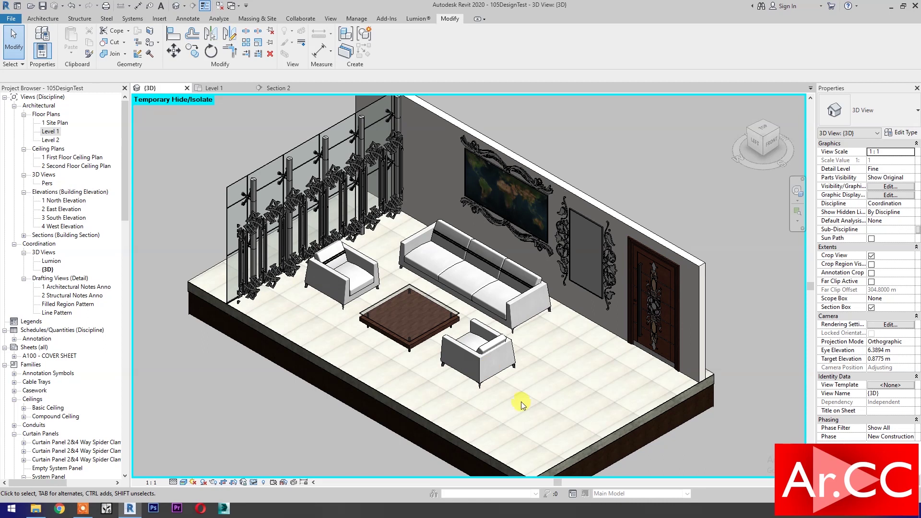